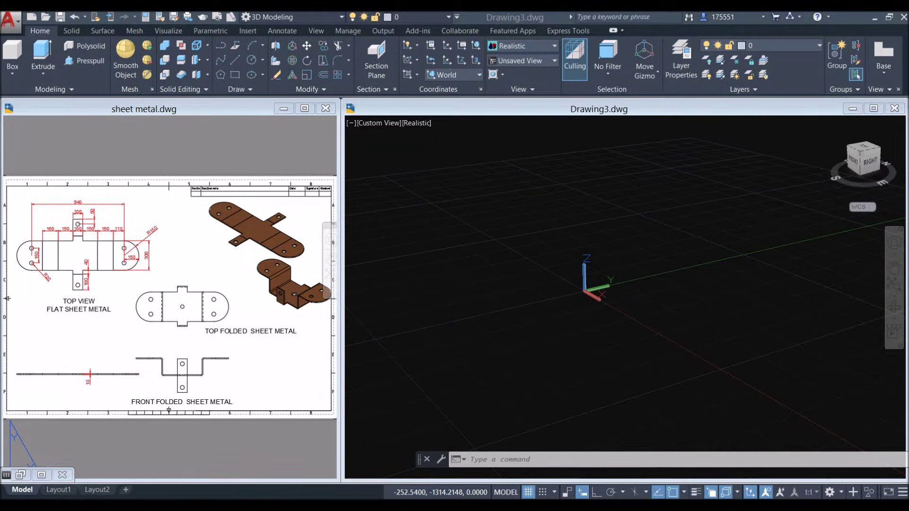
# Check the flat sheet metal top view in the reference drawing, and set Drawing3 to the Top view
pyautogui.click(8, 298)
pyautogui.scroll(2, 27, 335)
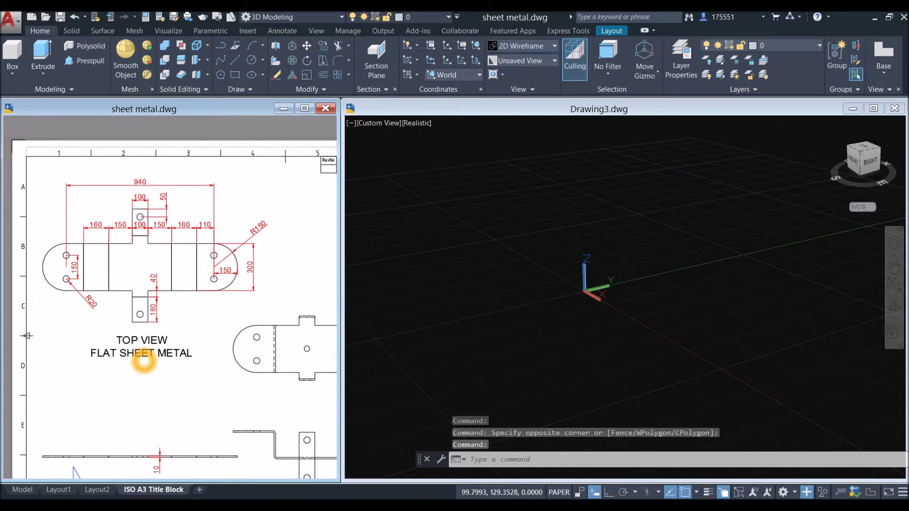
pyautogui.click(456, 211)
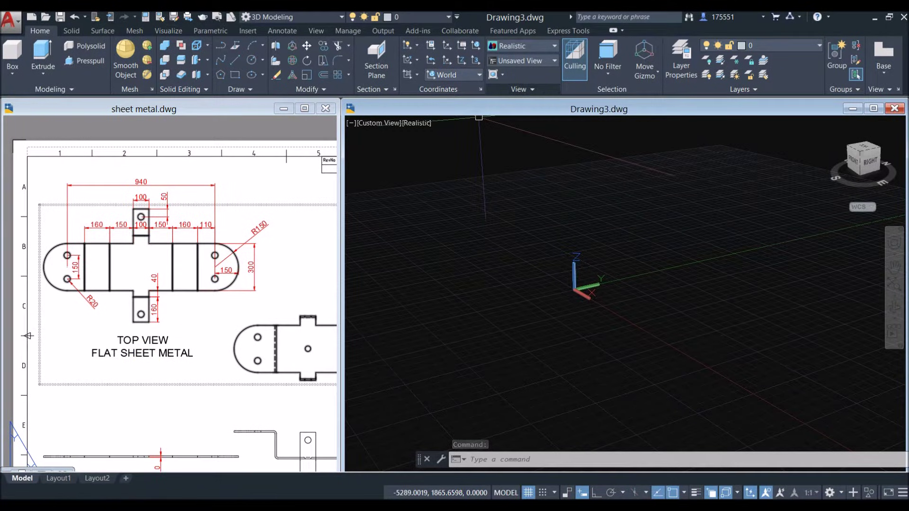
pyautogui.click(554, 60)
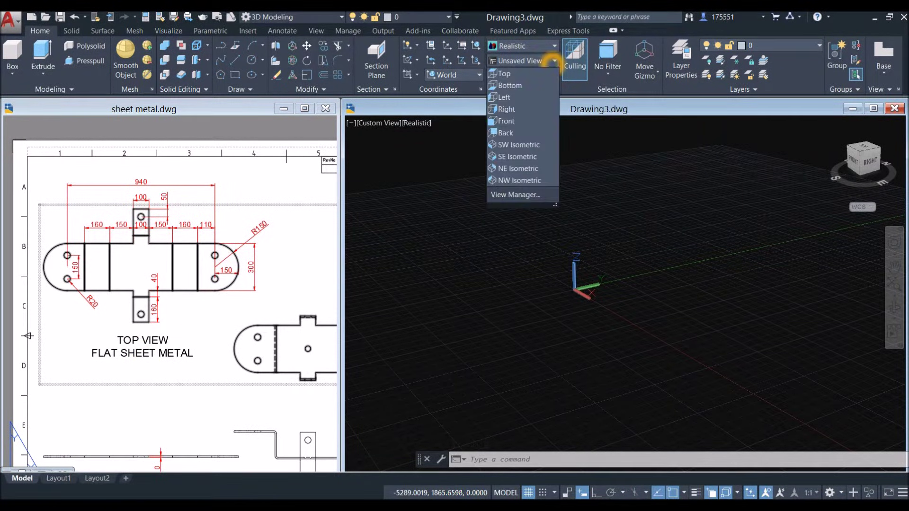
pyautogui.click(521, 74)
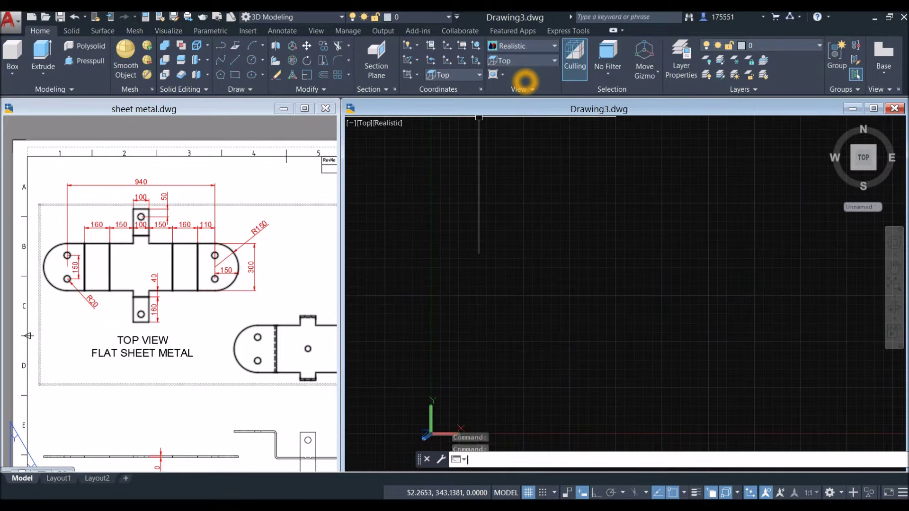
# Turn on Ortho mode in Drawing3 during a trial polyline, abandon that polyline and check the flat sheet metal dimensions
pyautogui.click(77, 303)
pyautogui.scroll(2, 90, 272)
pyautogui.moveTo(90, 271); pyautogui.dragTo(142, 305, button='middle')
pyautogui.click(387, 214)
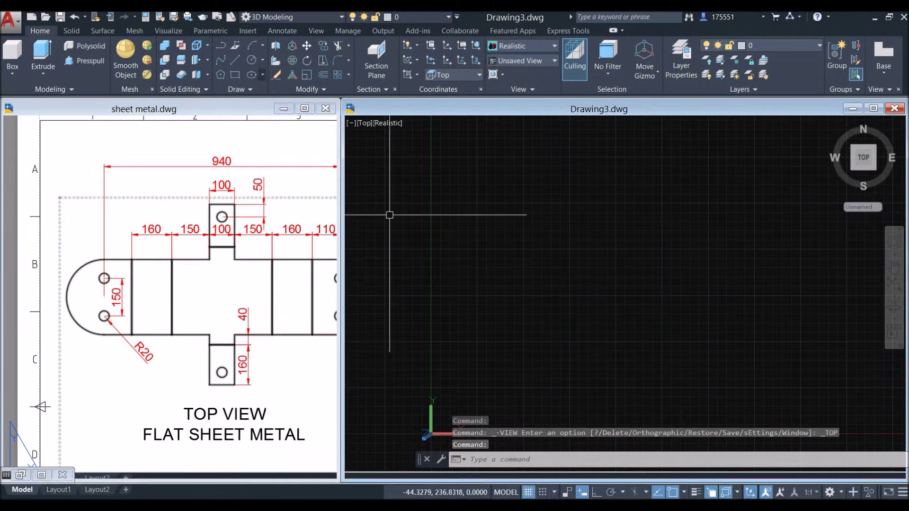
pyautogui.click(227, 46)
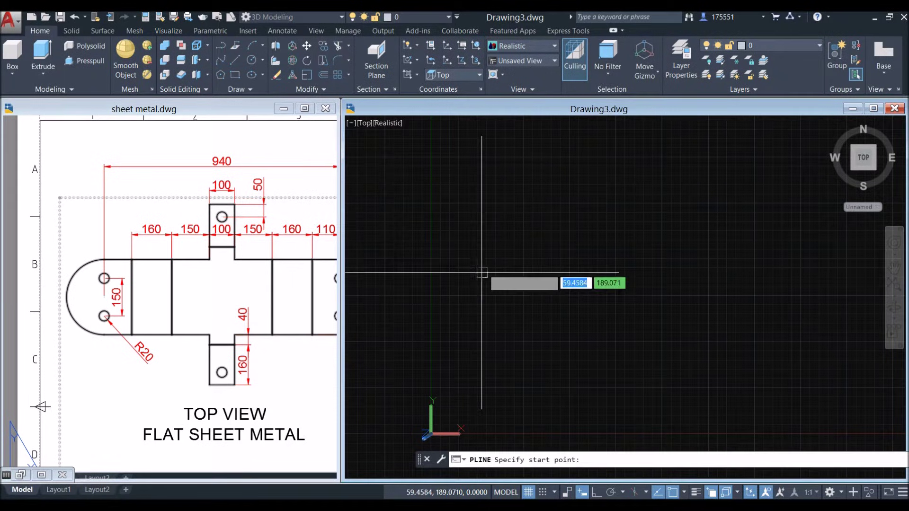
pyautogui.click(501, 316)
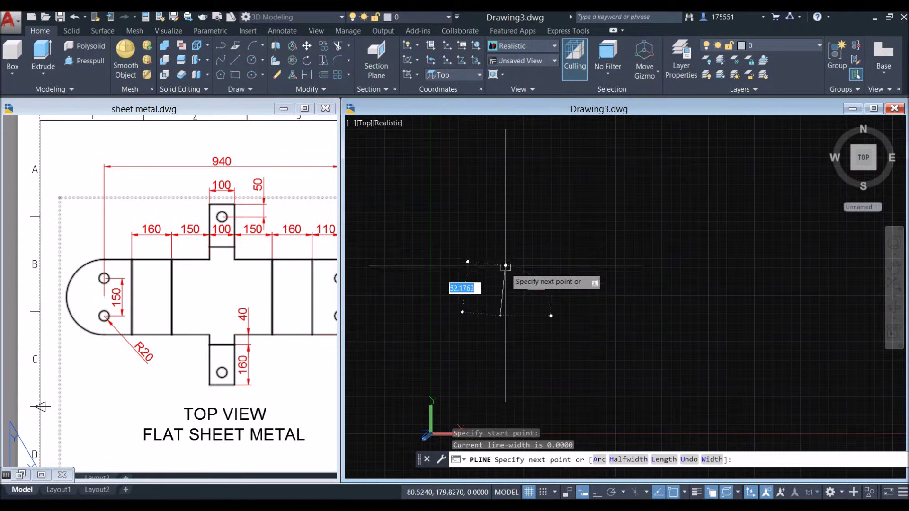
pyautogui.click(596, 492)
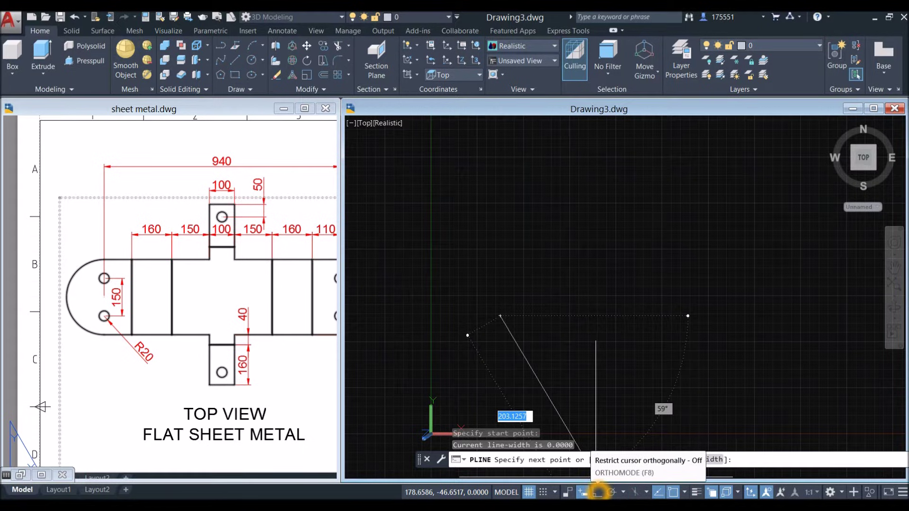
pyautogui.click(596, 492)
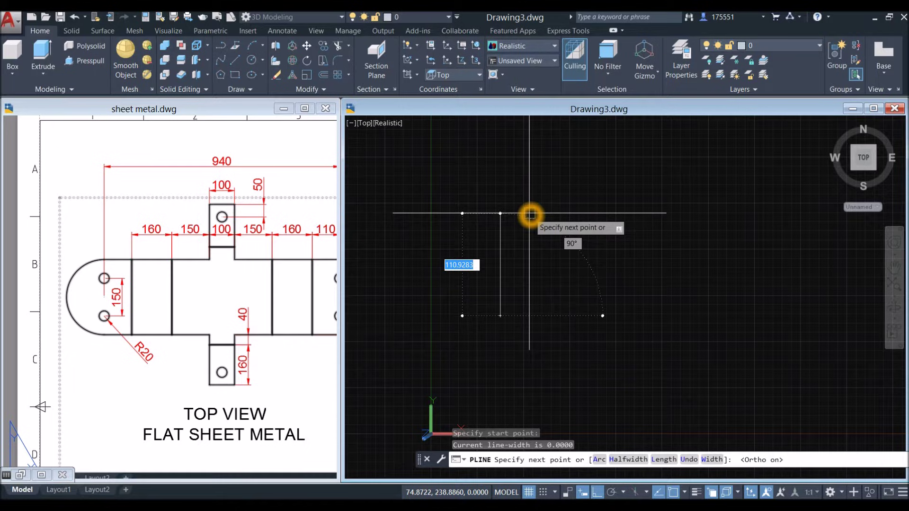
pyautogui.click(138, 349)
pyautogui.scroll(-2, 109, 360)
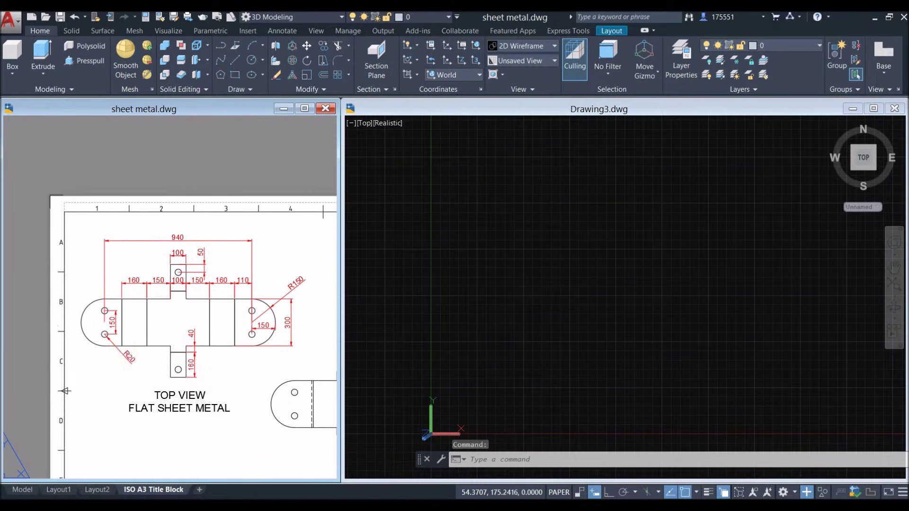
pyautogui.click(473, 279)
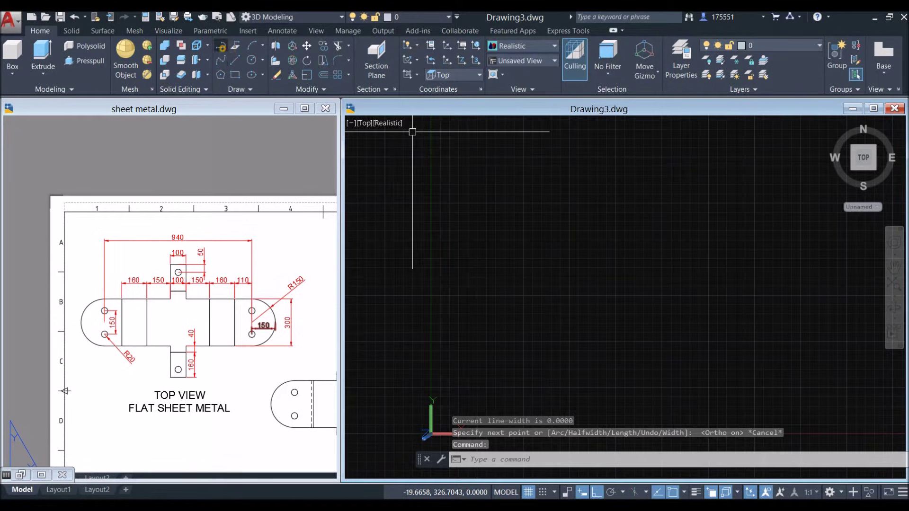
# Start a polyline in Drawing3 with a 300 segment straight up followed by a 160 segment to the right
pyautogui.write('pl')
pyautogui.press('Return')
pyautogui.click(461, 305)
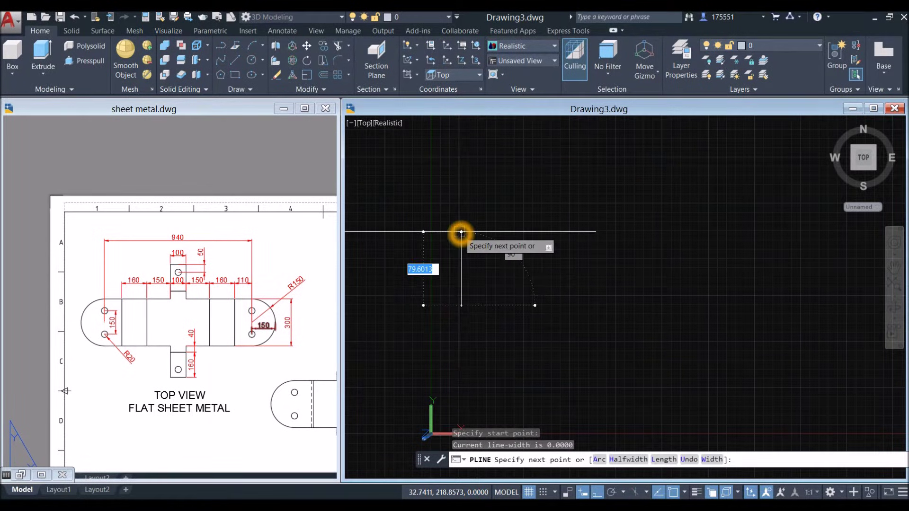
pyautogui.write('300')
pyautogui.press('Return')
pyautogui.moveTo(478, 233); pyautogui.dragTo(475, 336, button='middle')
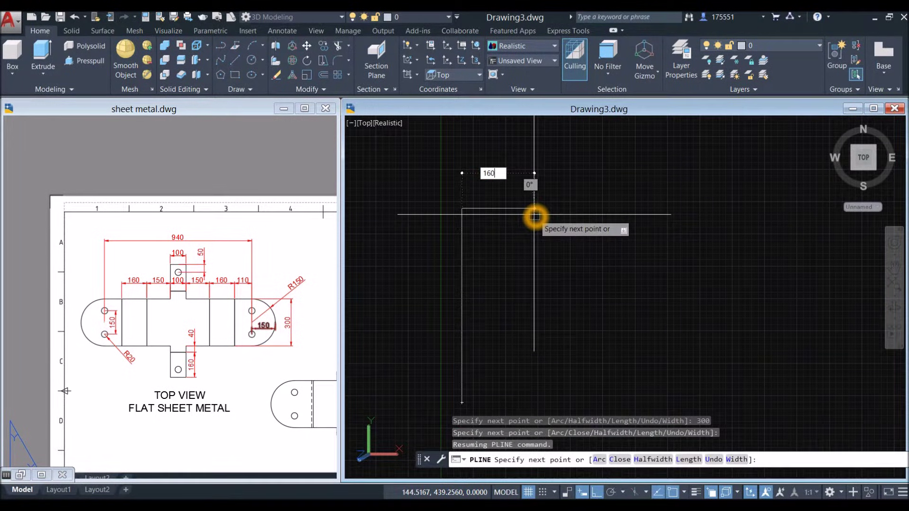
pyautogui.press('Return')
# Add the polyline's downward side level with its start point and close it into a 160 by 300 rectangle
pyautogui.moveTo(532, 331); pyautogui.dragTo(511, 279, button='middle')
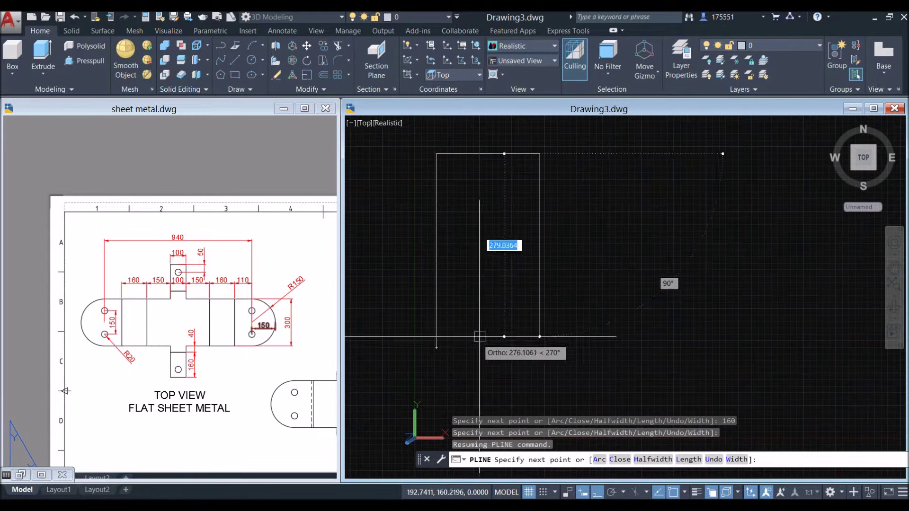
pyautogui.click(524, 348)
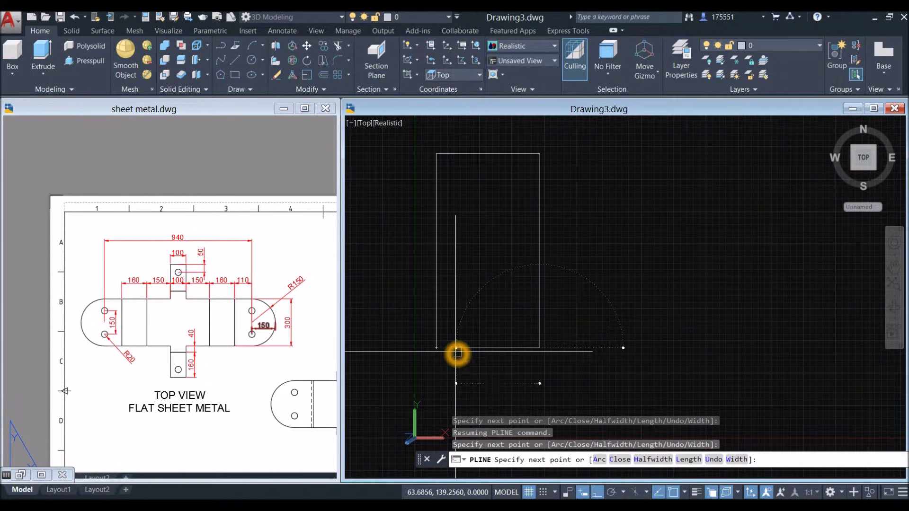
pyautogui.write('C')
pyautogui.press('Return')
pyautogui.click(540, 286)
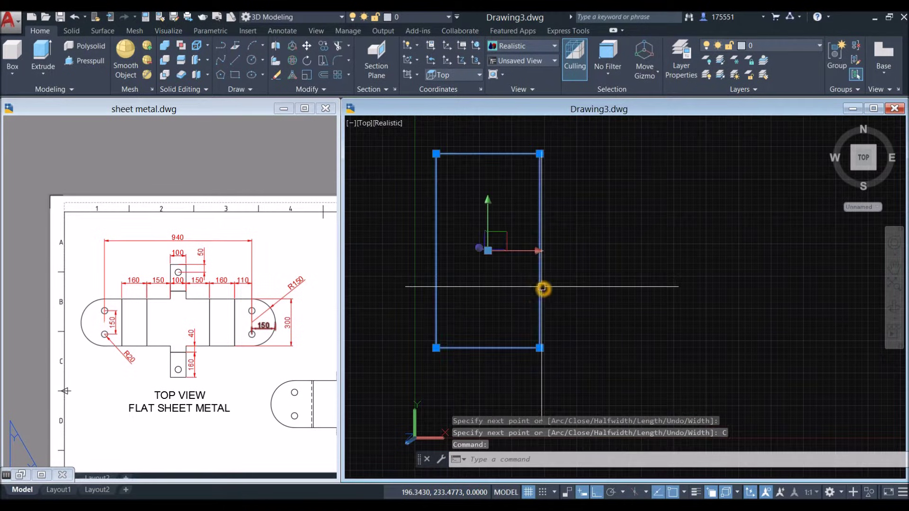
pyautogui.press('Escape')
# Draw a 150 line to the right from the rectangle's upper right corner
pyautogui.moveTo(579, 286); pyautogui.dragTo(544, 295, button='middle')
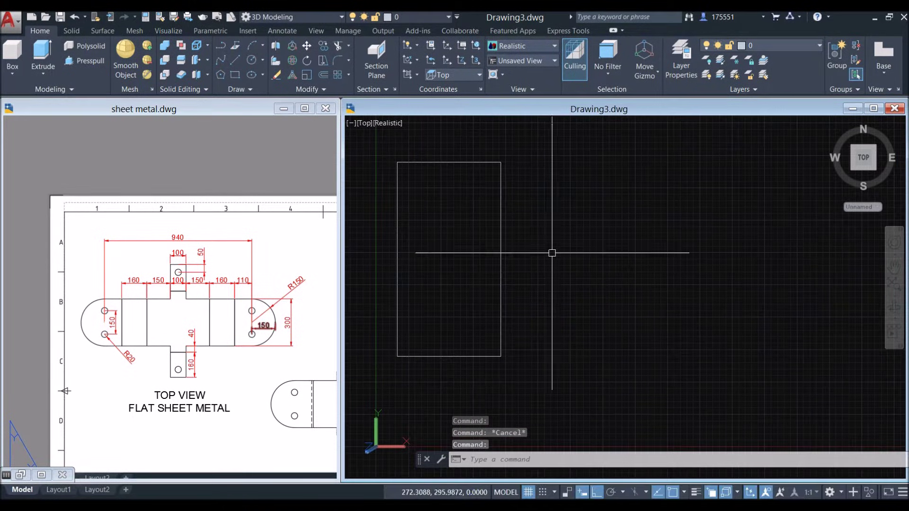
pyautogui.rightClick(552, 225)
pyautogui.click(534, 205)
pyautogui.click(574, 197)
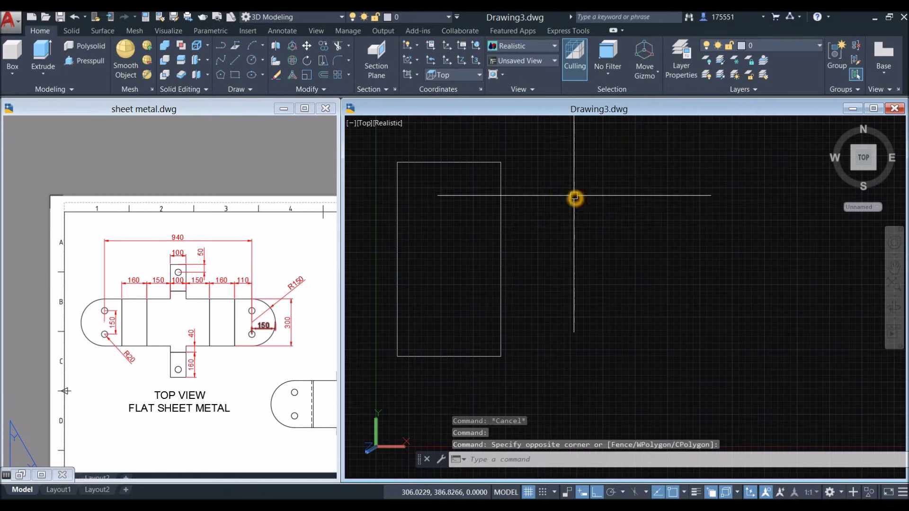
pyautogui.write('L')
pyautogui.press('Return')
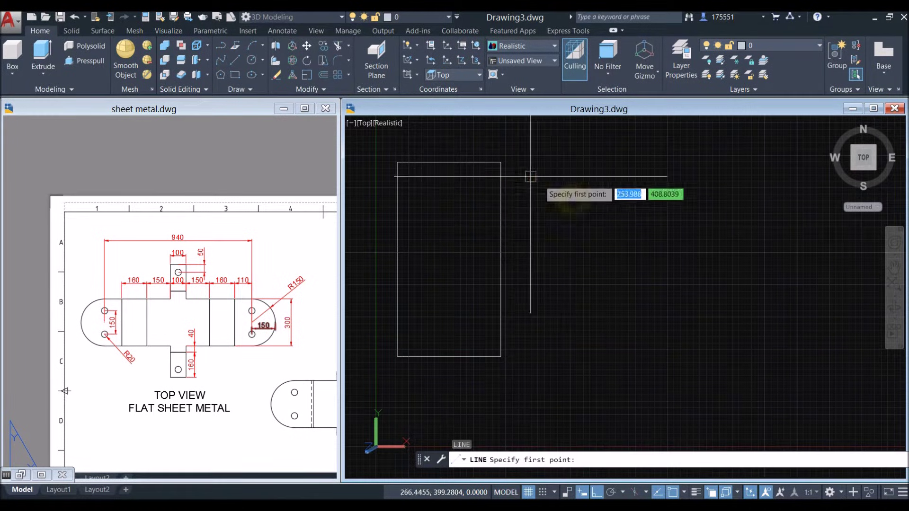
pyautogui.click(502, 164)
pyautogui.moveTo(549, 169); pyautogui.dragTo(506, 222, button='middle')
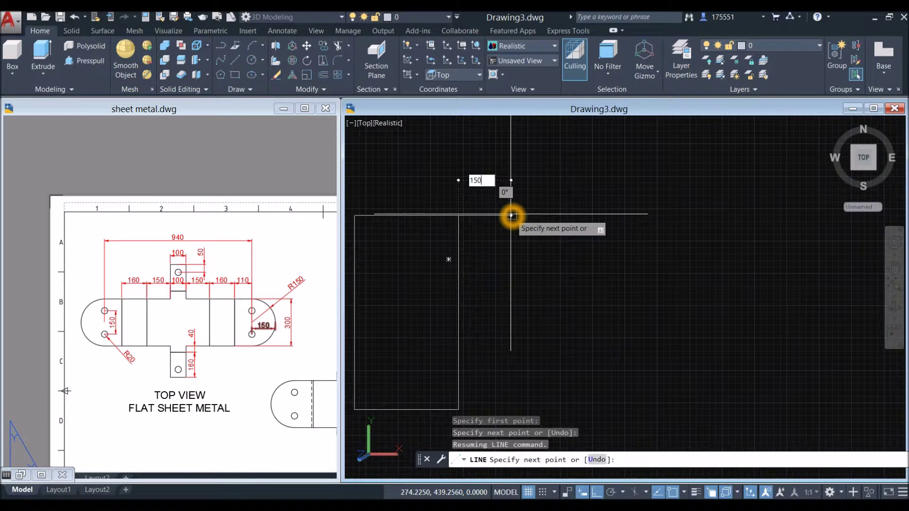
pyautogui.write('150')
pyautogui.press('Return')
# Continue the line 40 up and 100 to the right to outline the upper tab
pyautogui.moveTo(551, 171); pyautogui.dragTo(487, 225, button='middle')
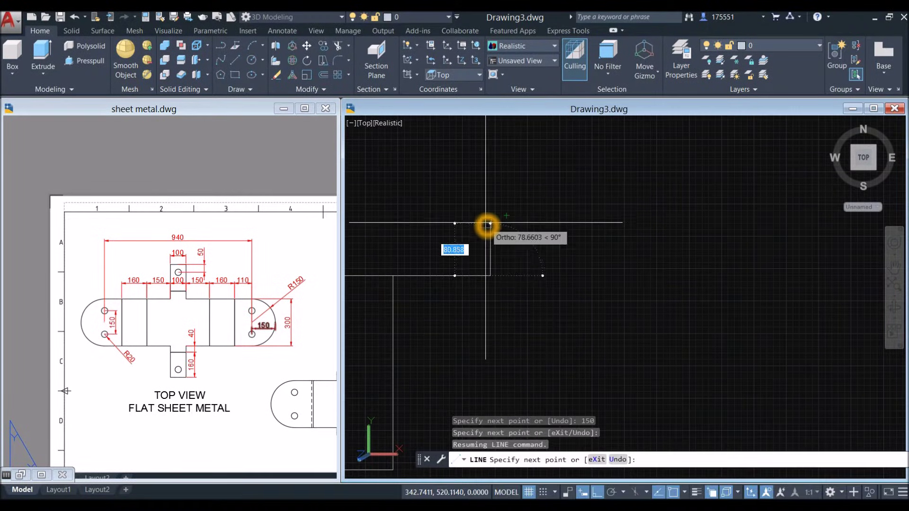
pyautogui.write('4')
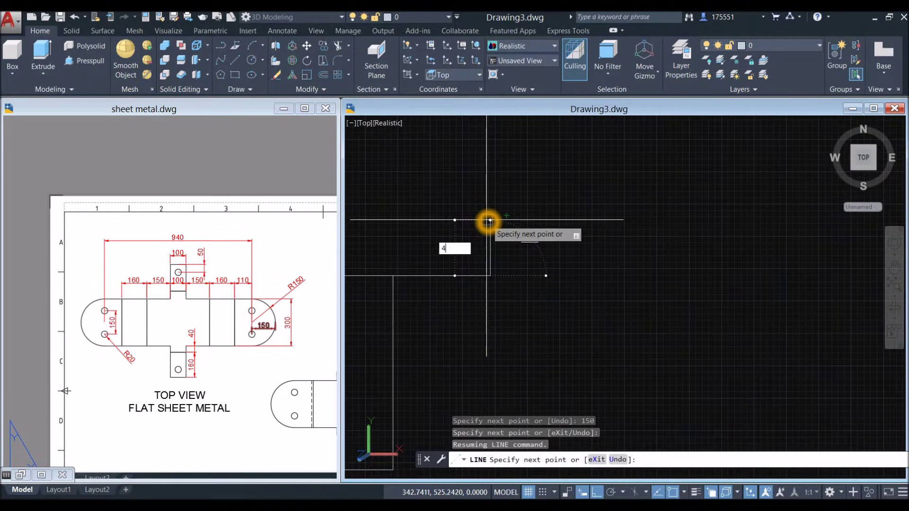
pyautogui.write('0')
pyautogui.press('Return')
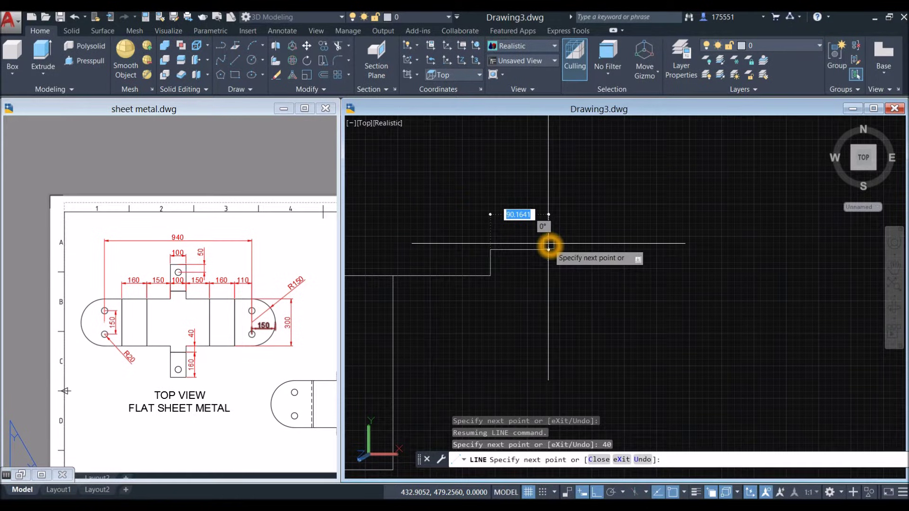
pyautogui.press('Return')
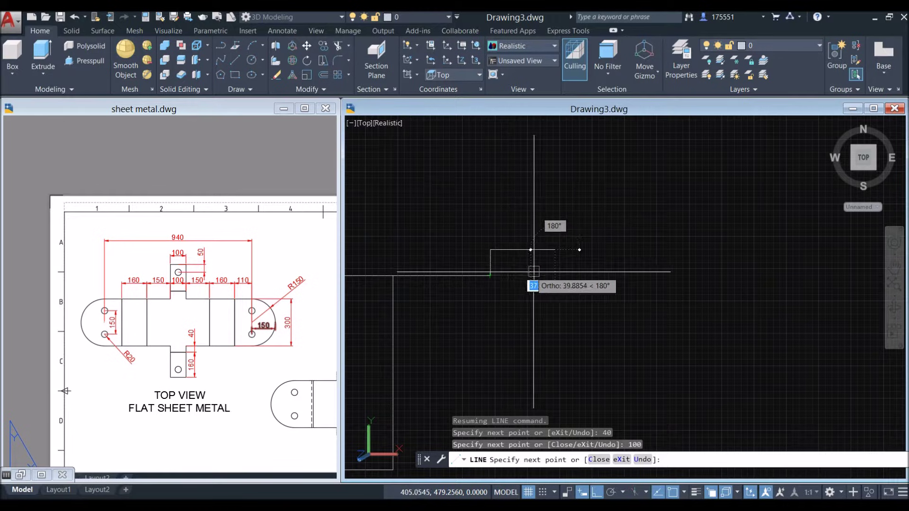
# Bring the line down level with the rectangle's upper edge, and extend it 150 to the right
pyautogui.click(555, 275)
pyautogui.scroll(-2, 594, 274)
pyautogui.moveTo(587, 267)
pyautogui.mouseDown(button='middle')
pyautogui.moveTo(595, 273)
pyautogui.moveTo(532, 255)
pyautogui.mouseUp(button='middle')
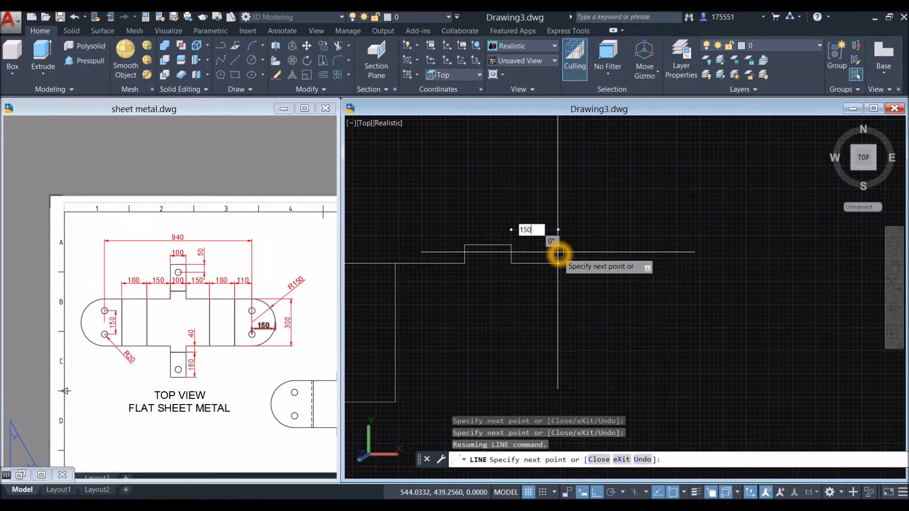
pyautogui.write('150')
pyautogui.press('Return')
# Continue the outline 300 down, 150 left, 40 down and 100 left to form the right side and lower tab
pyautogui.moveTo(598, 335); pyautogui.dragTo(589, 279, button='middle')
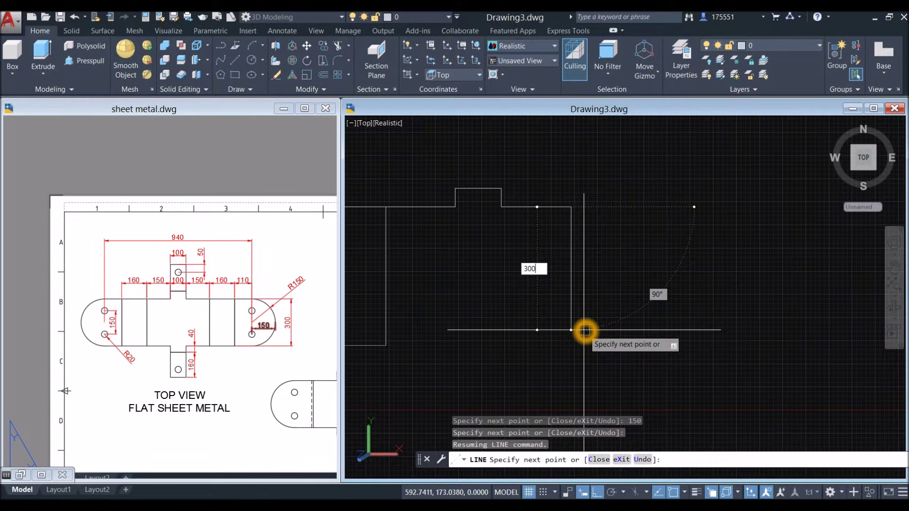
pyautogui.write('300')
pyautogui.press('Return')
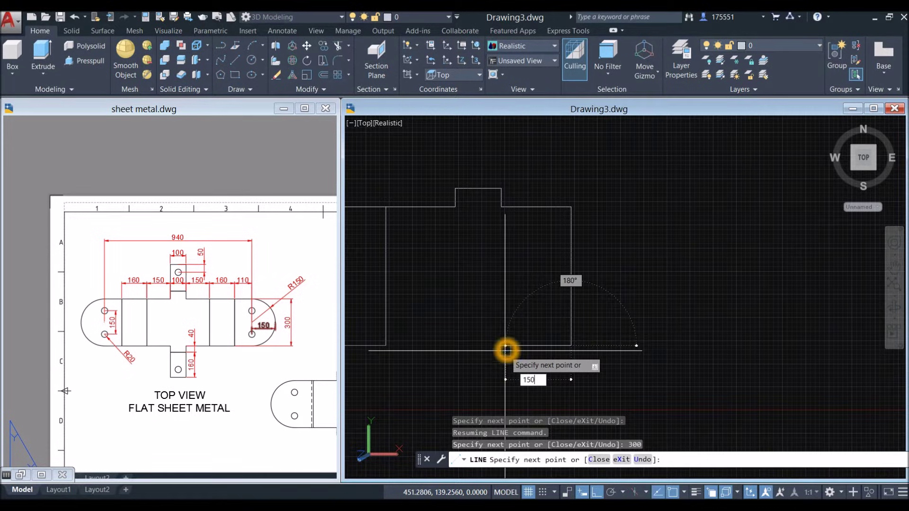
pyautogui.press('Return')
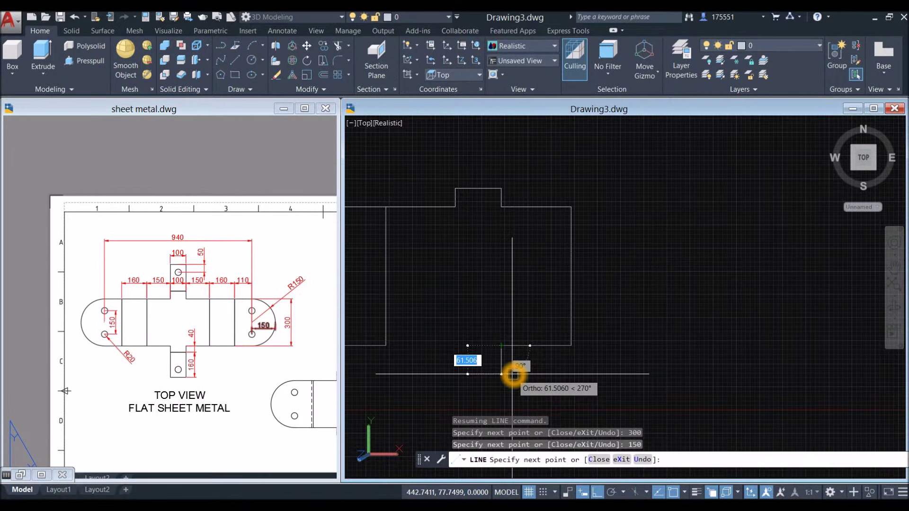
pyautogui.press('Return')
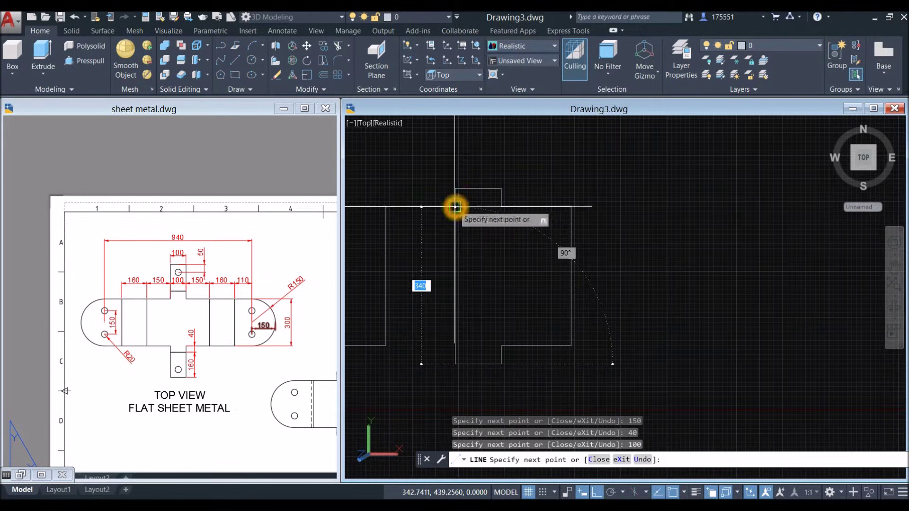
# Complete the centre outline up to the lower edge, left to the rectangle's lower right corner and up to the starting corner
pyautogui.click(456, 346)
pyautogui.click(386, 346)
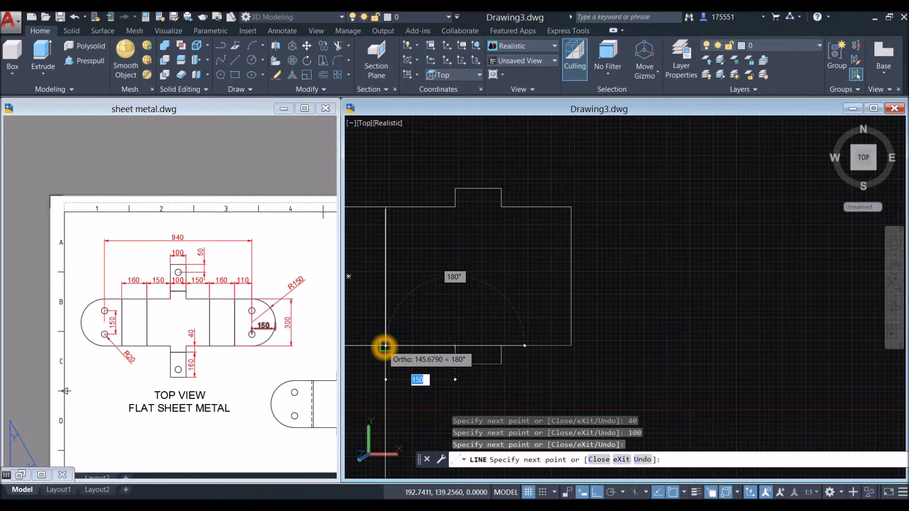
pyautogui.click(386, 207)
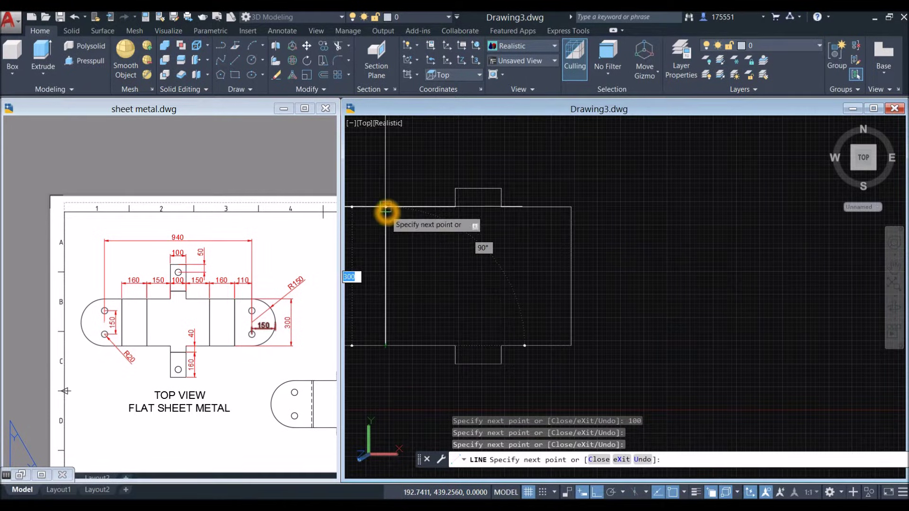
pyautogui.rightClick(418, 240)
pyautogui.click(432, 246)
# Join all the line segments of the centre outline into one polyline
pyautogui.moveTo(449, 244); pyautogui.dragTo(507, 234, button='middle')
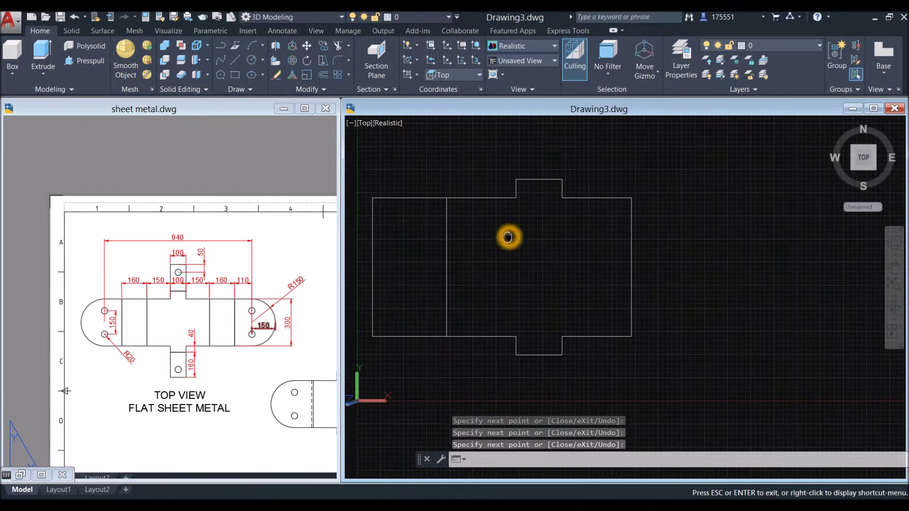
pyautogui.scroll(-2, 507, 234)
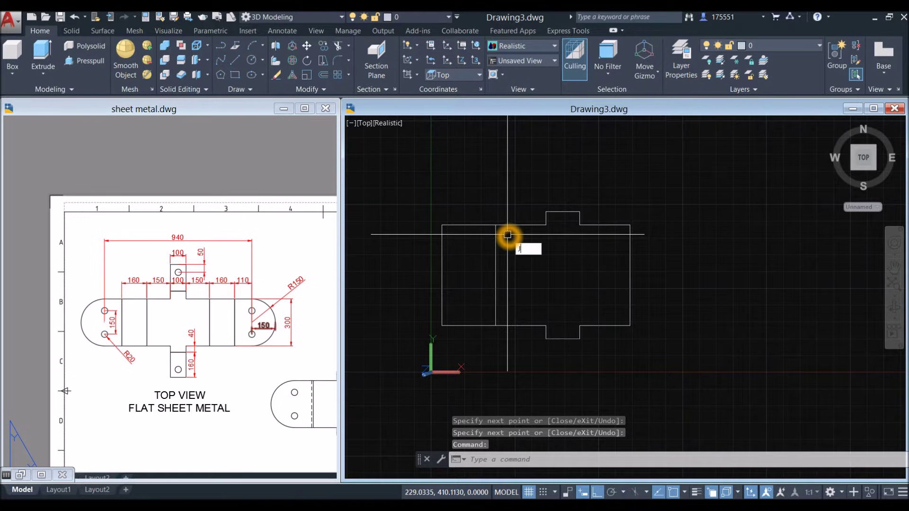
pyautogui.write('J')
pyautogui.press('Return')
pyautogui.click(470, 192)
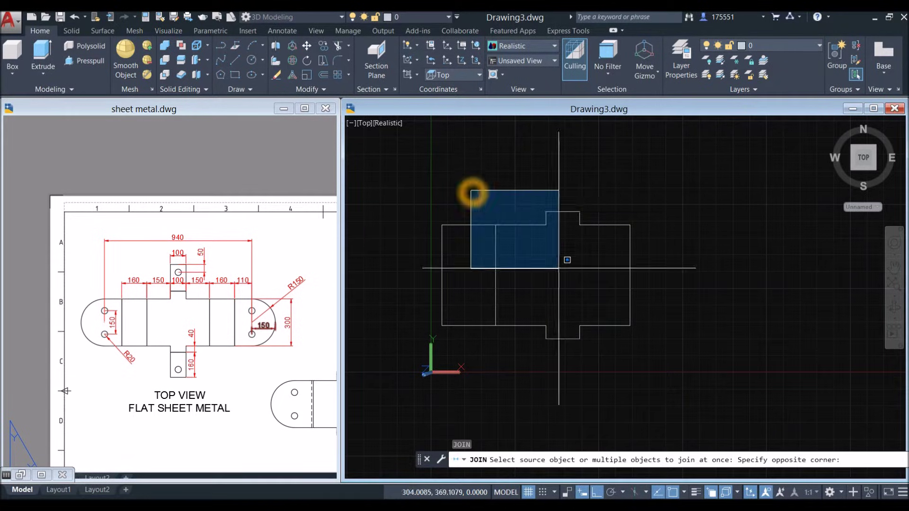
pyautogui.click(651, 360)
pyautogui.press('Return')
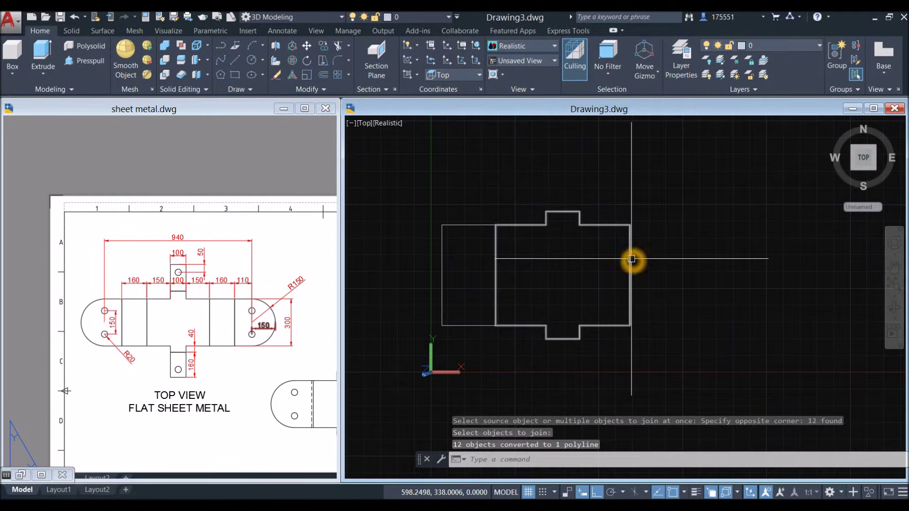
# Copy the left rectangle from its upper left corner to the upper right corner of the centre outline
pyautogui.click(632, 259)
pyautogui.press('Escape')
pyautogui.moveTo(646, 270); pyautogui.dragTo(630, 276, button='middle')
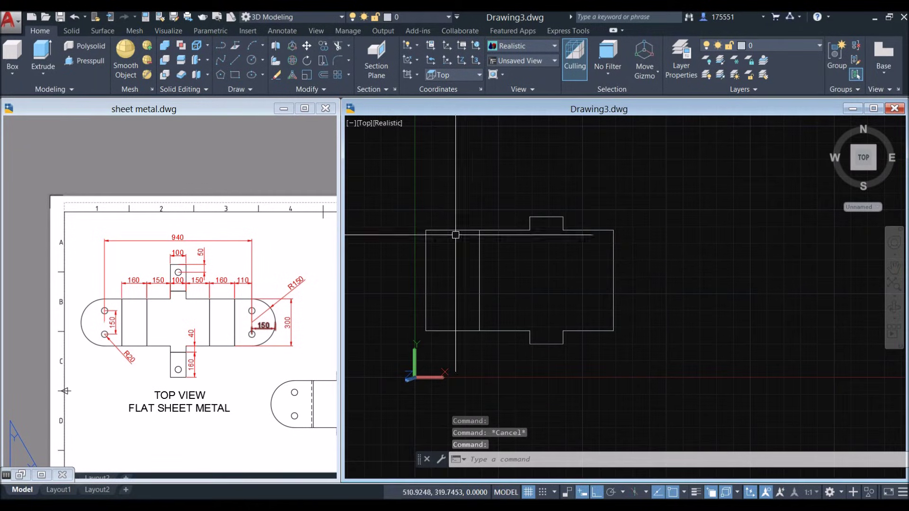
pyautogui.click(440, 228)
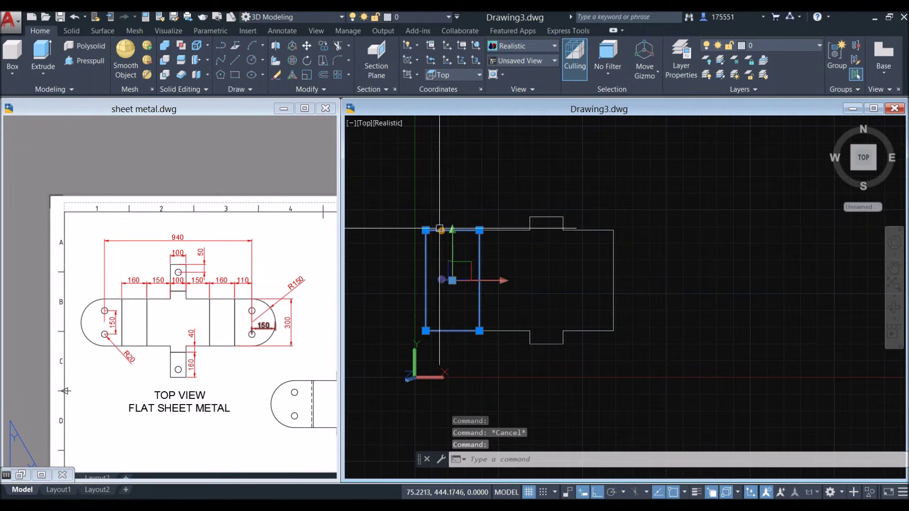
pyautogui.rightClick(466, 176)
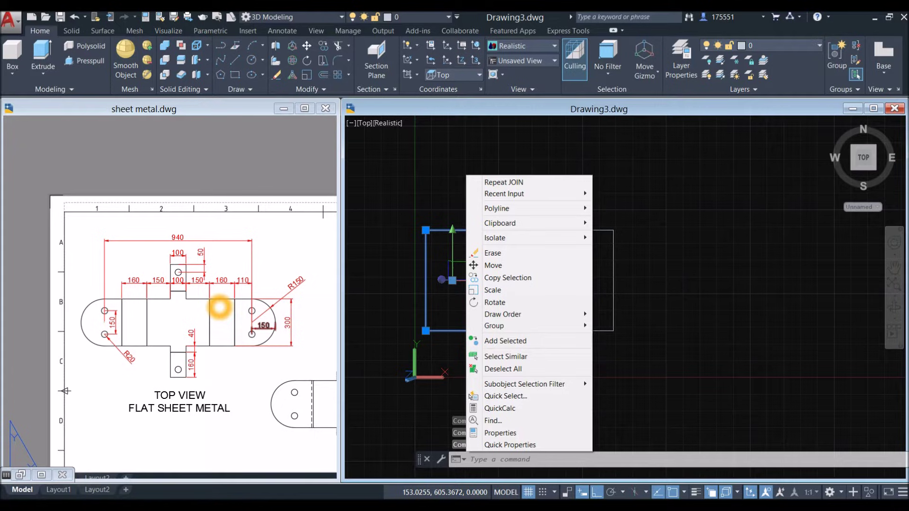
pyautogui.click(474, 278)
pyautogui.click(424, 234)
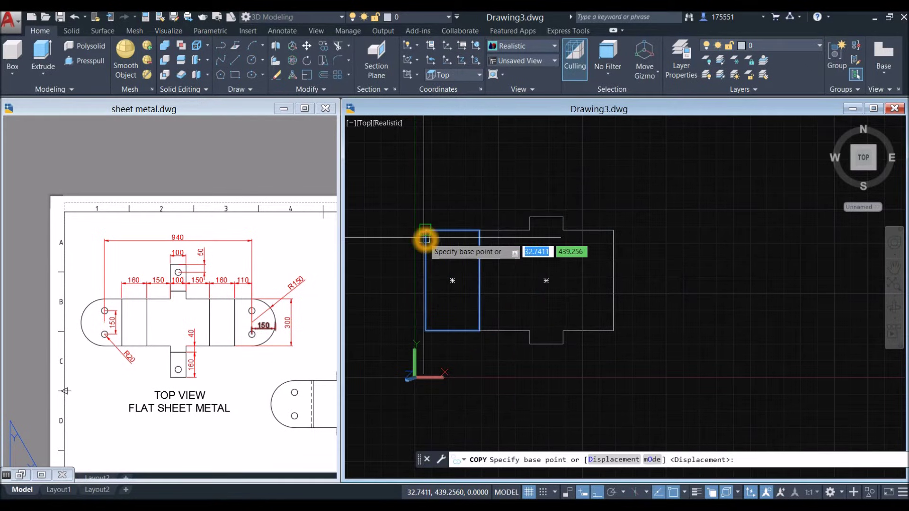
pyautogui.click(617, 232)
pyautogui.rightClick(635, 207)
pyautogui.click(641, 214)
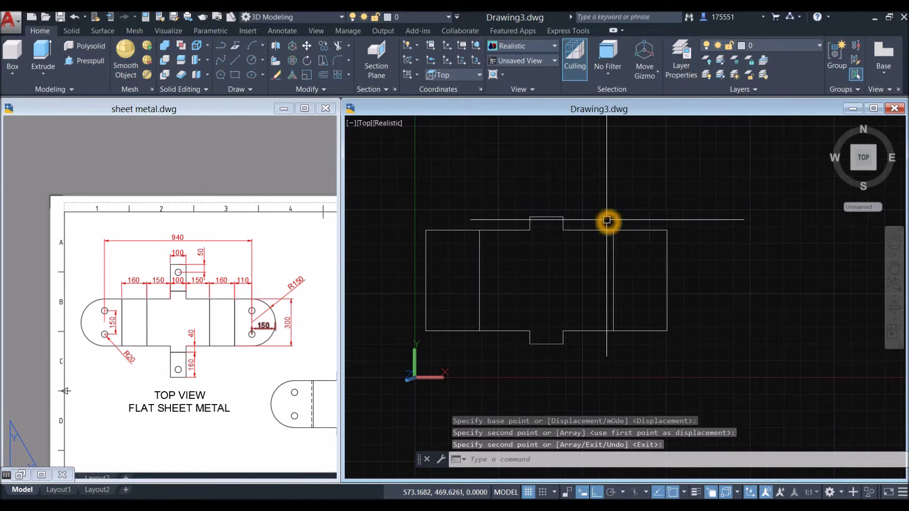
# Draw the upper tab as a closed polyline from the centre outline's top left corner: 160 up, 100 right, then back down and across to the start
pyautogui.moveTo(607, 222); pyautogui.dragTo(580, 232, button='middle')
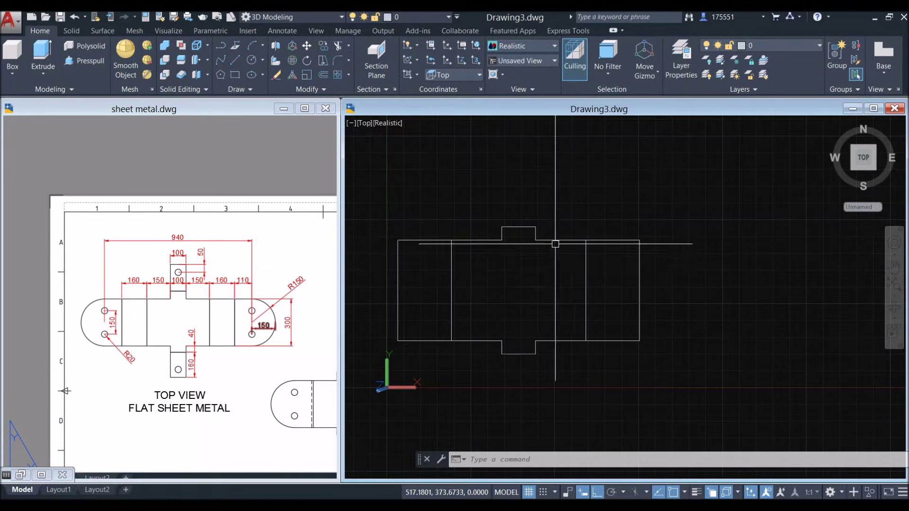
pyautogui.click(525, 203)
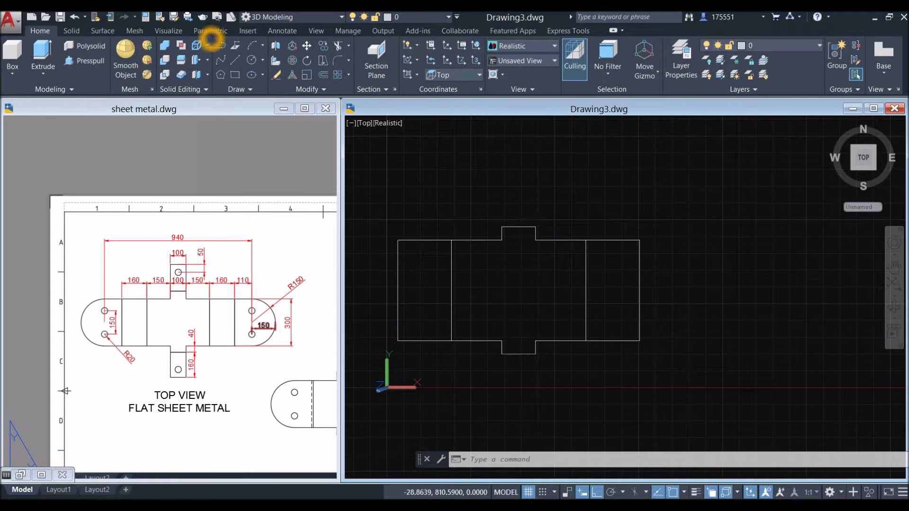
pyautogui.click(221, 45)
pyautogui.click(502, 227)
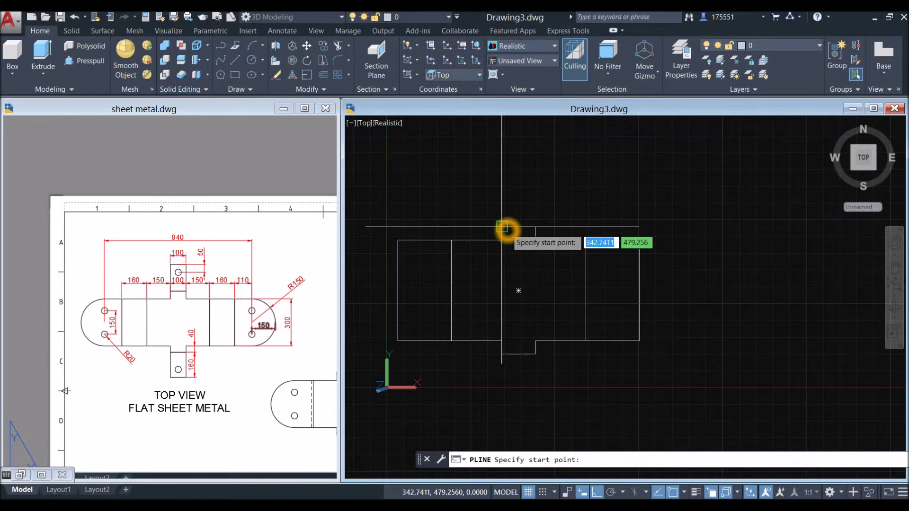
pyautogui.click(501, 169)
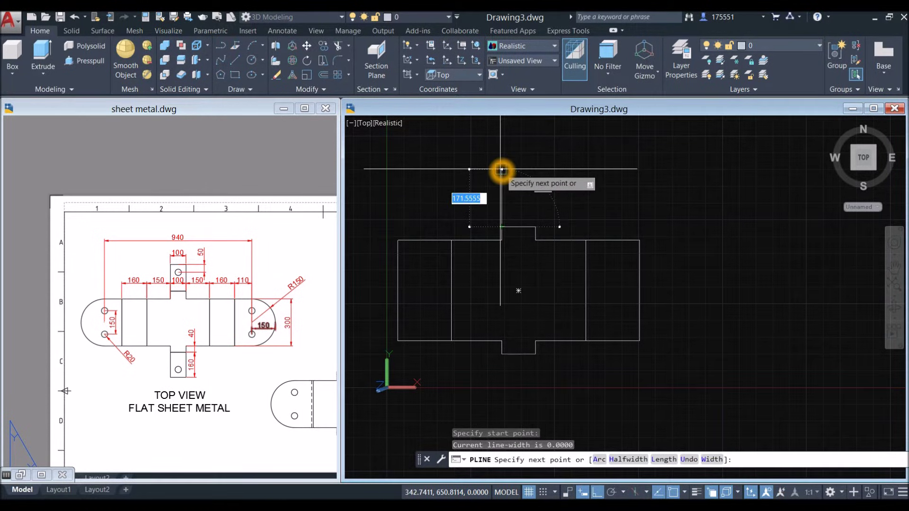
pyautogui.write('160')
pyautogui.press('Return')
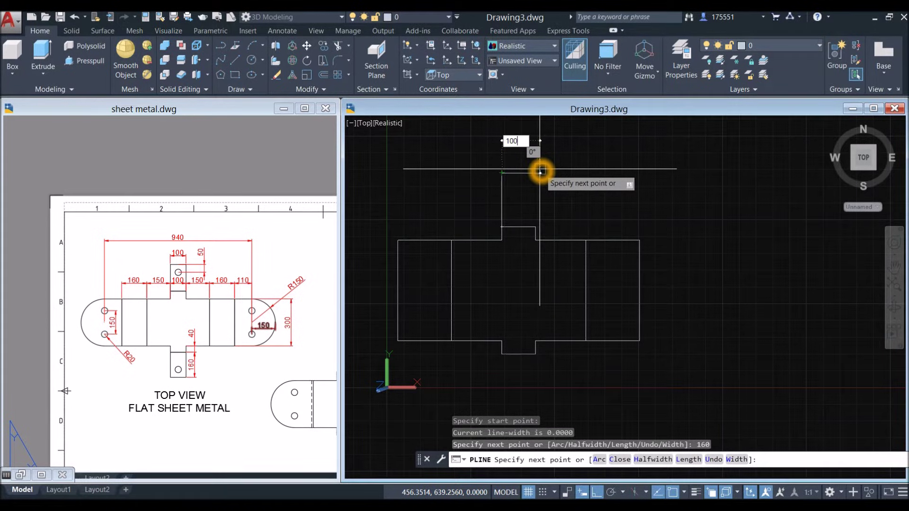
pyautogui.press('Return')
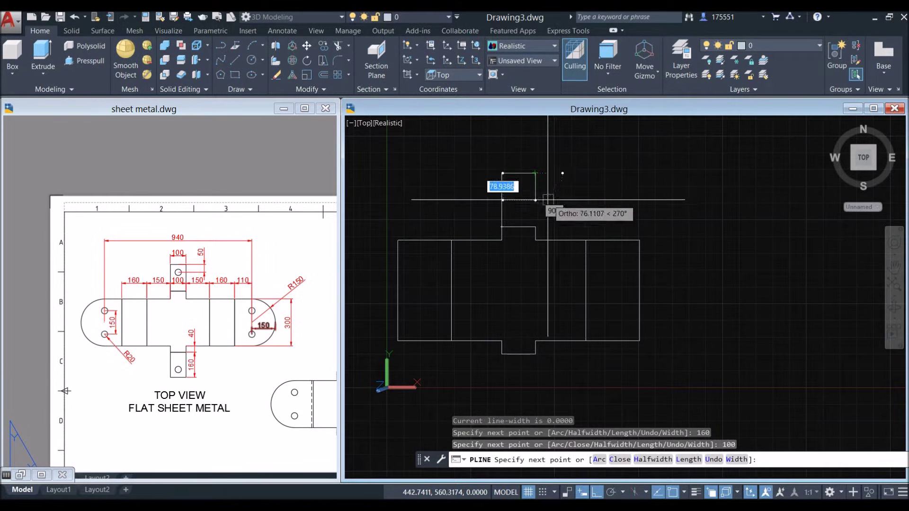
pyautogui.click(536, 227)
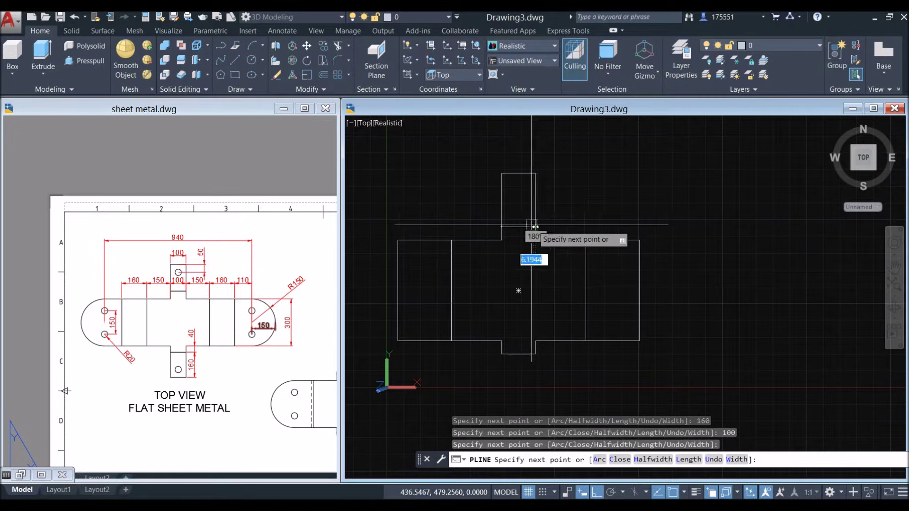
pyautogui.click(505, 227)
pyautogui.rightClick(521, 200)
pyautogui.click(542, 204)
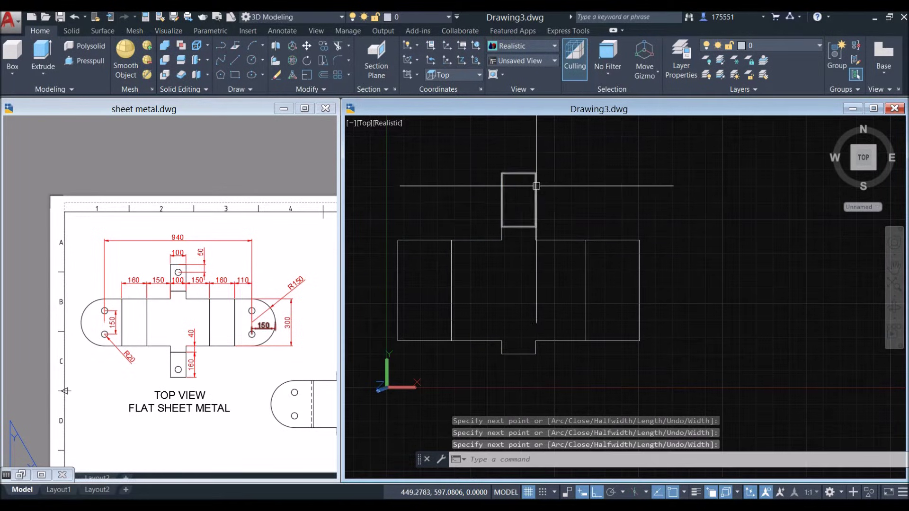
# Copy the upper tab rectangle from its upper left corner to the lower left corner of the centre outline's bottom tab
pyautogui.click(535, 186)
pyautogui.rightClick(592, 154)
pyautogui.click(637, 258)
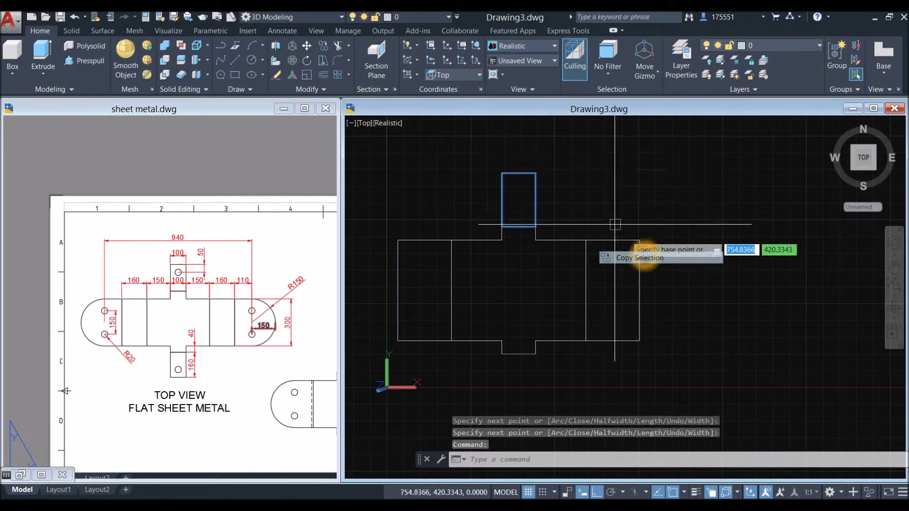
pyautogui.click(503, 174)
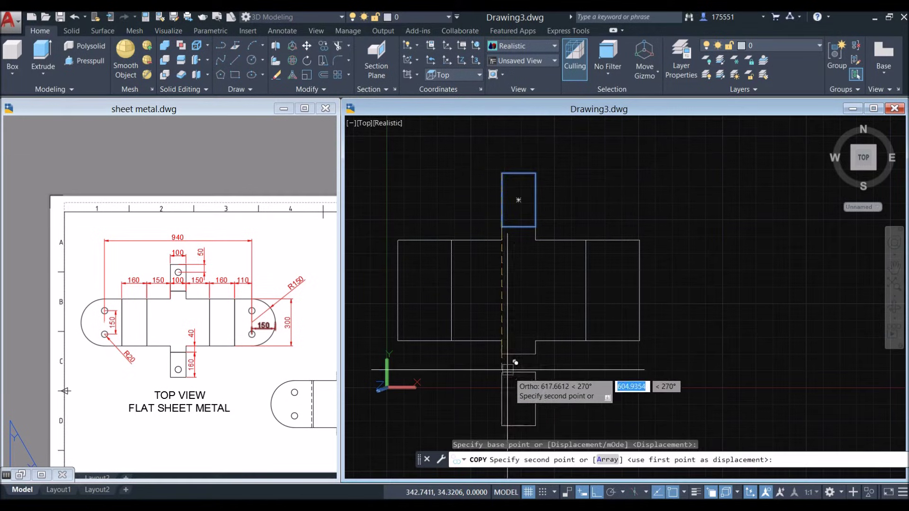
pyautogui.click(506, 349)
pyautogui.rightClick(631, 232)
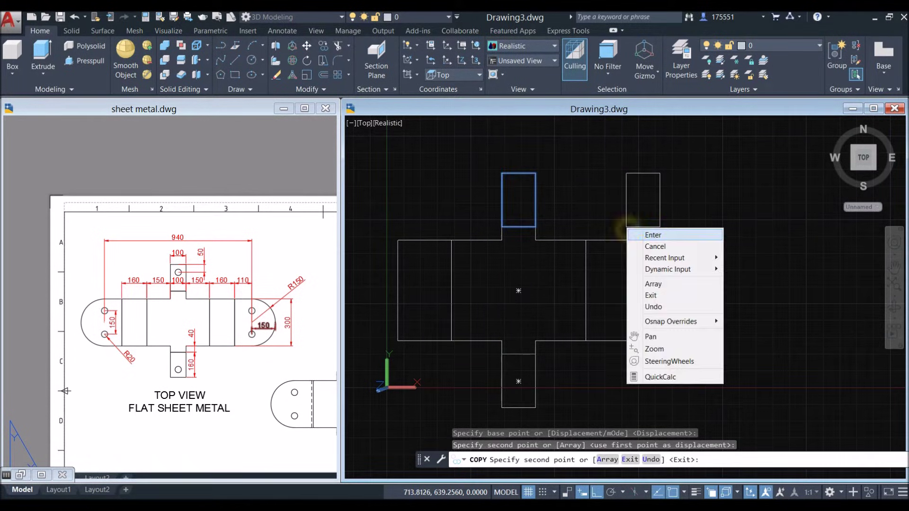
pyautogui.click(646, 235)
# Following the reference drawing, draw a line 110 long to the right from the right rectangle's upper right corner
pyautogui.click(315, 320)
pyautogui.scroll(5, 284, 310)
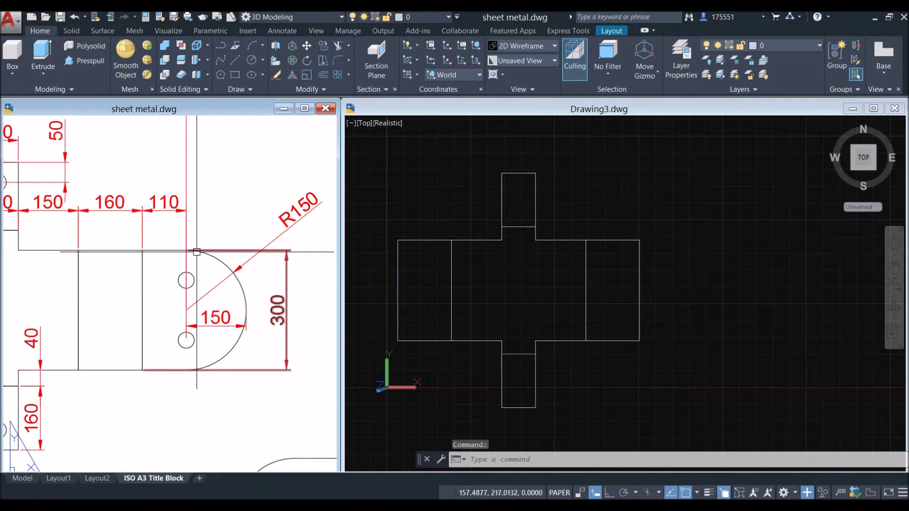
pyautogui.click(672, 193)
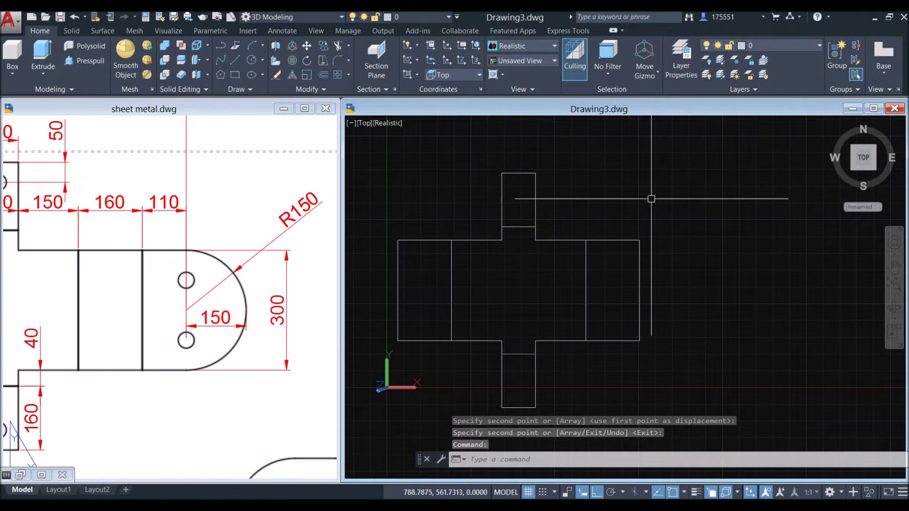
pyautogui.click(567, 169)
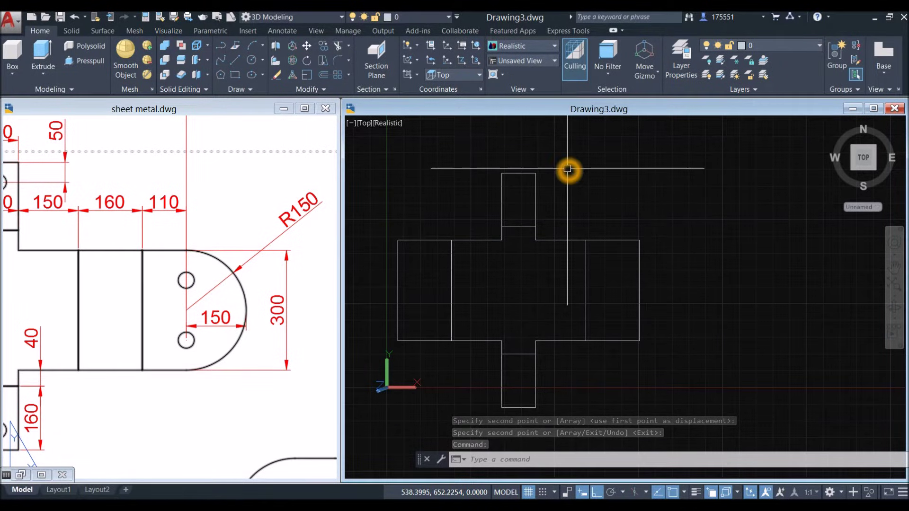
pyautogui.write('l')
pyautogui.press('Return')
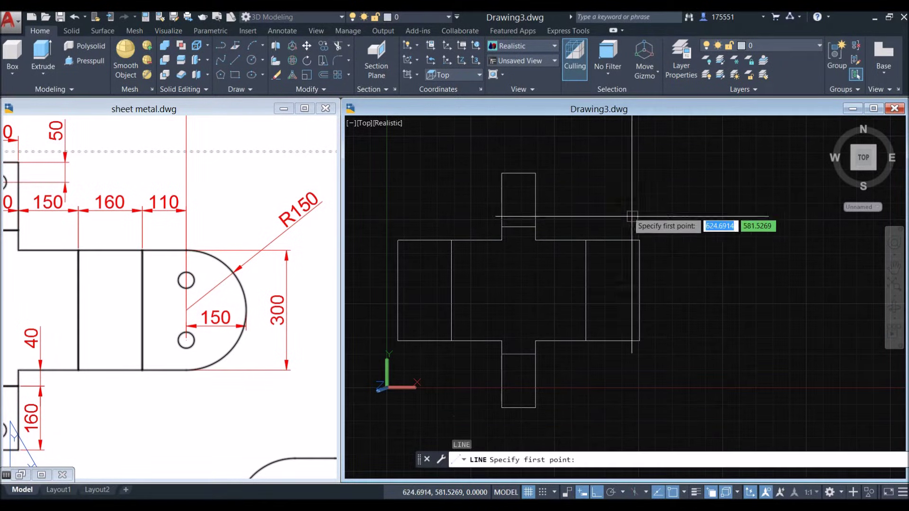
pyautogui.click(643, 239)
pyautogui.click(687, 238)
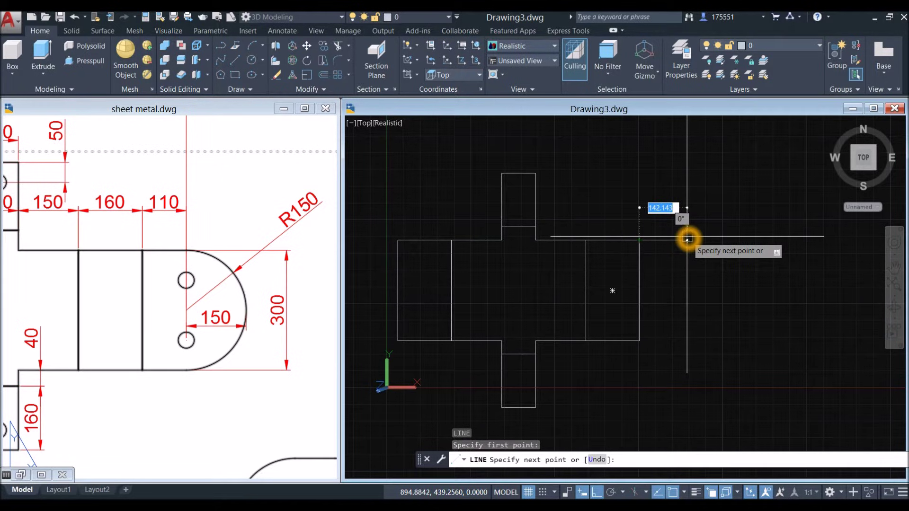
pyautogui.press('Return')
pyautogui.scroll(-2, 751, 244)
pyautogui.moveTo(751, 244); pyautogui.dragTo(633, 239, button='middle')
pyautogui.rightClick(644, 219)
pyautogui.click(663, 227)
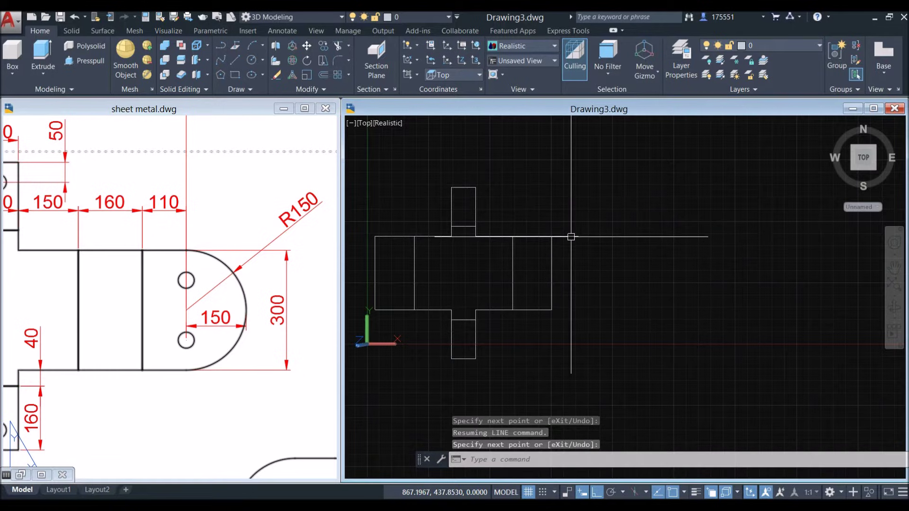
# Copy the 110 line from its left endpoint to the right rectangle's lower right corner
pyautogui.click(565, 236)
pyautogui.rightClick(640, 199)
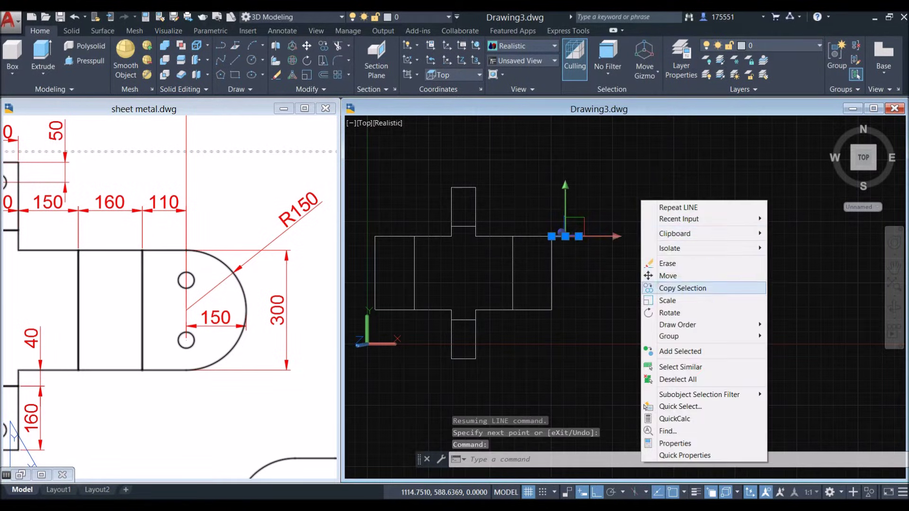
pyautogui.click(668, 288)
pyautogui.click(551, 236)
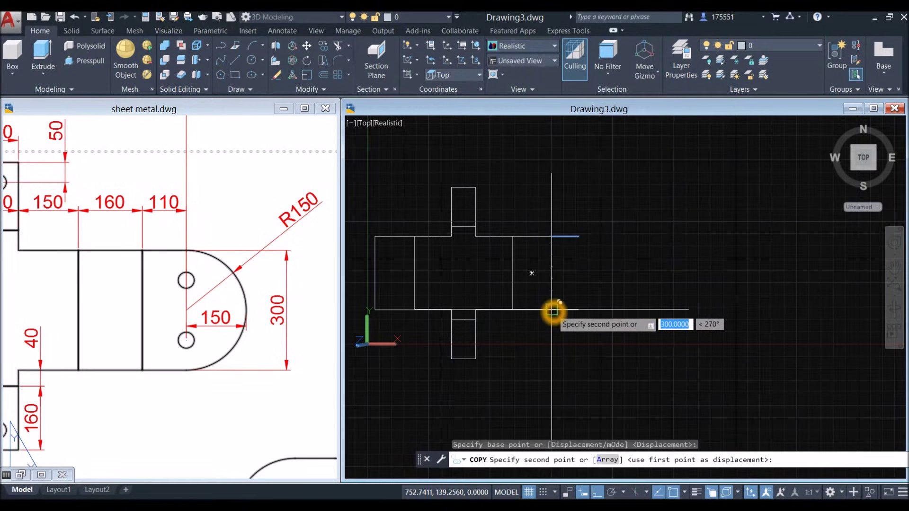
pyautogui.click(552, 309)
pyautogui.rightClick(587, 268)
pyautogui.click(597, 274)
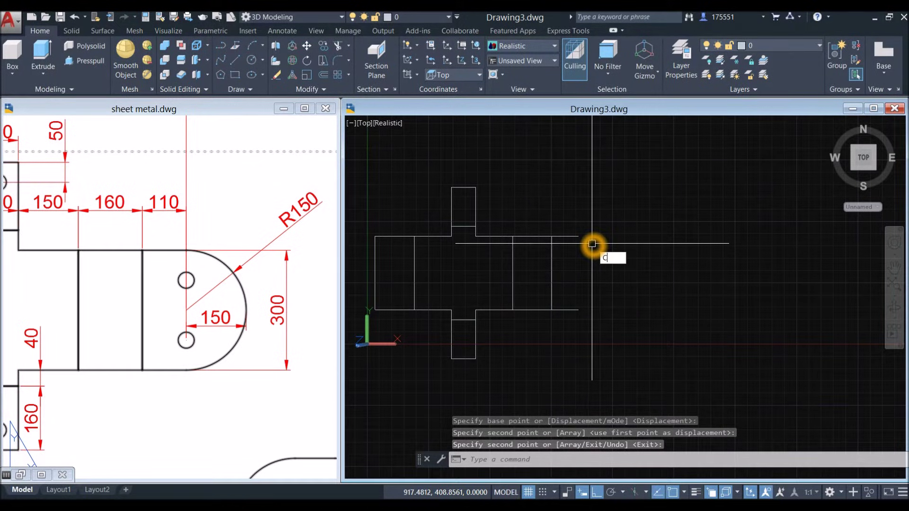
# Draw a circle centred midway between the free ends of the two 110 lines, with its radius reaching the upper line's end
pyautogui.press('Return')
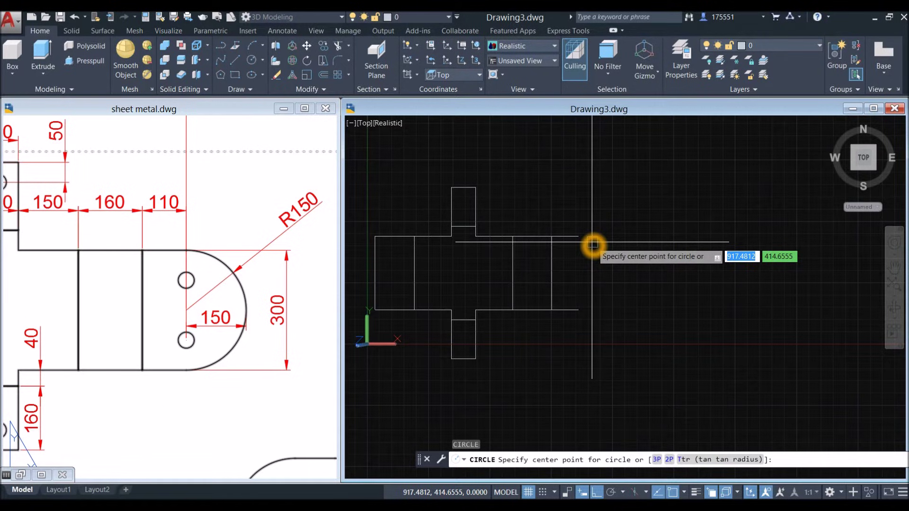
pyautogui.keyDown('shift'); pyautogui.rightClick(592, 244); pyautogui.keyUp('shift')
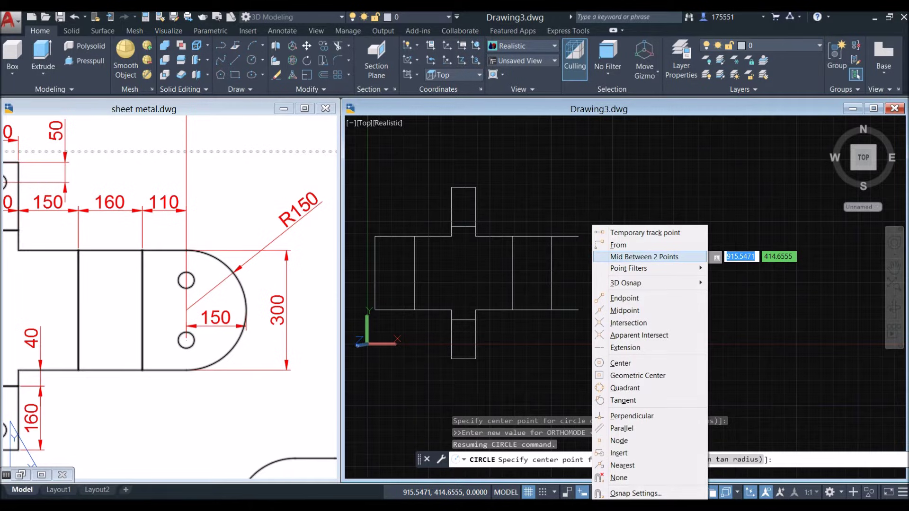
pyautogui.click(621, 257)
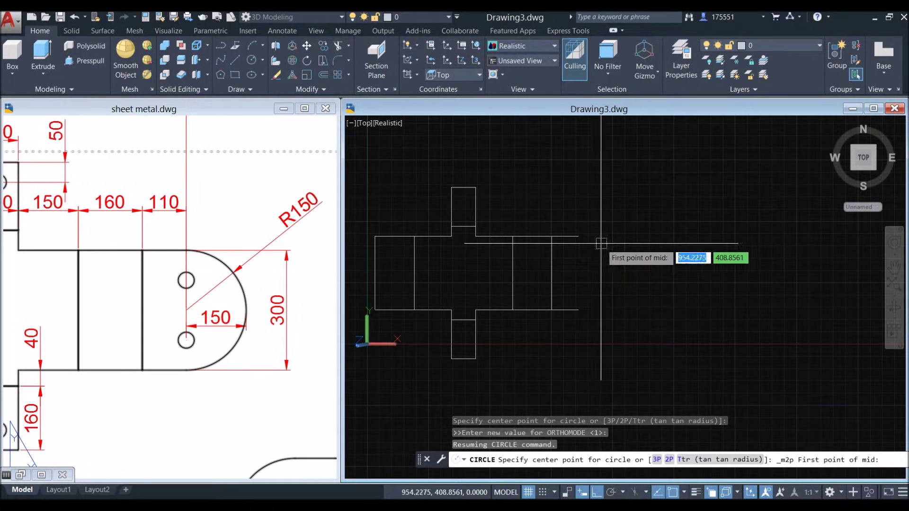
pyautogui.click(583, 244)
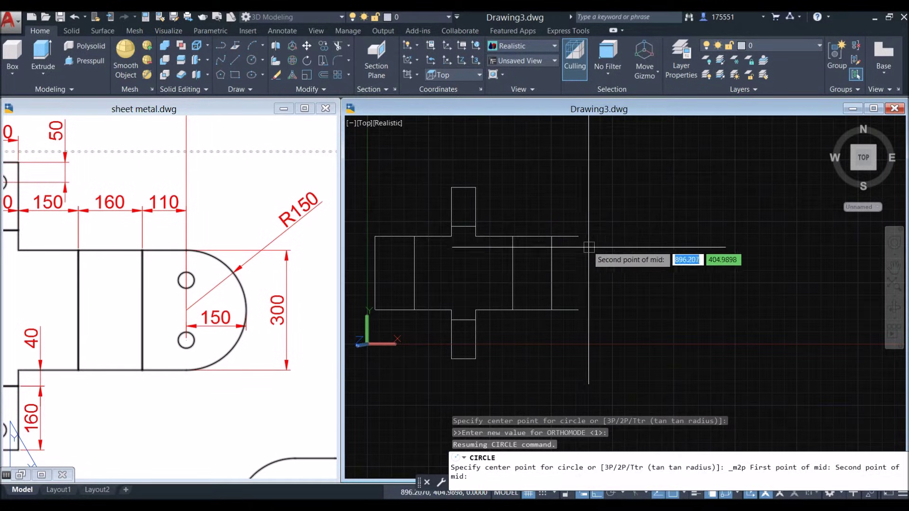
pyautogui.click(577, 310)
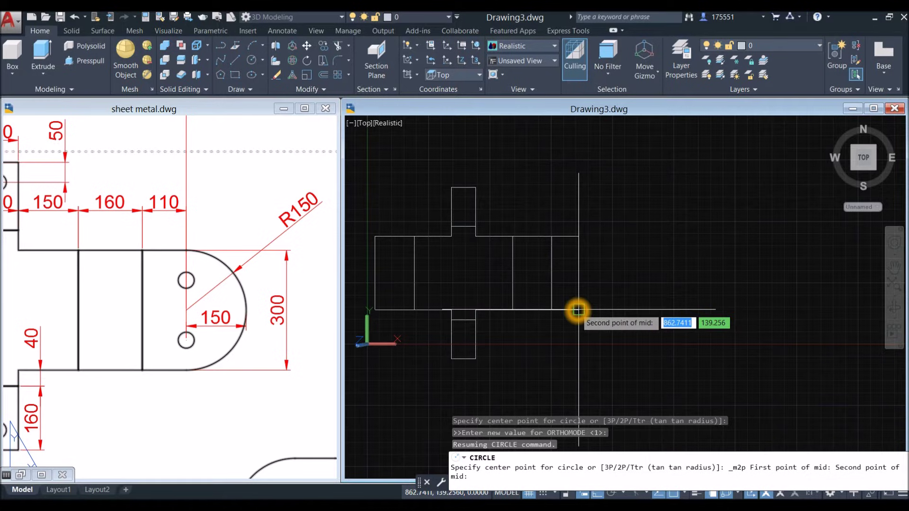
pyautogui.click(576, 237)
# Trim away the left half of the circle, leaving a rounded end that joins the two 110 lines
pyautogui.moveTo(577, 237); pyautogui.dragTo(561, 216, button='middle')
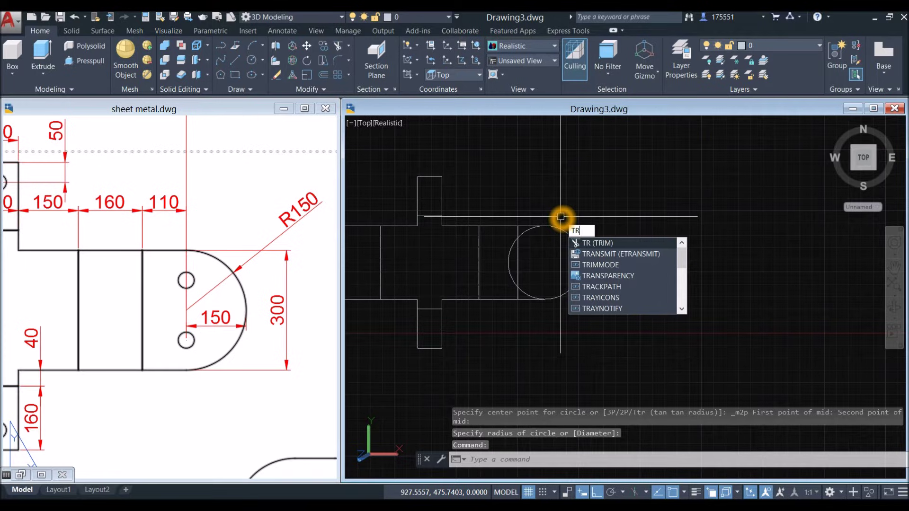
pyautogui.scroll(1, 567, 240)
pyautogui.moveTo(567, 239); pyautogui.dragTo(552, 225, button='middle')
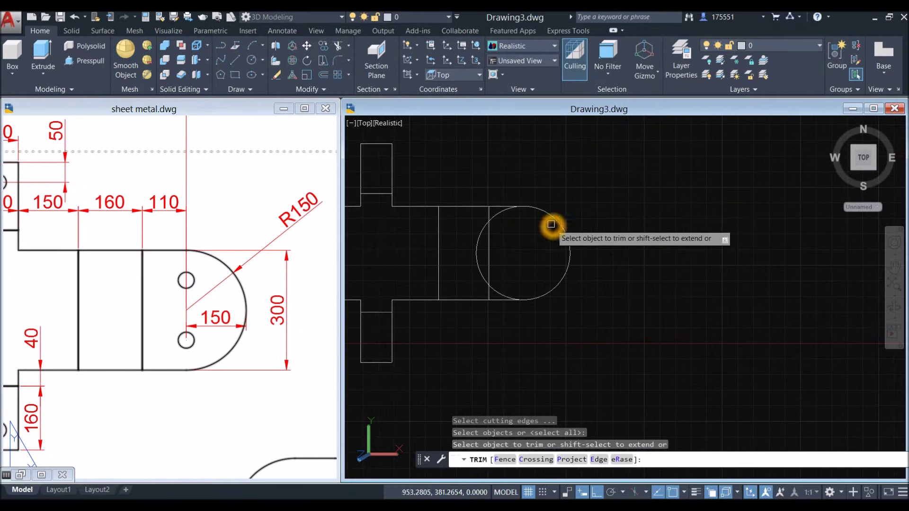
pyautogui.click(500, 216)
pyautogui.click(477, 249)
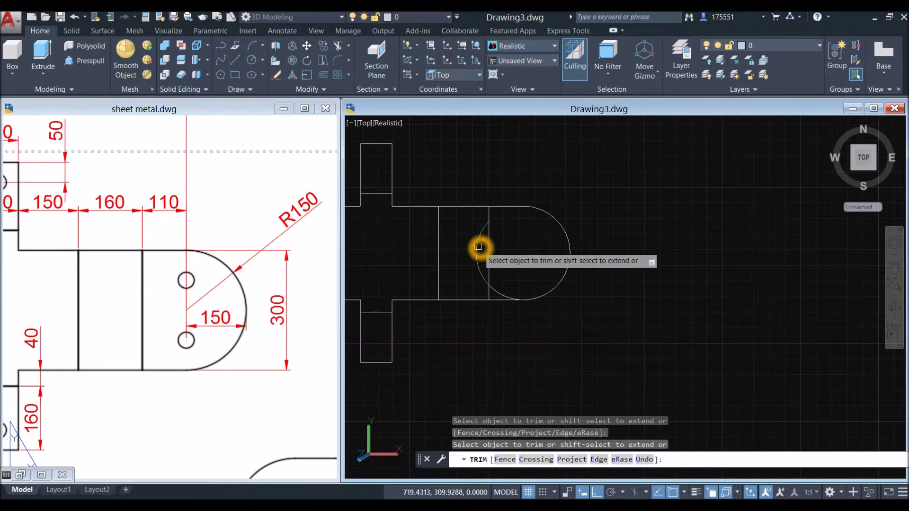
pyautogui.click(501, 294)
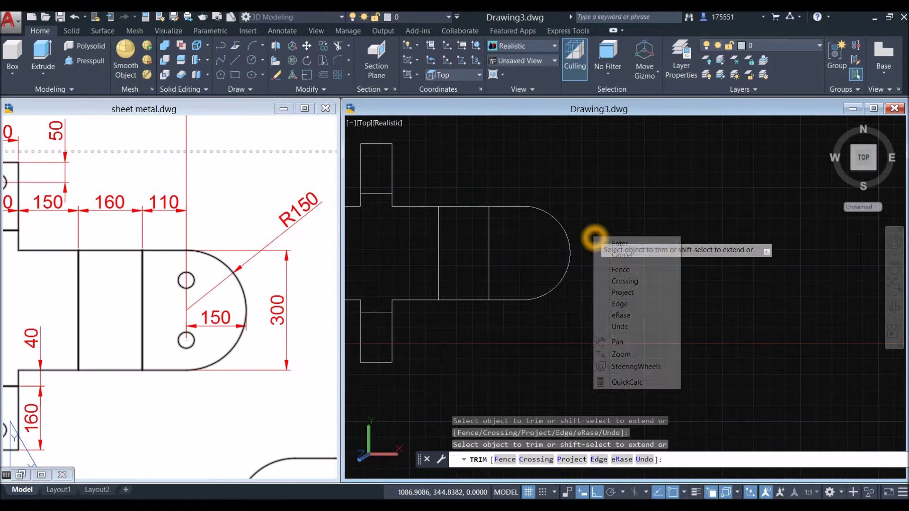
pyautogui.press('Return')
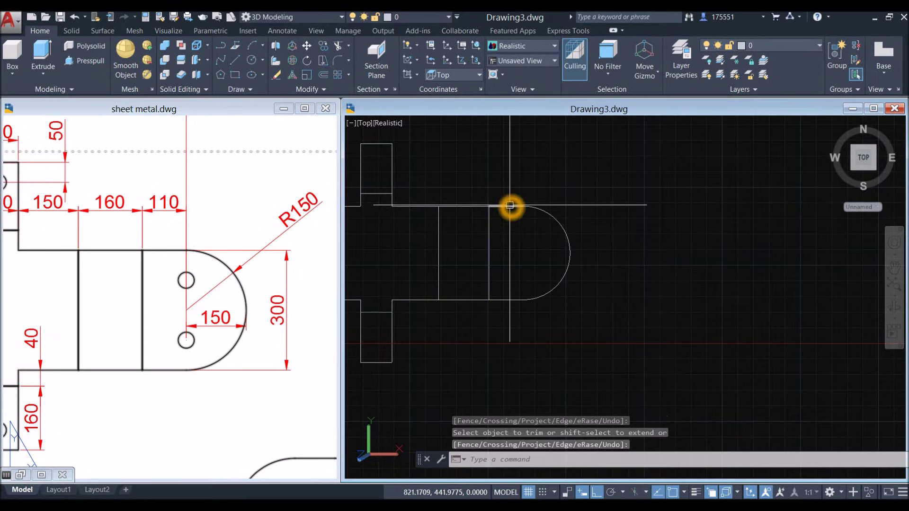
# Draw a vertical line between the inner endpoints of the two 110 lines, closing the rounded end along the right rectangle's right edge
pyautogui.click(488, 235)
pyautogui.press('Escape')
pyautogui.click(509, 206)
pyautogui.press('Escape')
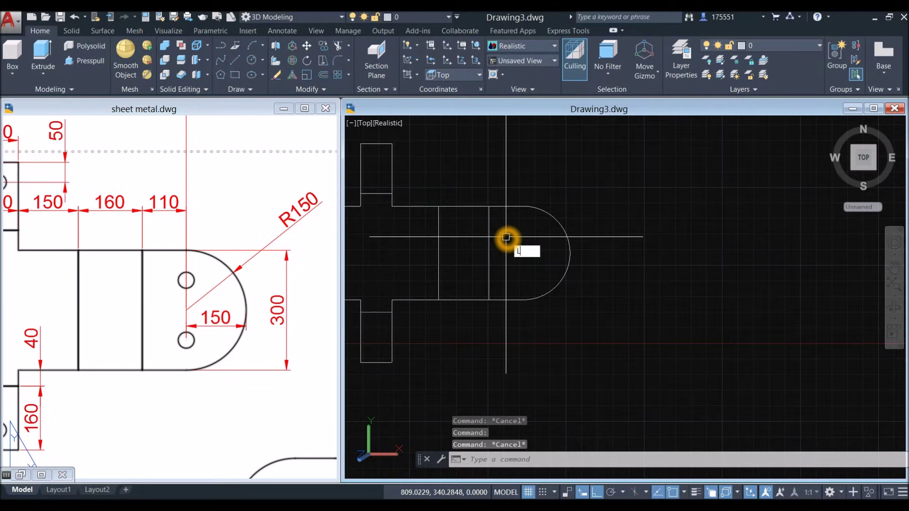
pyautogui.press('Return')
pyautogui.click(488, 207)
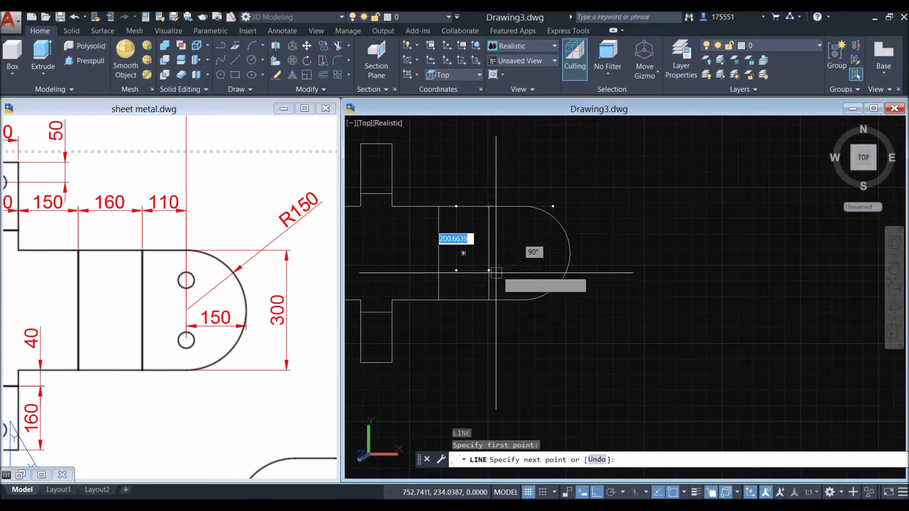
pyautogui.click(489, 298)
pyautogui.press('Return')
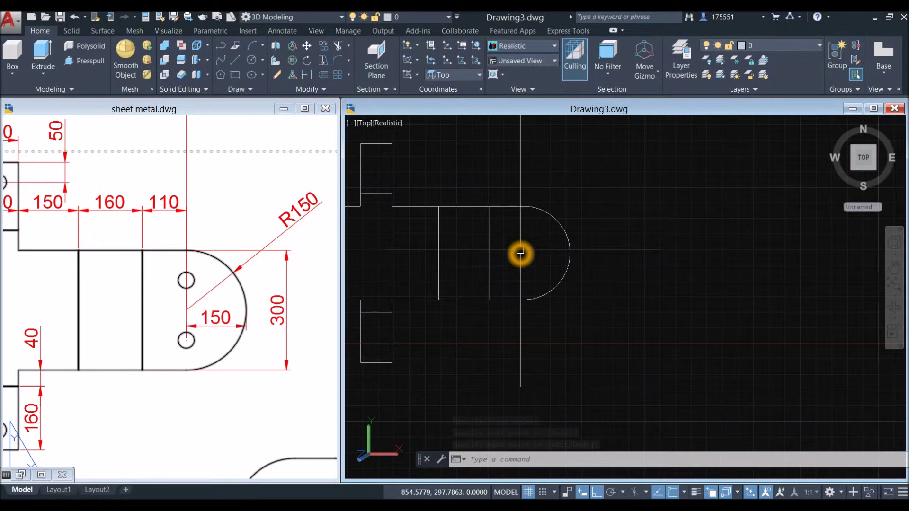
# Join the closing line, the two 110 lines and the arc of the rounded end into one closed polyline
pyautogui.write('j')
pyautogui.press('Return')
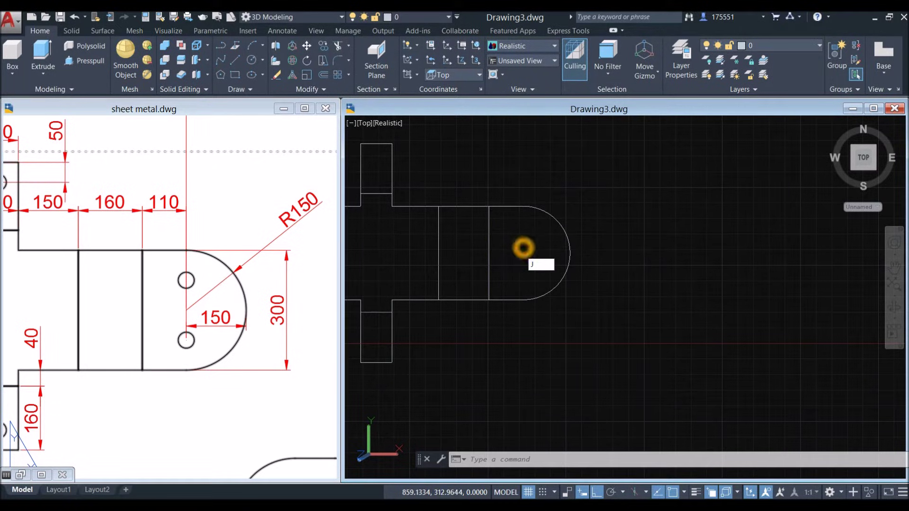
pyautogui.click(477, 180)
pyautogui.click(599, 312)
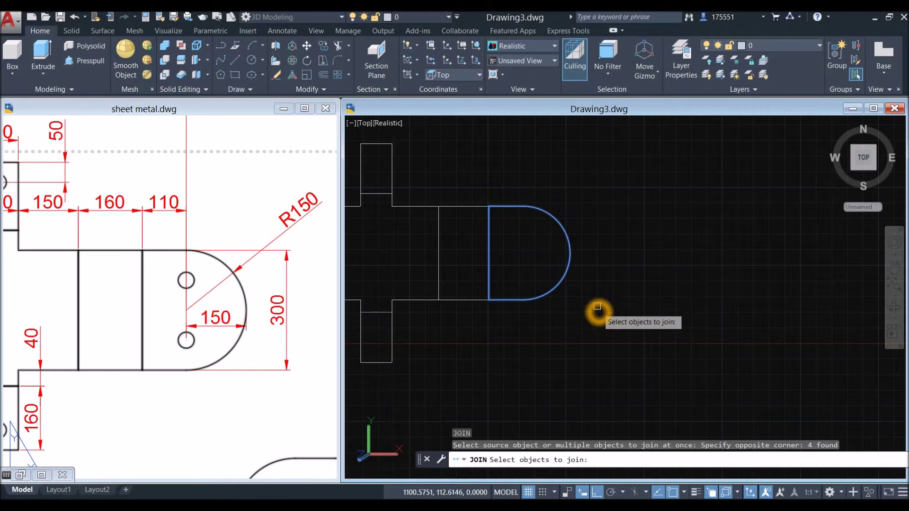
pyautogui.rightClick(594, 288)
pyautogui.click(570, 258)
pyautogui.press('Escape')
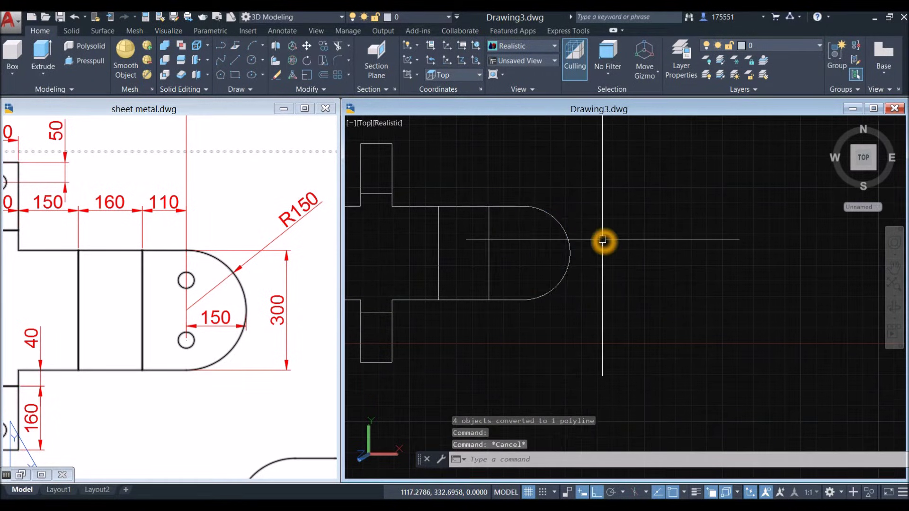
# Examine the reference drawing's top view for the position and spacing of the two holes in the rounded end
pyautogui.scroll(-2, 603, 241)
pyautogui.moveTo(603, 242)
pyautogui.mouseDown(button='middle')
pyautogui.moveTo(703, 256)
pyautogui.moveTo(656, 231)
pyautogui.mouseUp(button='middle')
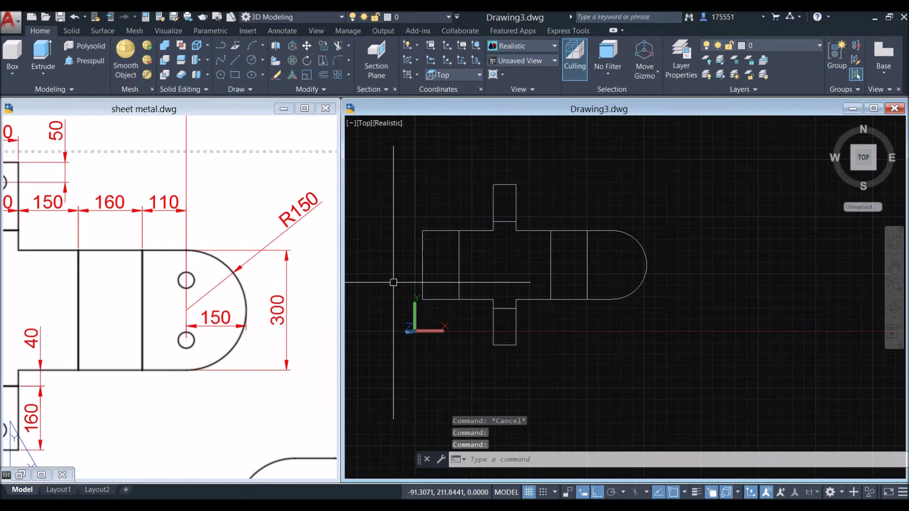
pyautogui.click(208, 305)
pyautogui.scroll(2, 209, 306)
pyautogui.scroll(-4, 193, 300)
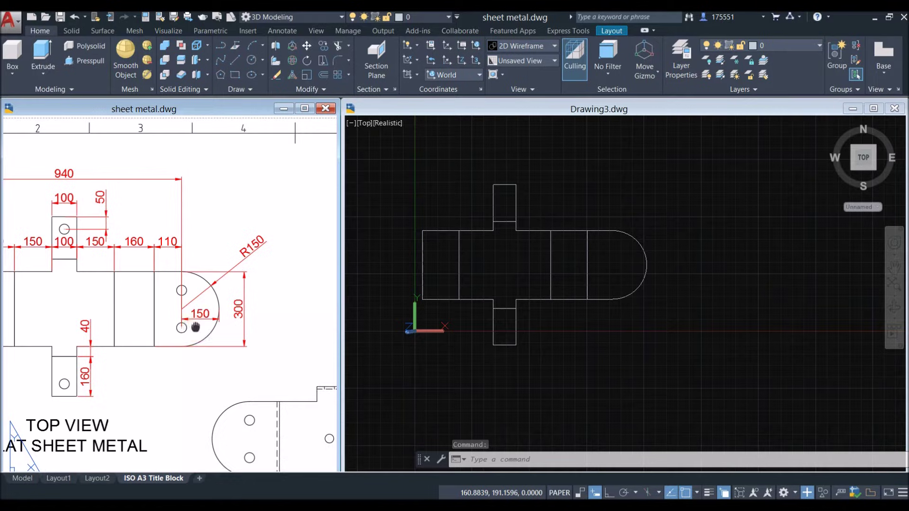
pyautogui.scroll(-3, 198, 317)
pyautogui.scroll(2, 236, 315)
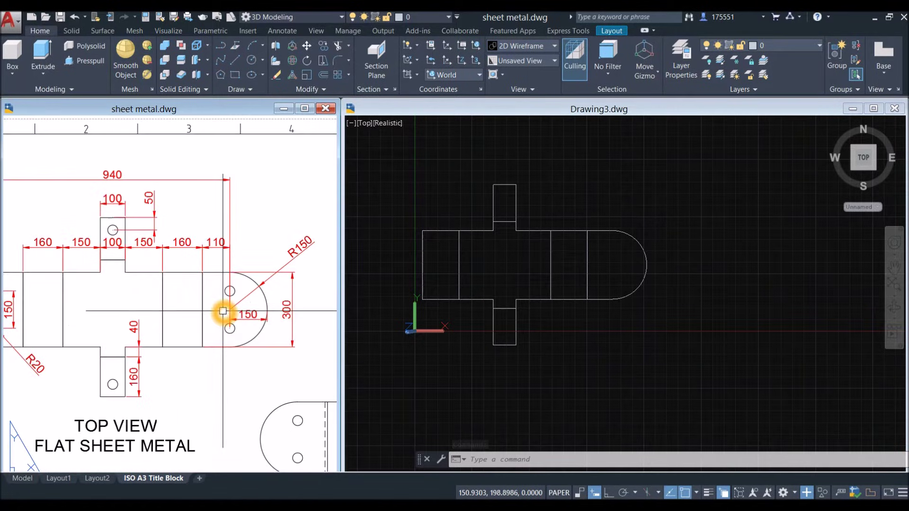
pyautogui.scroll(3, 223, 311)
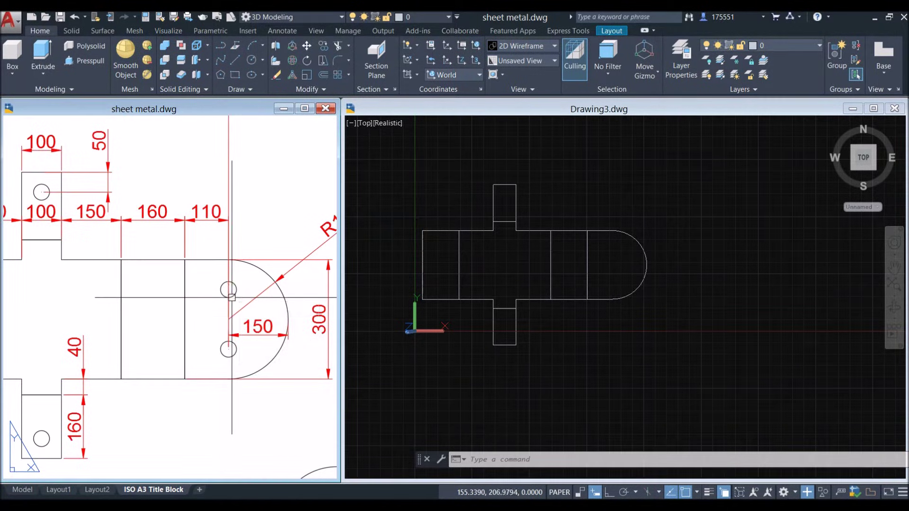
pyautogui.scroll(-2, 233, 318)
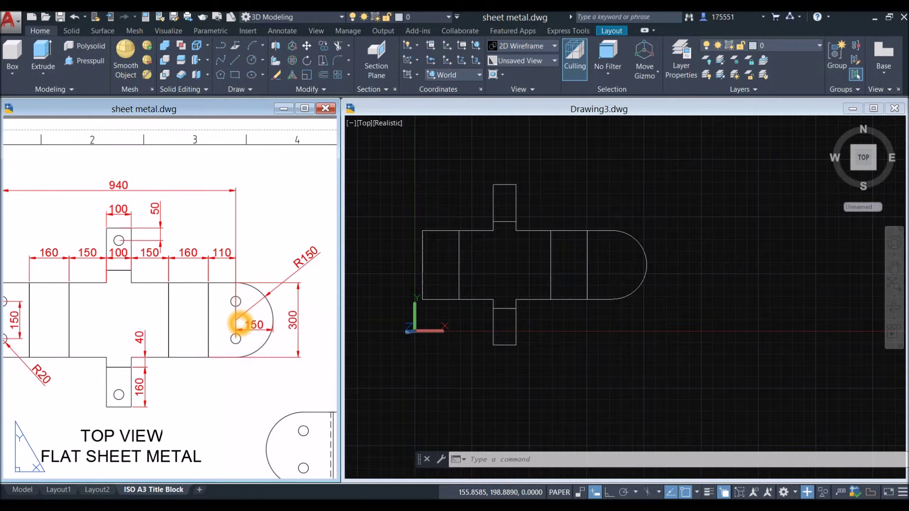
# In Drawing3.dwg, draw construction lines from the rounded end's arc midpoint, 150 to the left and 75 upward
pyautogui.click(538, 318)
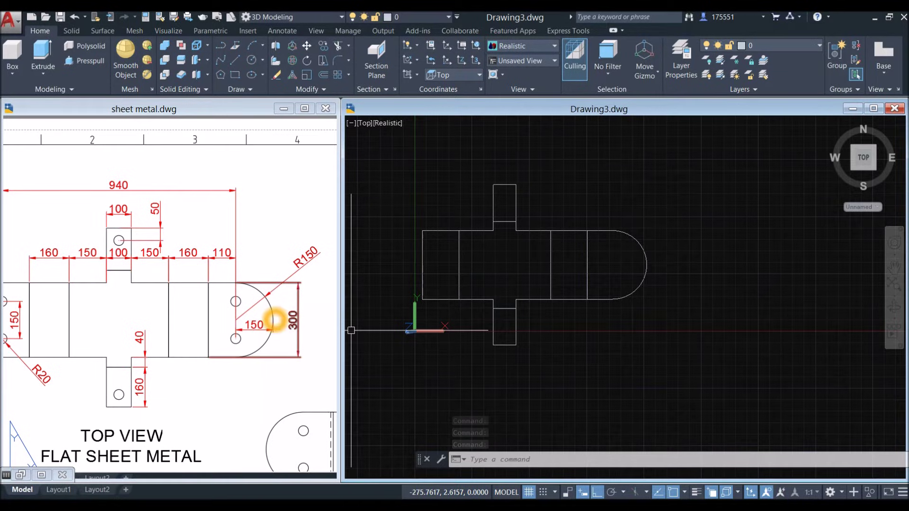
pyautogui.write('l')
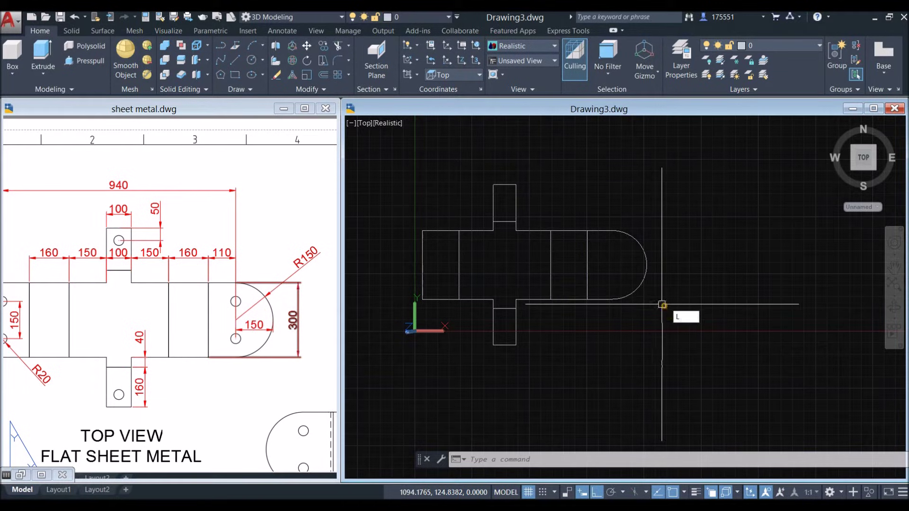
pyautogui.press('Return')
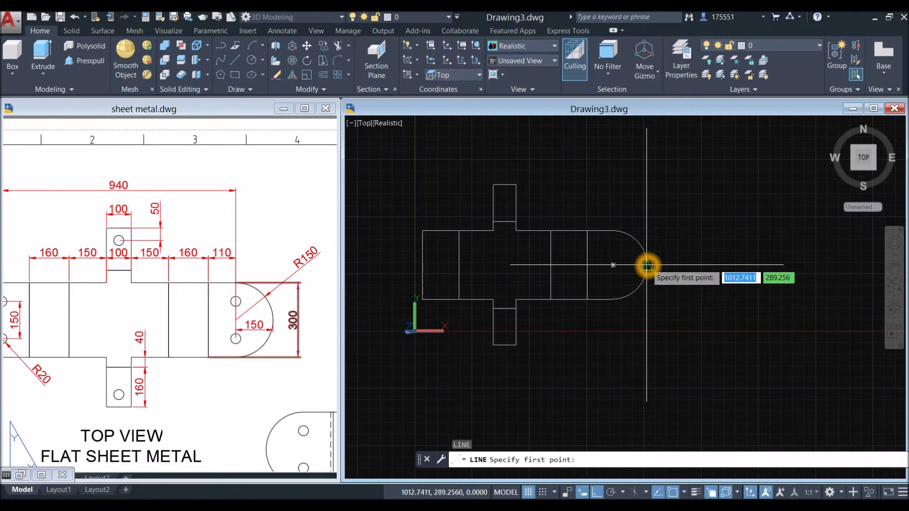
pyautogui.click(646, 265)
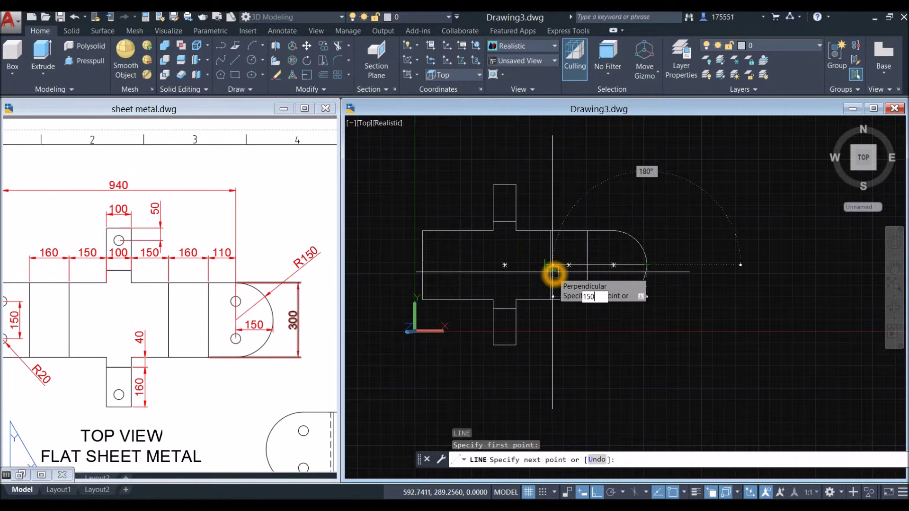
pyautogui.write('150')
pyautogui.press('Return')
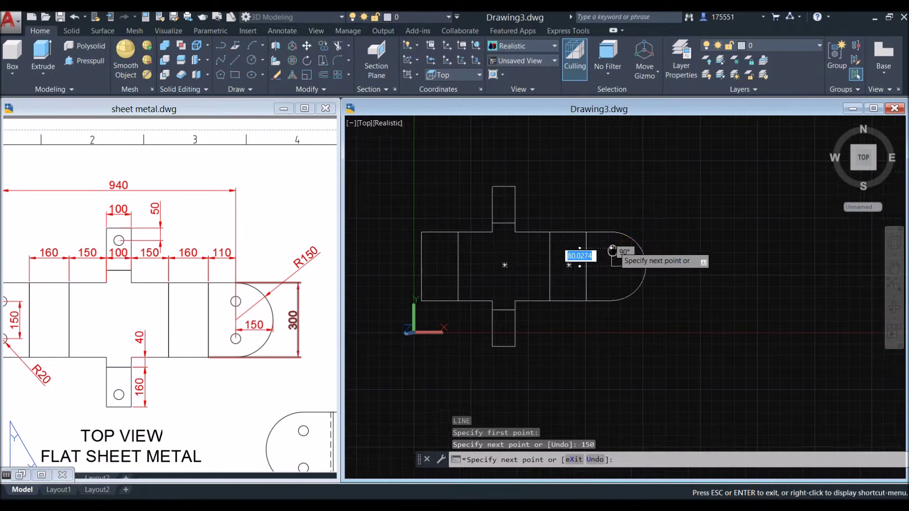
pyautogui.moveTo(612, 250); pyautogui.dragTo(600, 262, button='middle')
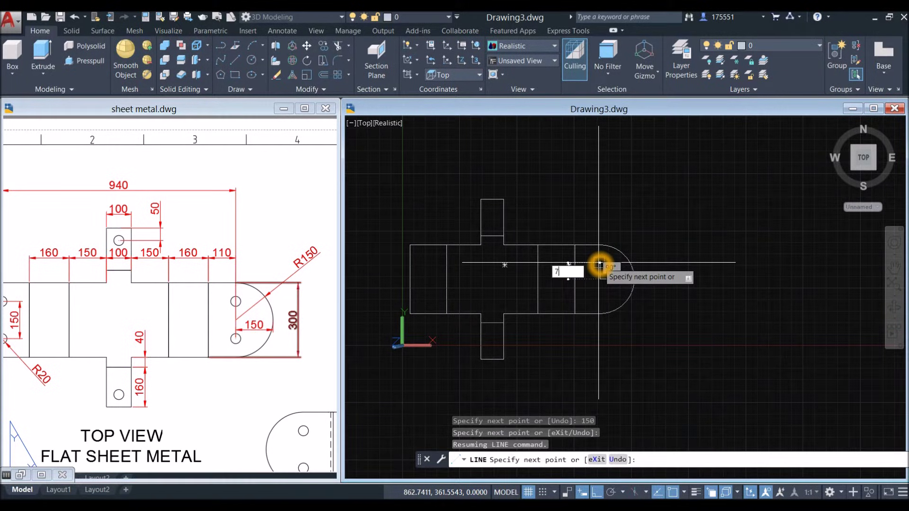
pyautogui.write('75')
pyautogui.press('Return')
pyautogui.rightClick(609, 235)
pyautogui.click(637, 240)
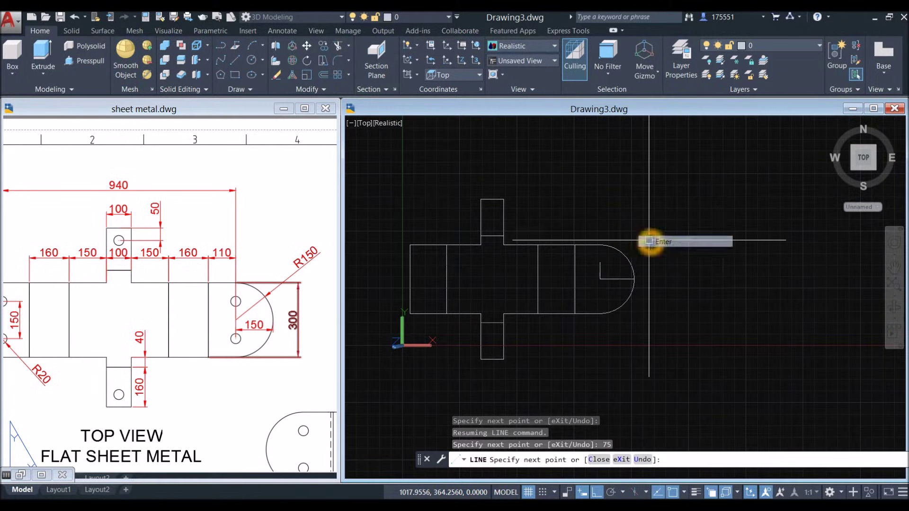
# Draw a circle of radius 20 centred on the upper end of the 75 line, checking the hole radius in the reference
pyautogui.press('Return')
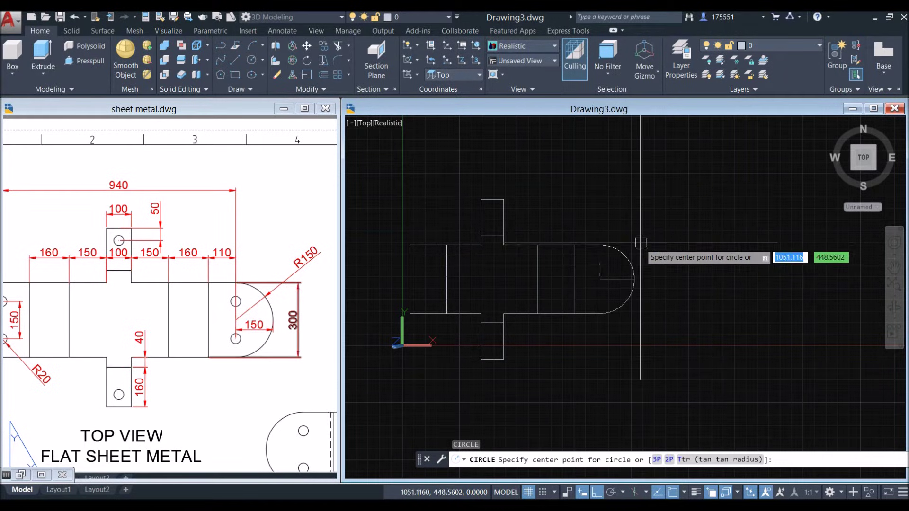
pyautogui.click(600, 262)
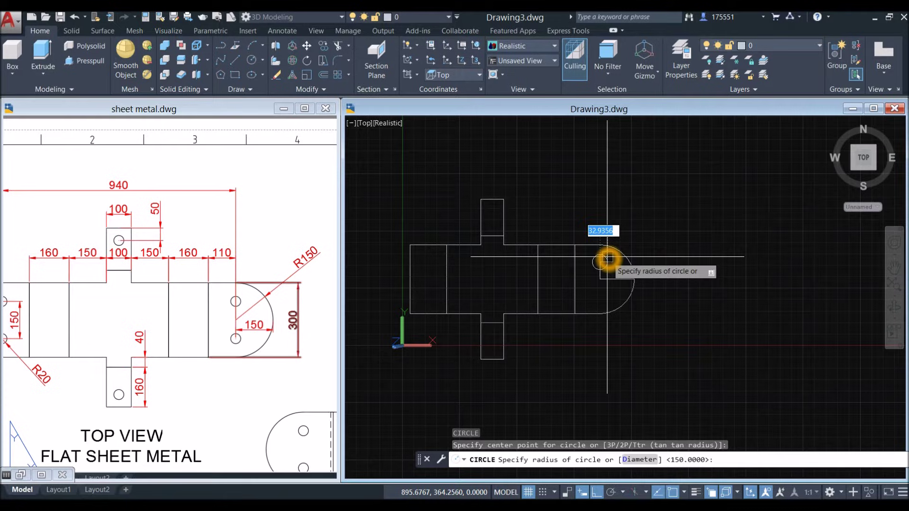
pyautogui.write('20')
pyautogui.press('Return')
pyautogui.click(200, 331)
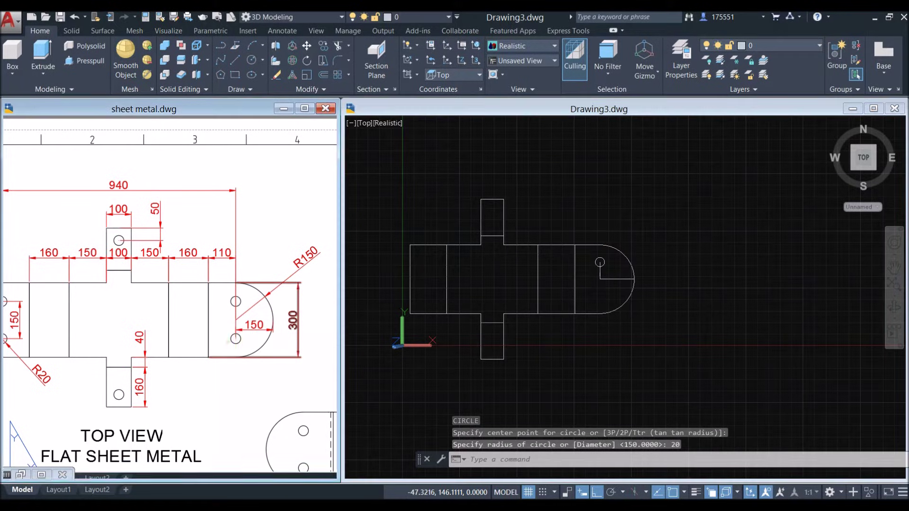
pyautogui.moveTo(200, 331); pyautogui.dragTo(240, 326, button='middle')
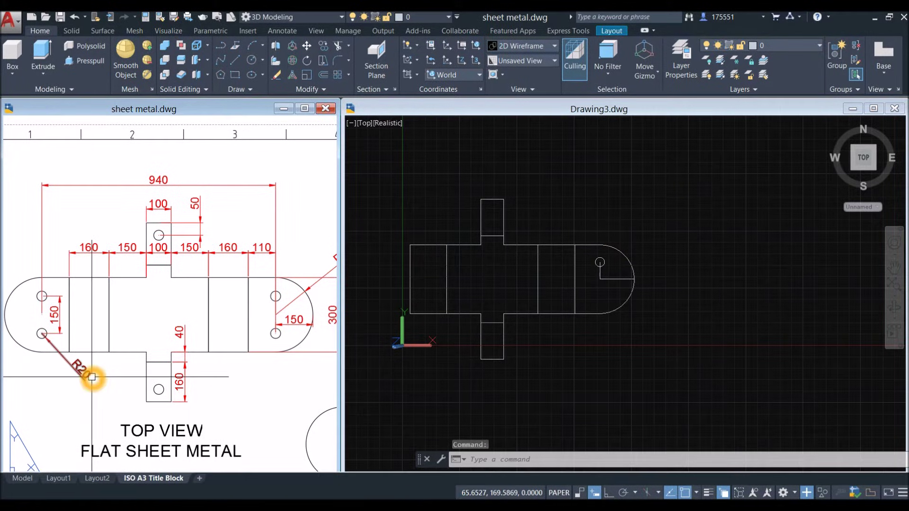
pyautogui.press('Escape')
# Mirror the radius 20 circle about a horizontal axis through the corner of the construction lines, keeping the original
pyautogui.click(672, 236)
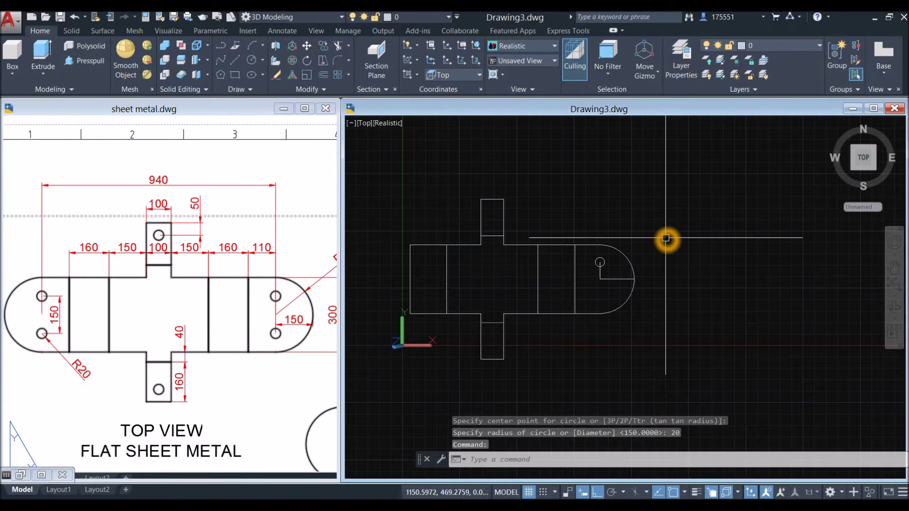
pyautogui.press('Return')
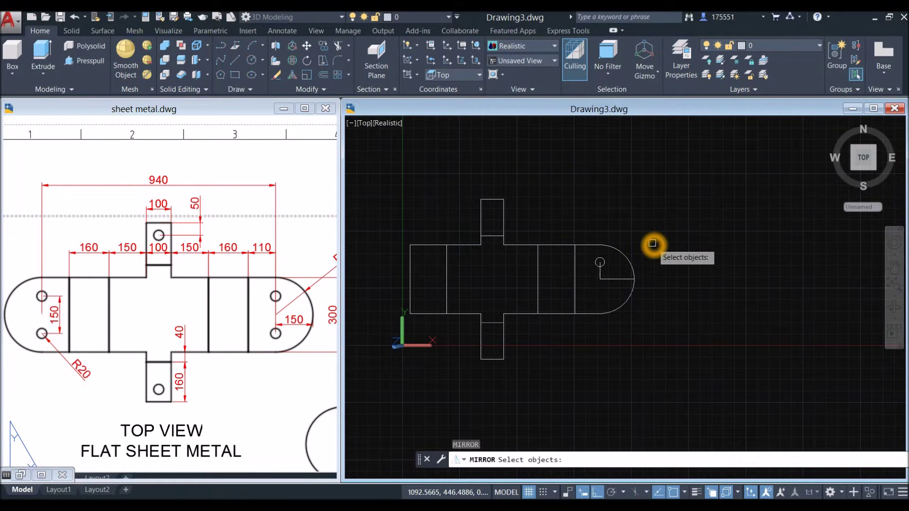
pyautogui.press('Escape')
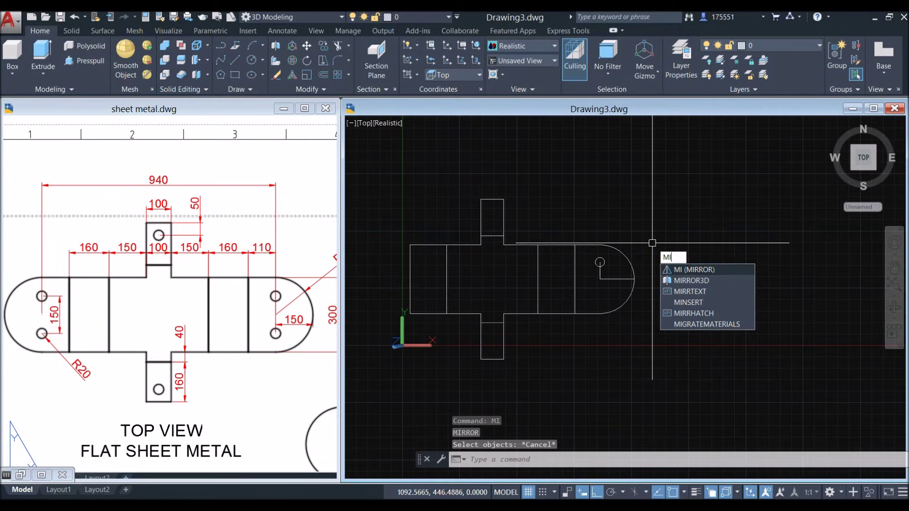
pyautogui.press('Return')
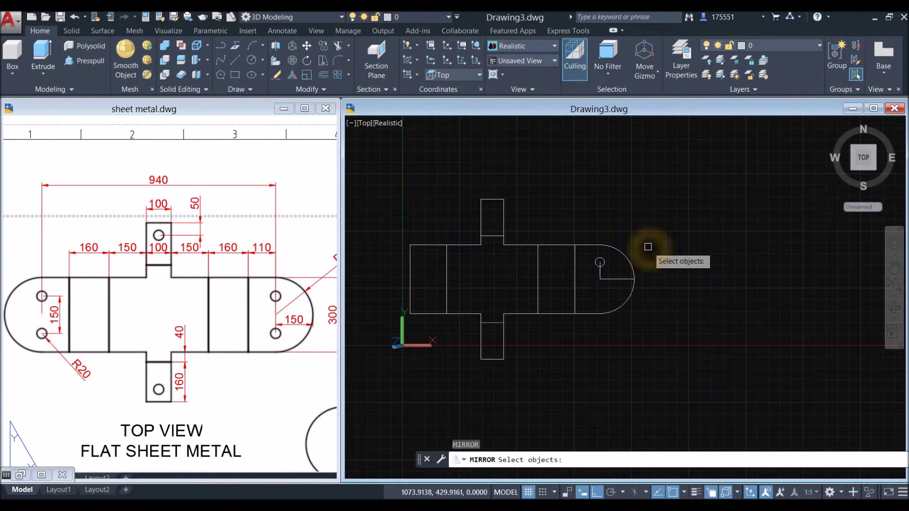
pyautogui.scroll(1, 620, 255)
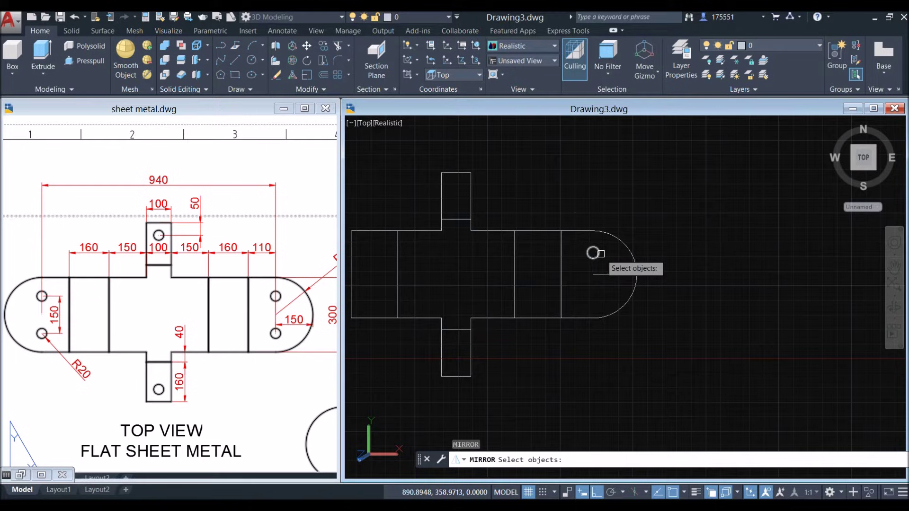
pyautogui.click(599, 255)
pyautogui.rightClick(672, 233)
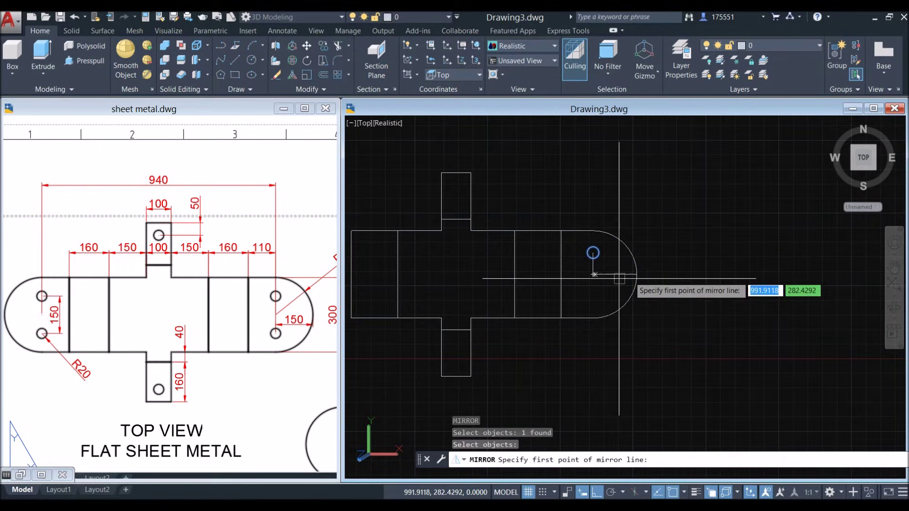
pyautogui.click(594, 274)
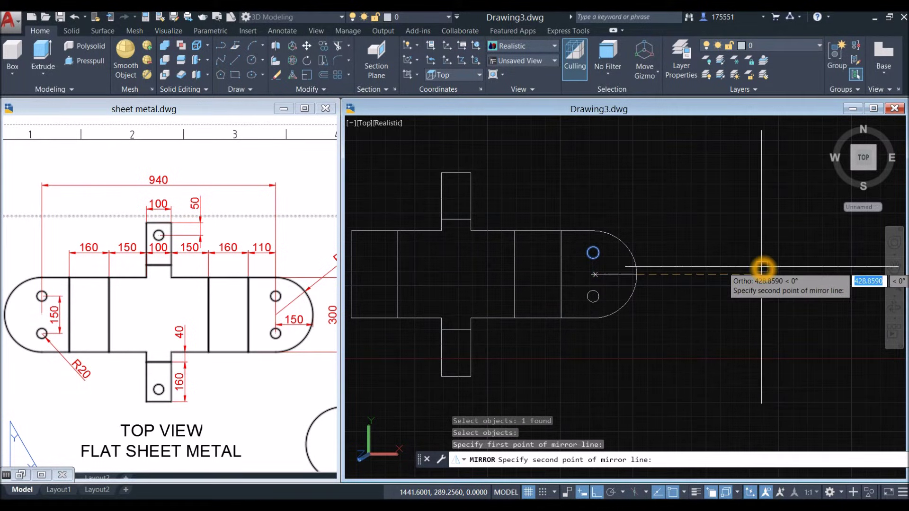
pyautogui.click(486, 281)
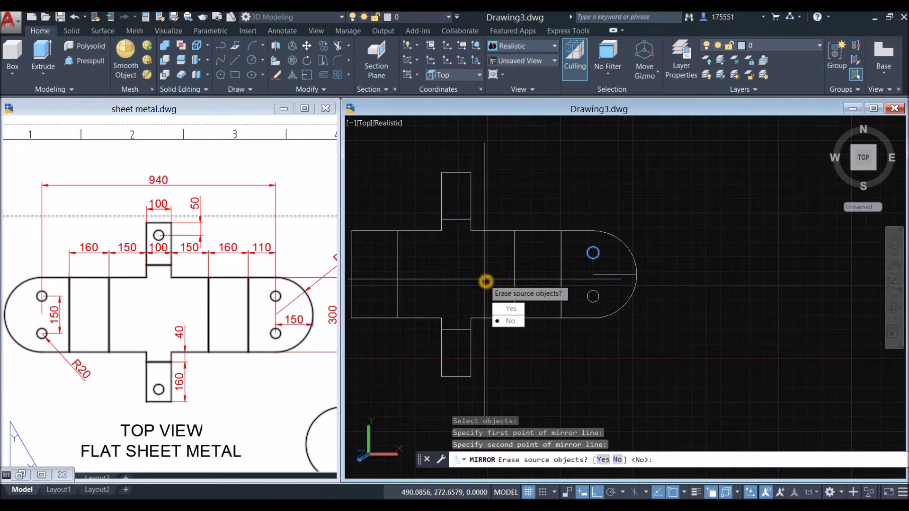
pyautogui.click(509, 322)
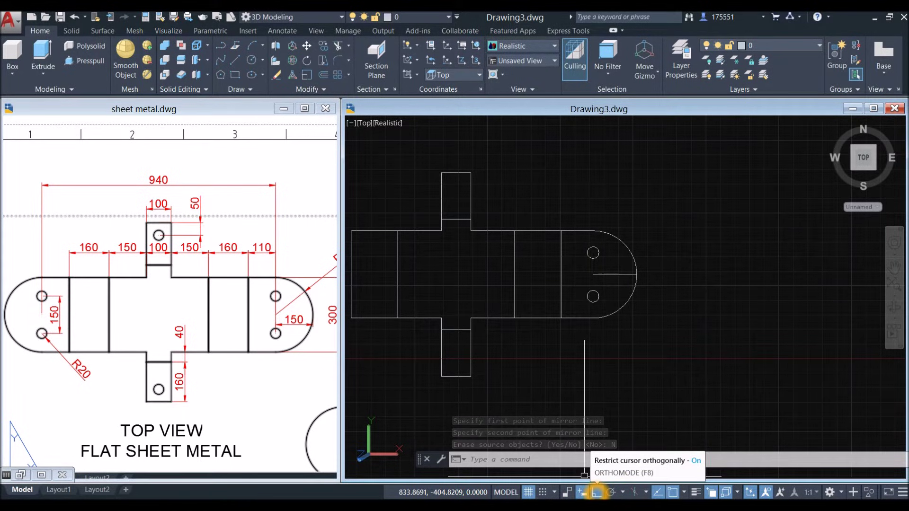
# Switch from ortho mode to polar tracking and erase the two construction lines inside the rounded end
pyautogui.click(611, 492)
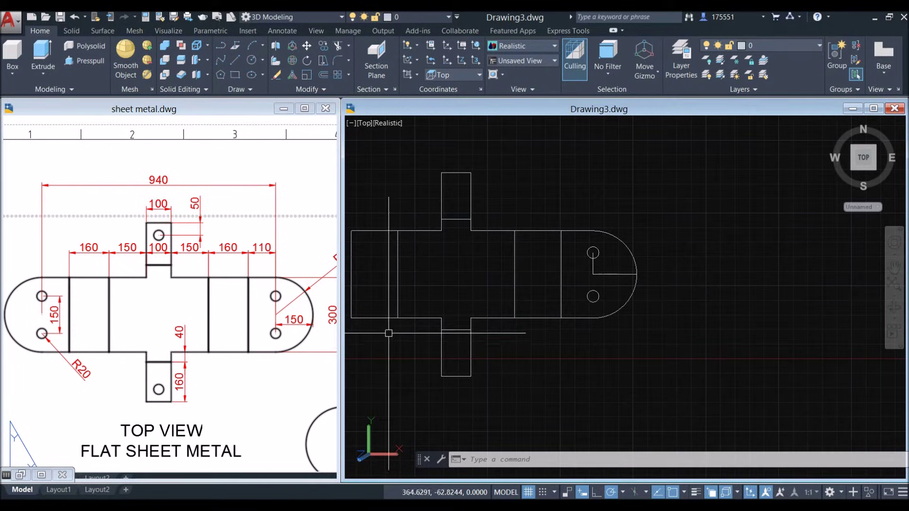
pyautogui.moveTo(468, 345)
pyautogui.mouseDown(button='middle')
pyautogui.moveTo(539, 345)
pyautogui.moveTo(527, 349)
pyautogui.mouseUp(button='middle')
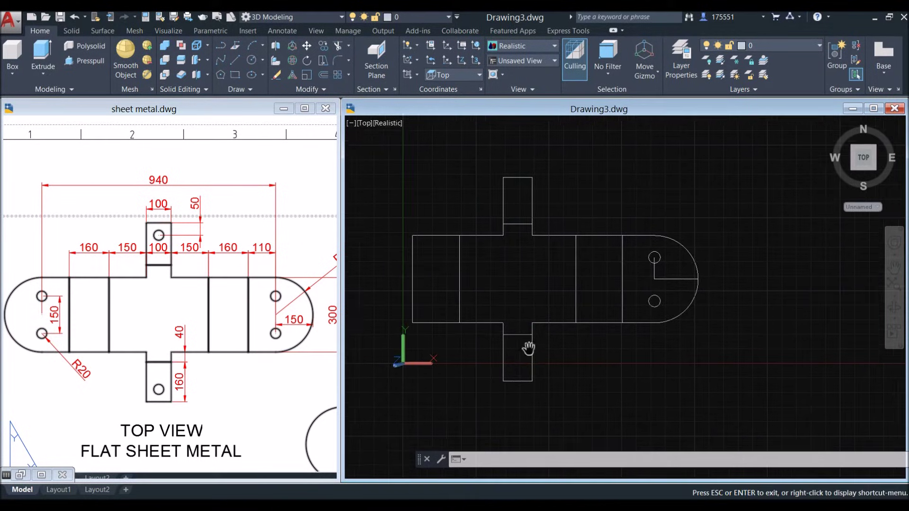
pyautogui.press('Escape')
pyautogui.click(682, 283)
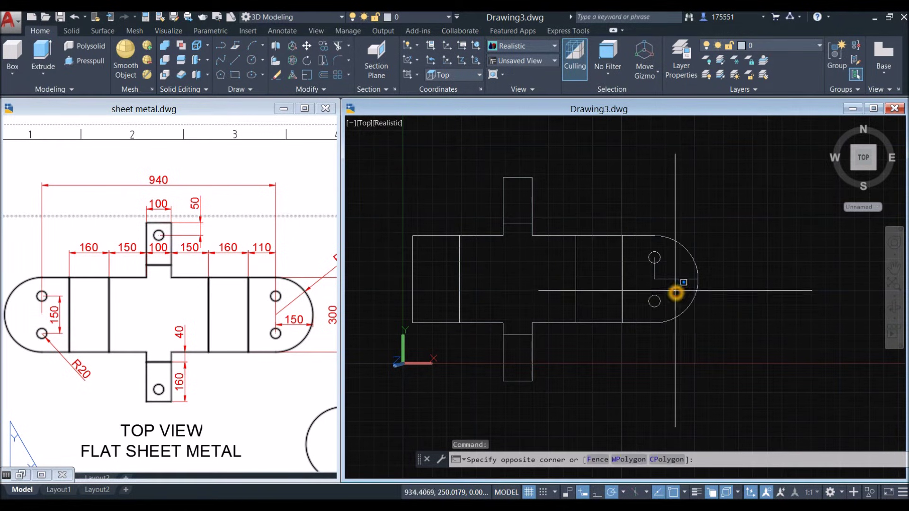
pyautogui.click(647, 261)
pyautogui.press('Delete')
# Mirror the rounded end profile with its two holes about the vertical axis through the upper tab's edge midpoint, keeping the original
pyautogui.moveTo(583, 284); pyautogui.dragTo(580, 286, button='middle')
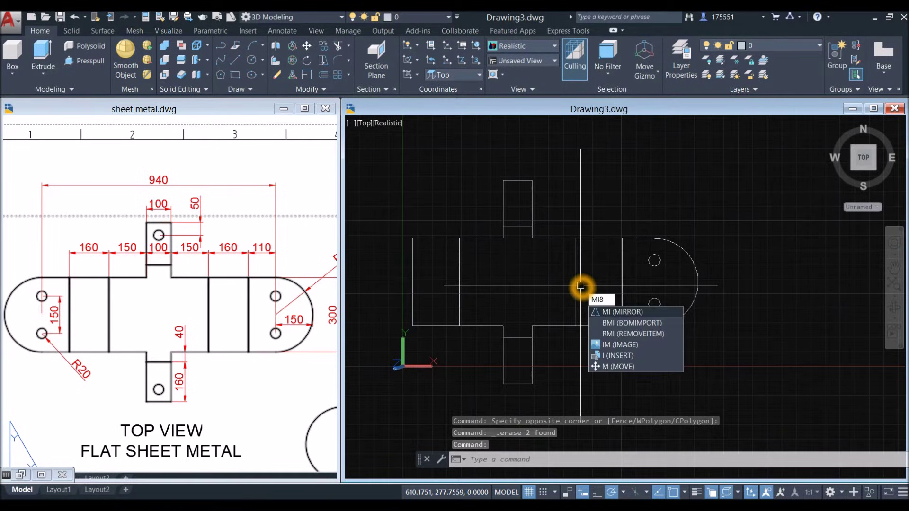
pyautogui.press('Return')
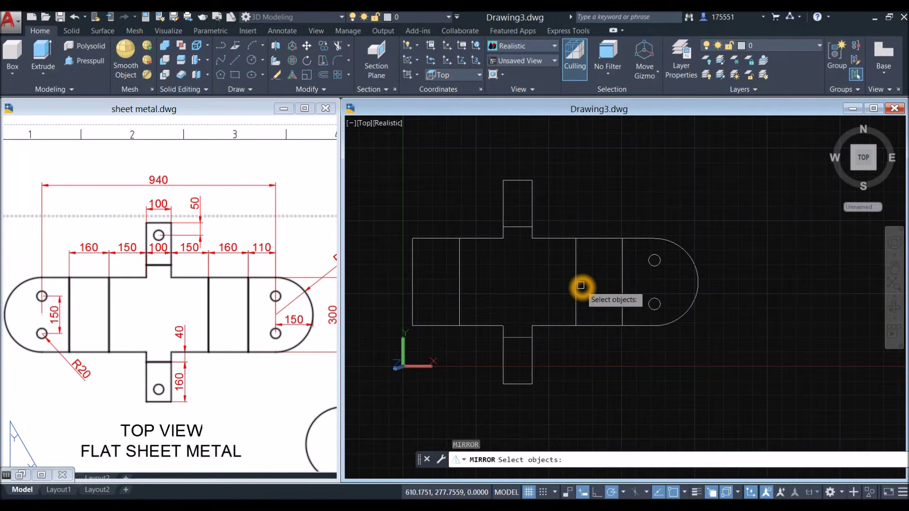
pyautogui.click(611, 213)
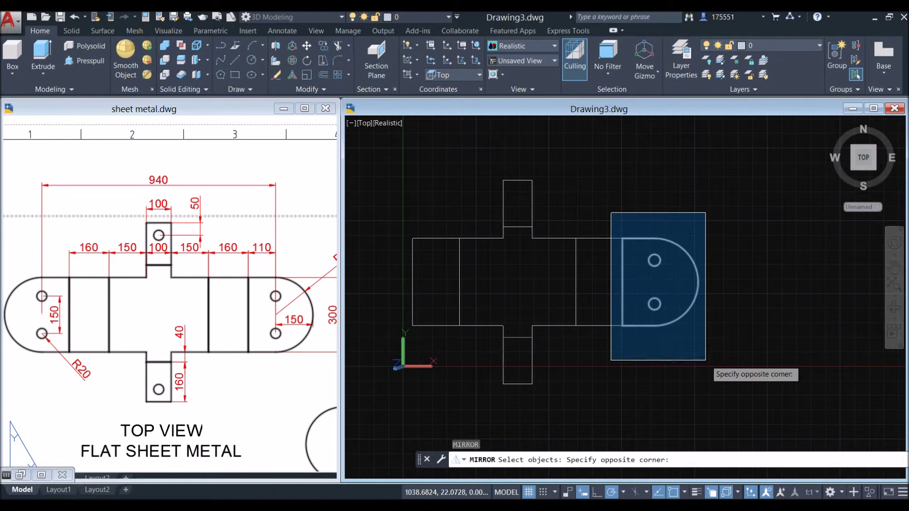
pyautogui.click(692, 332)
pyautogui.press('Return')
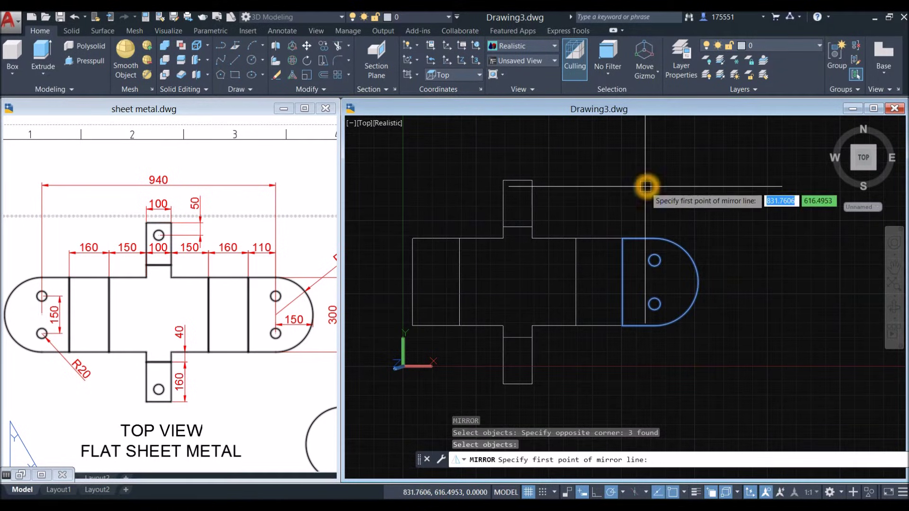
pyautogui.click(520, 181)
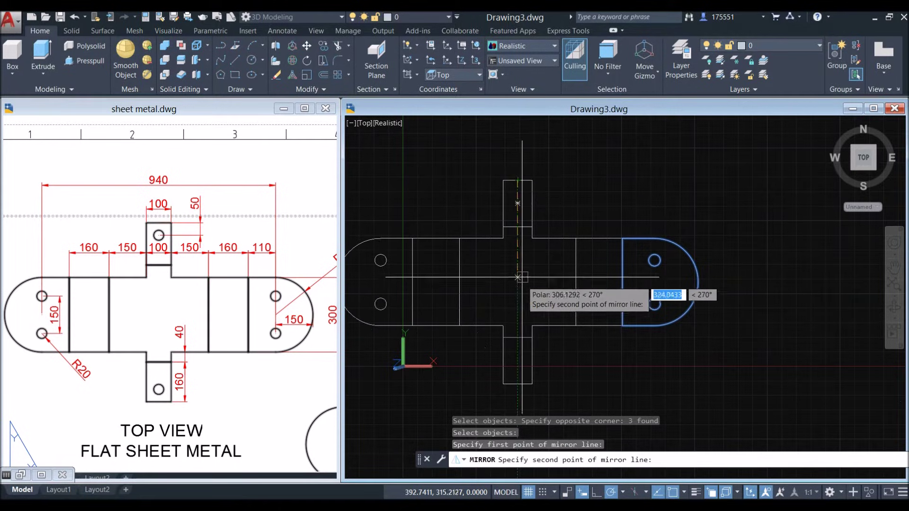
pyautogui.click(523, 285)
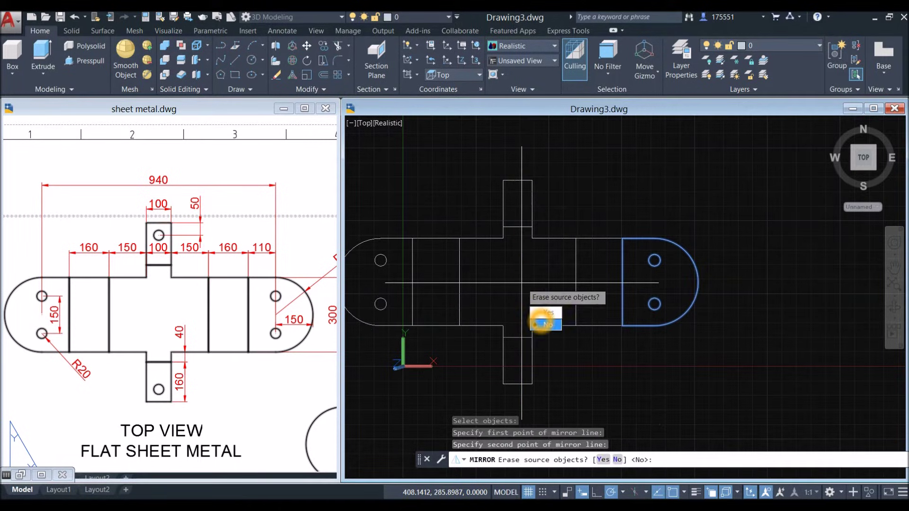
pyautogui.click(540, 324)
pyautogui.moveTo(518, 270); pyautogui.dragTo(530, 264, button='middle')
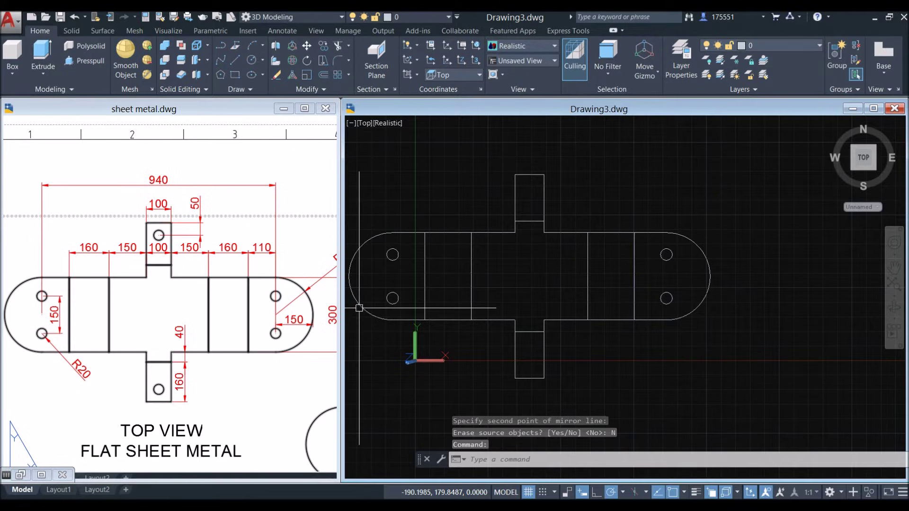
# Check the tab hole in the reference and draw a circle of radius 20 centred 50 below the midpoint of the upper tab's outer edge
pyautogui.click(161, 385)
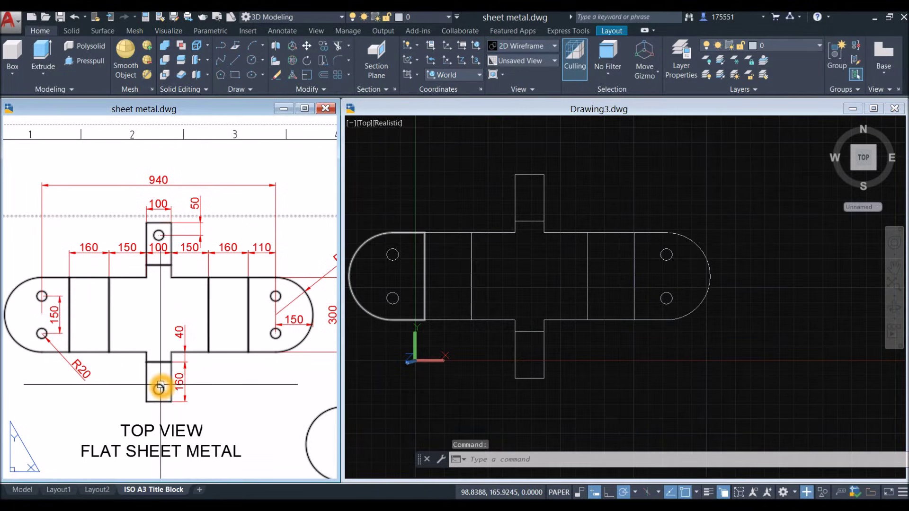
pyautogui.click(162, 240)
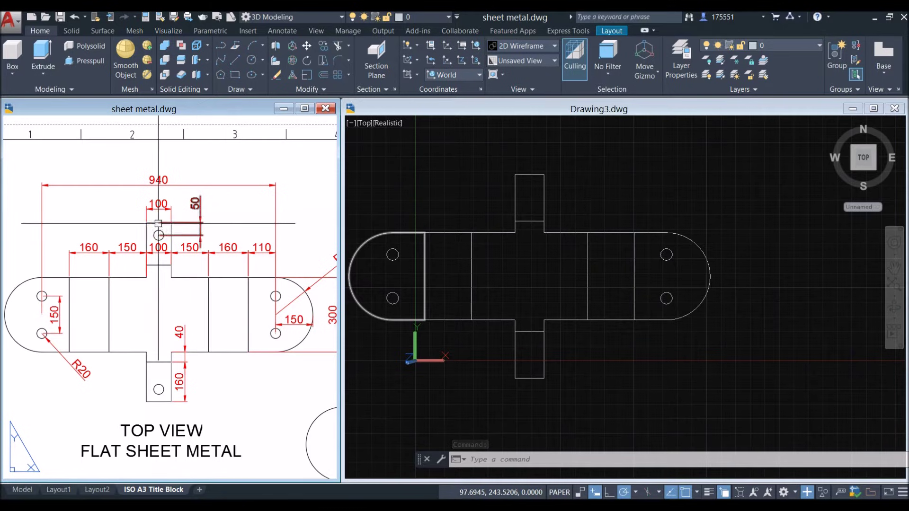
pyautogui.click(509, 149)
pyautogui.write('c')
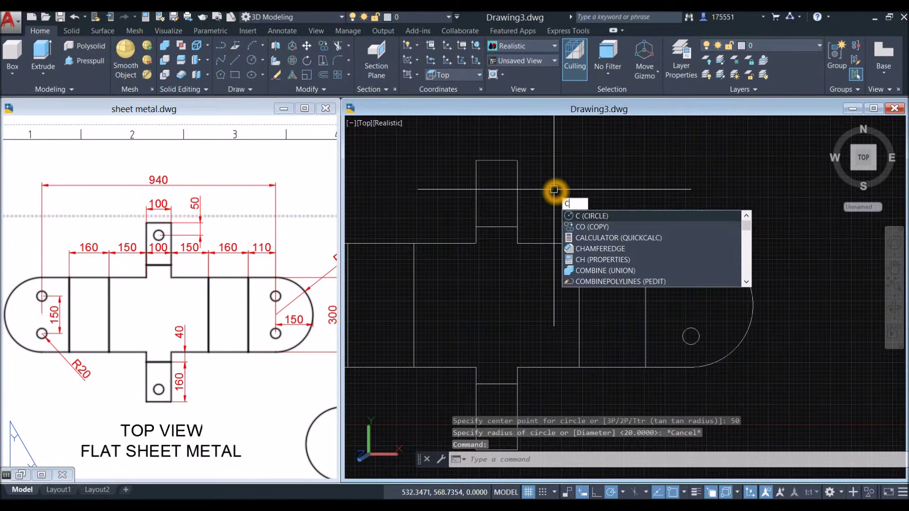
pyautogui.press('Return')
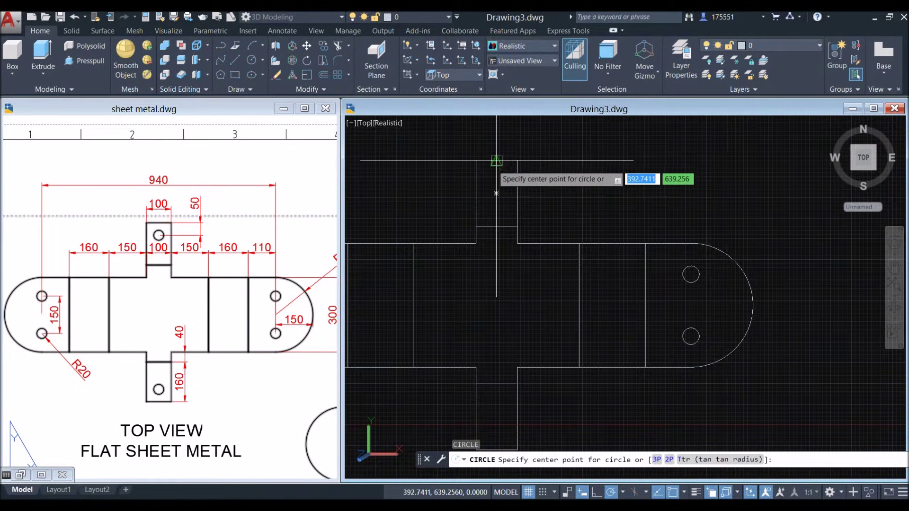
pyautogui.click(499, 212)
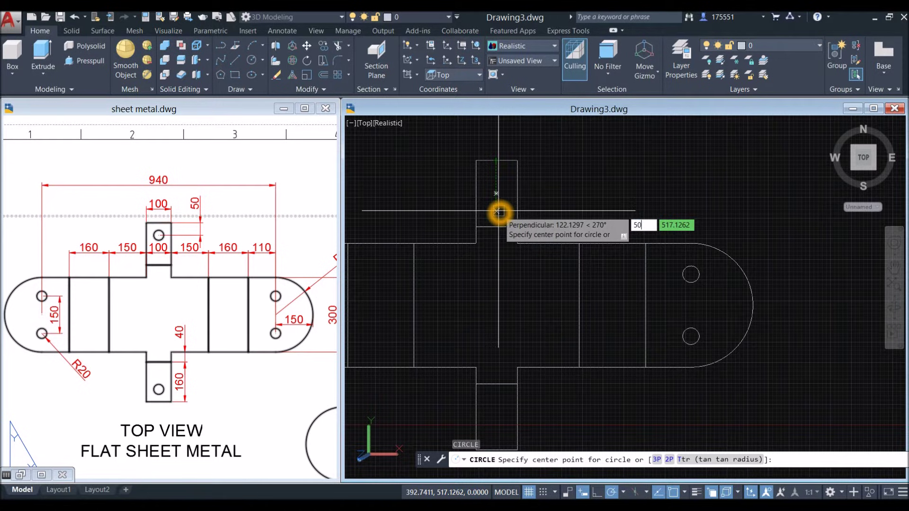
pyautogui.write('50')
pyautogui.press('Return')
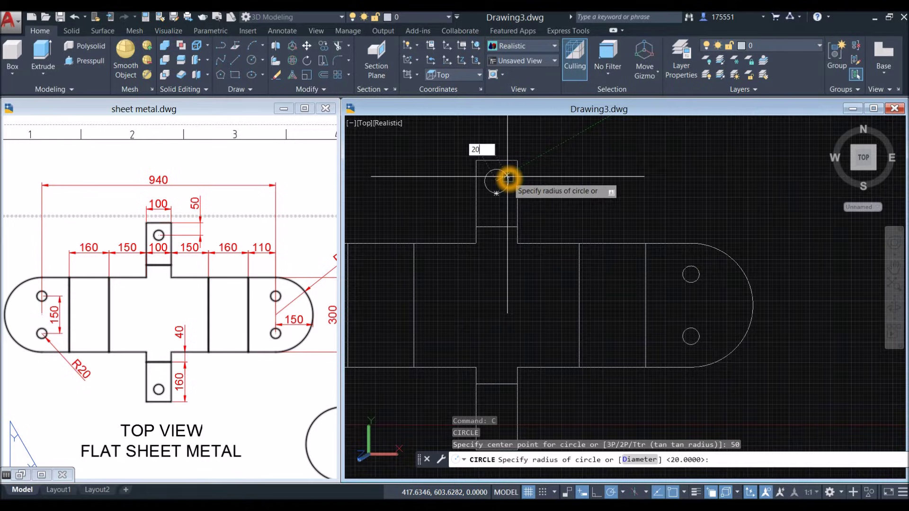
pyautogui.press('Return')
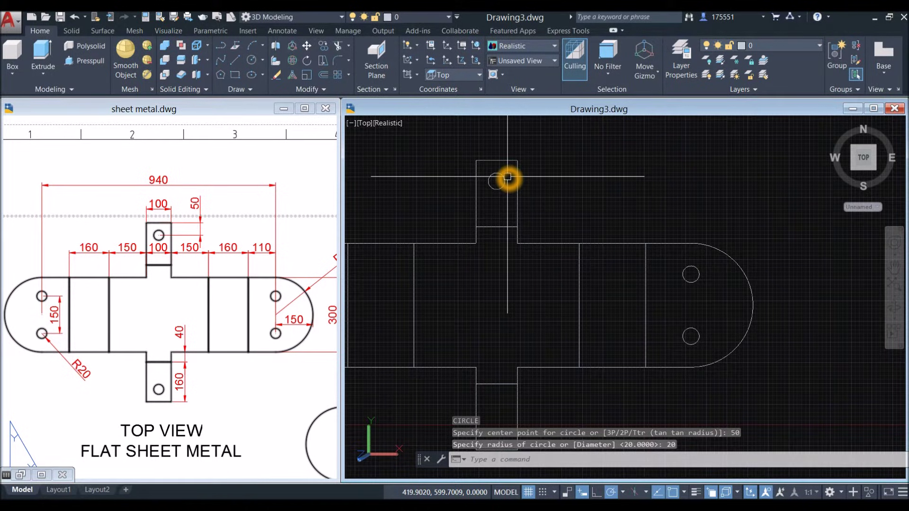
pyautogui.click(504, 179)
pyautogui.press('Escape')
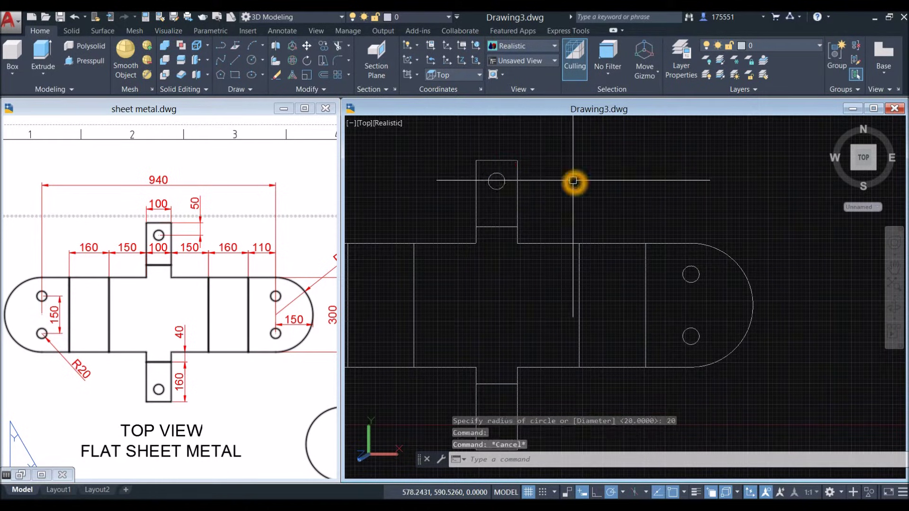
# Mirror the upper tab's hole about the part's horizontal centreline onto the lower tab, keeping the original
pyautogui.press('Return')
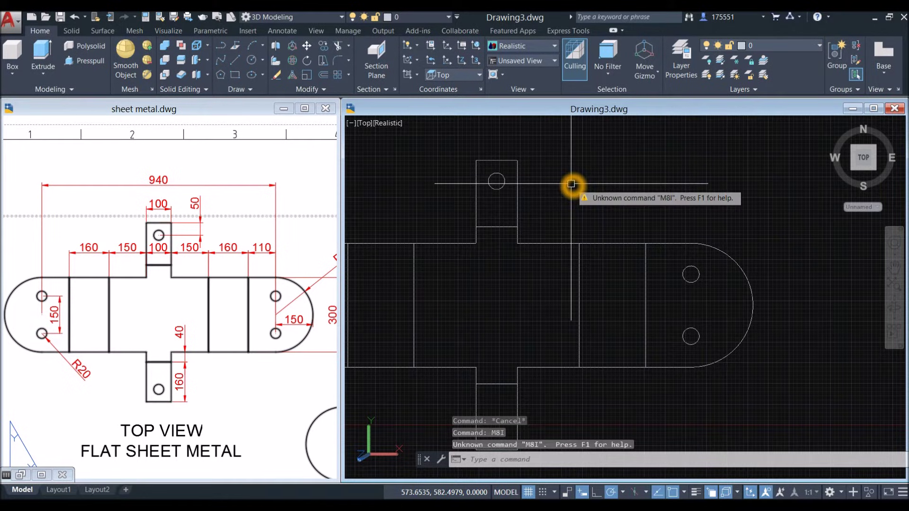
pyautogui.write('MIO')
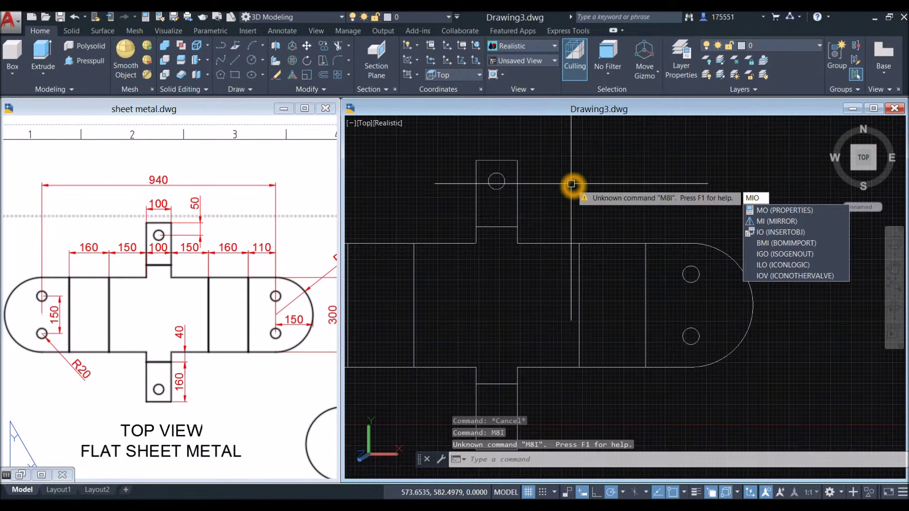
pyautogui.press('Return')
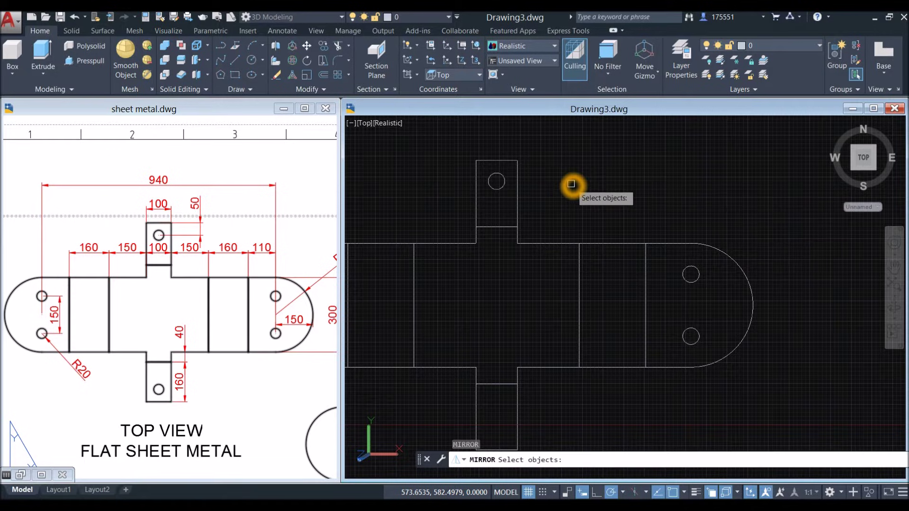
pyautogui.click(506, 188)
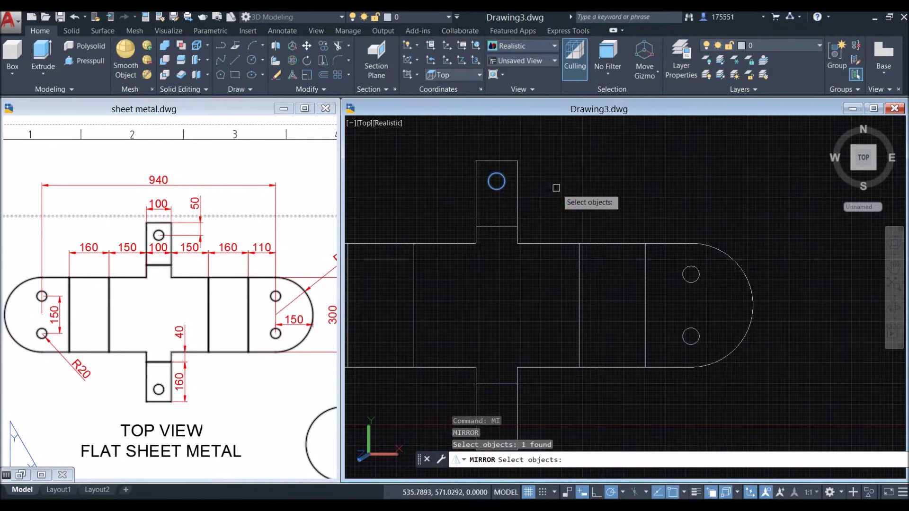
pyautogui.press('Return')
pyautogui.scroll(-2, 557, 188)
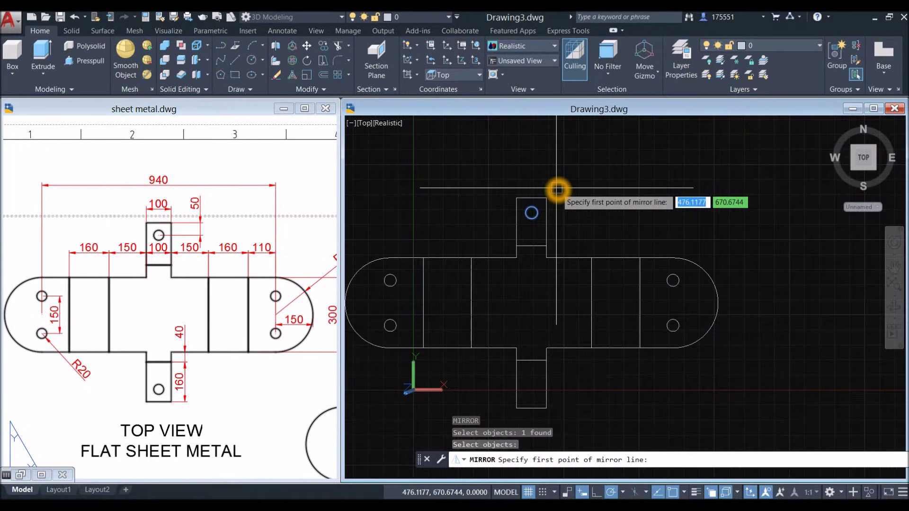
pyautogui.click(461, 306)
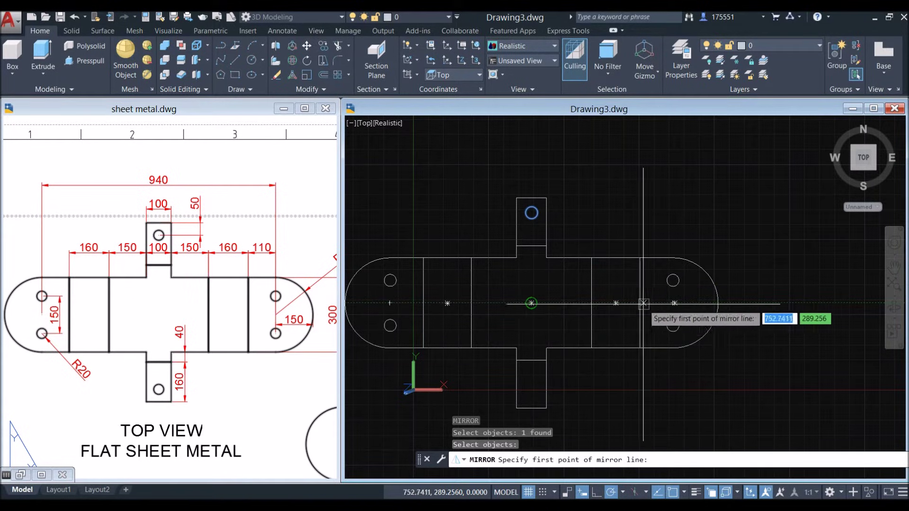
pyautogui.click(715, 301)
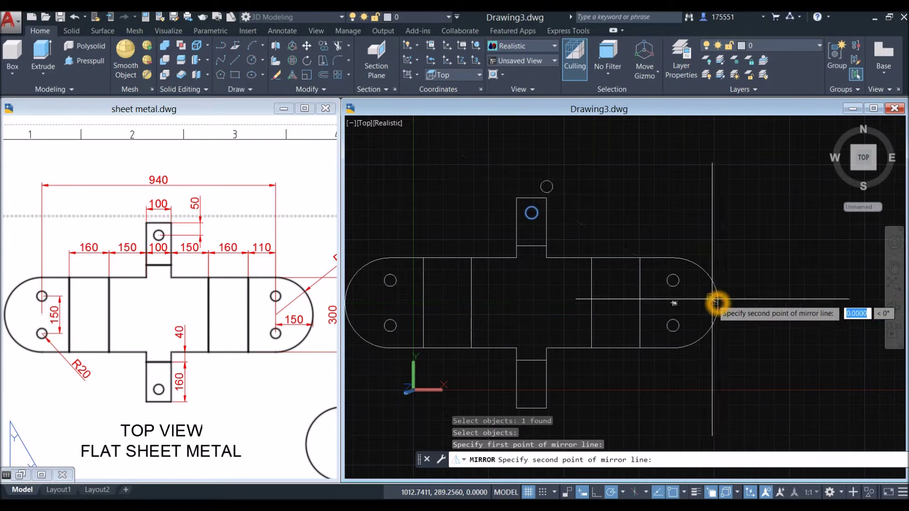
pyautogui.click(810, 305)
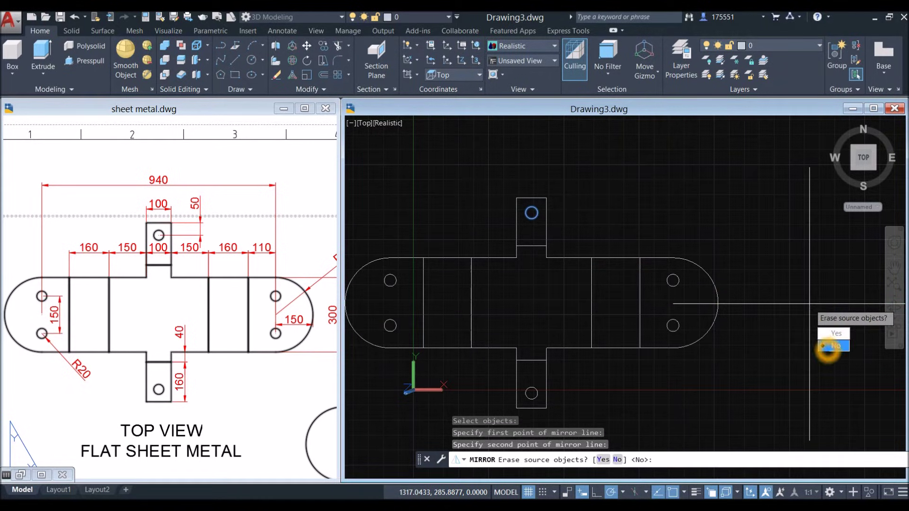
pyautogui.click(833, 346)
pyautogui.scroll(-4, 622, 266)
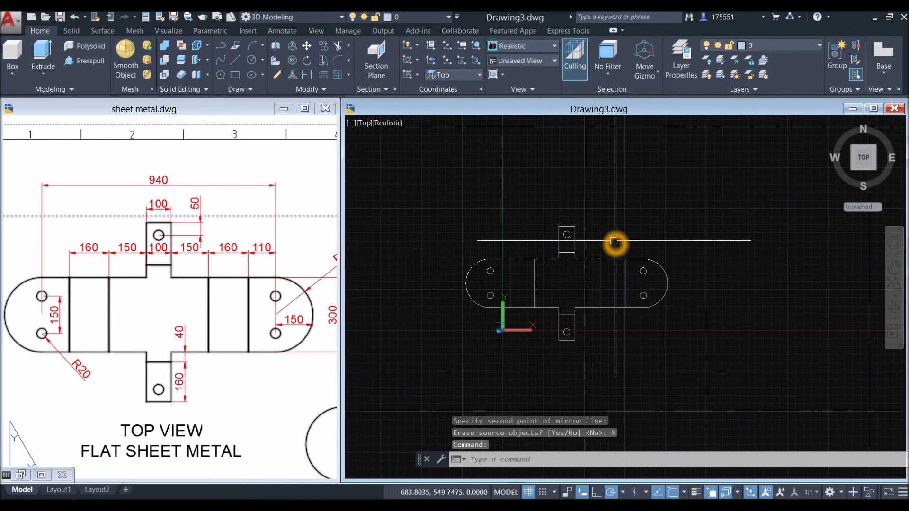
# Set Drawing3.dwg to the SW Isometric view and check the sheet thickness dimension in sheet metal.dwg
pyautogui.click(242, 368)
pyautogui.scroll(-3, 242, 358)
pyautogui.moveTo(241, 358); pyautogui.dragTo(145, 297, button='middle')
pyautogui.scroll(-3, 211, 295)
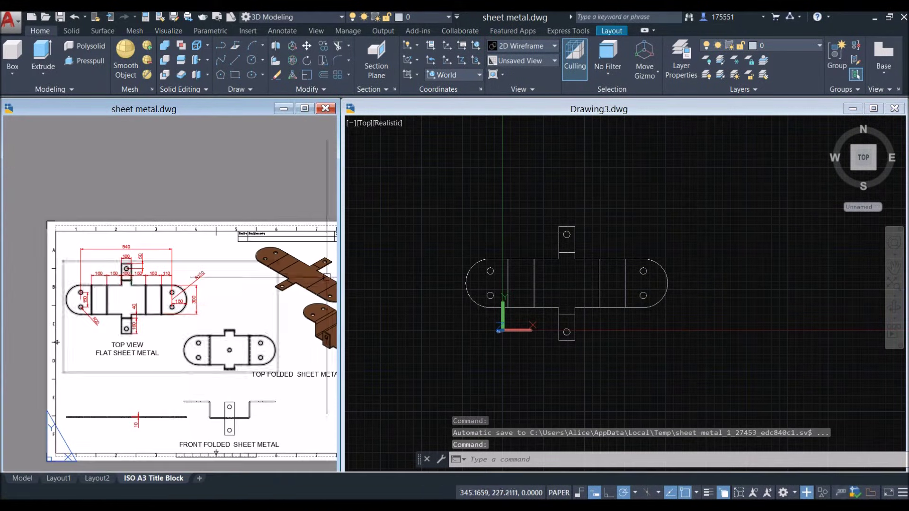
pyautogui.click(480, 190)
pyautogui.click(365, 122)
pyautogui.click(402, 218)
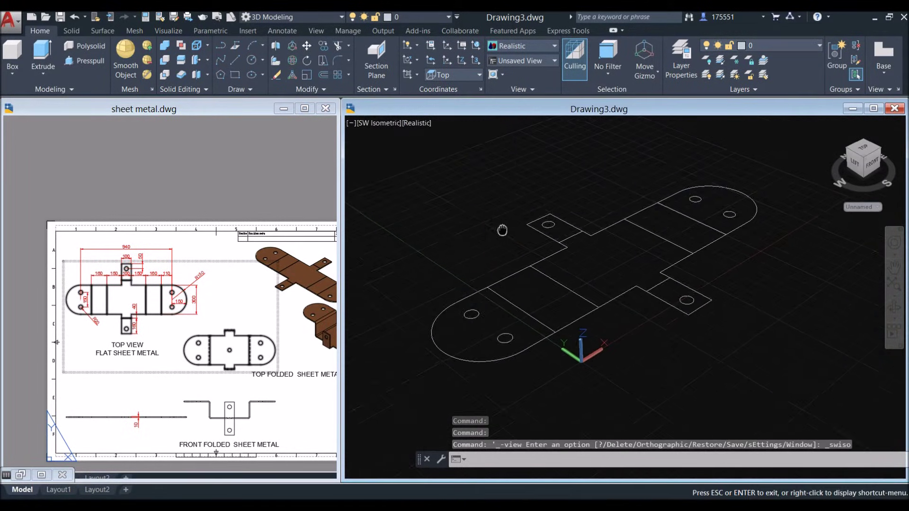
pyautogui.click(197, 308)
pyautogui.moveTo(197, 308); pyautogui.dragTo(158, 296, button='middle')
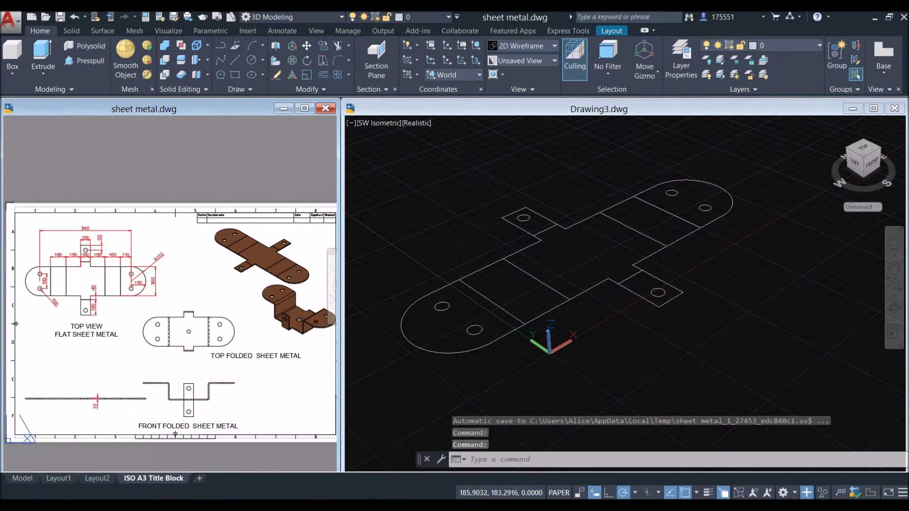
pyautogui.scroll(4, 110, 410)
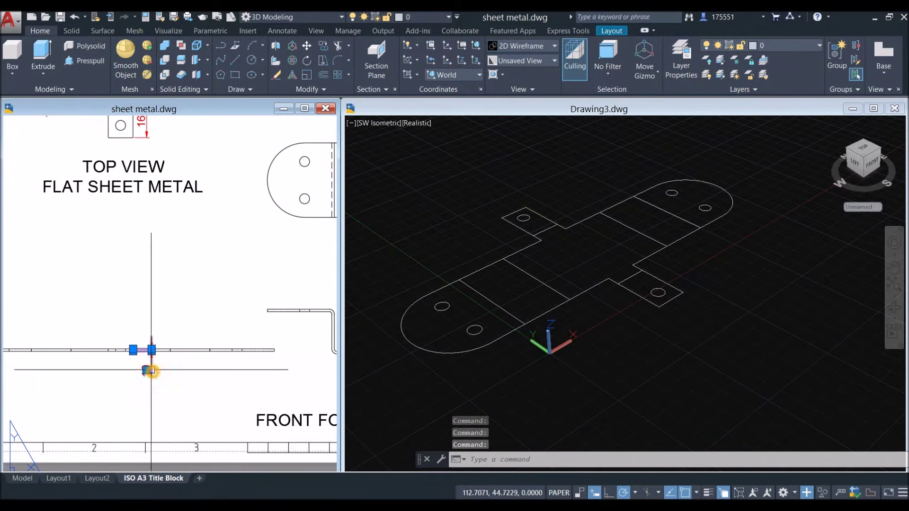
pyautogui.click(451, 237)
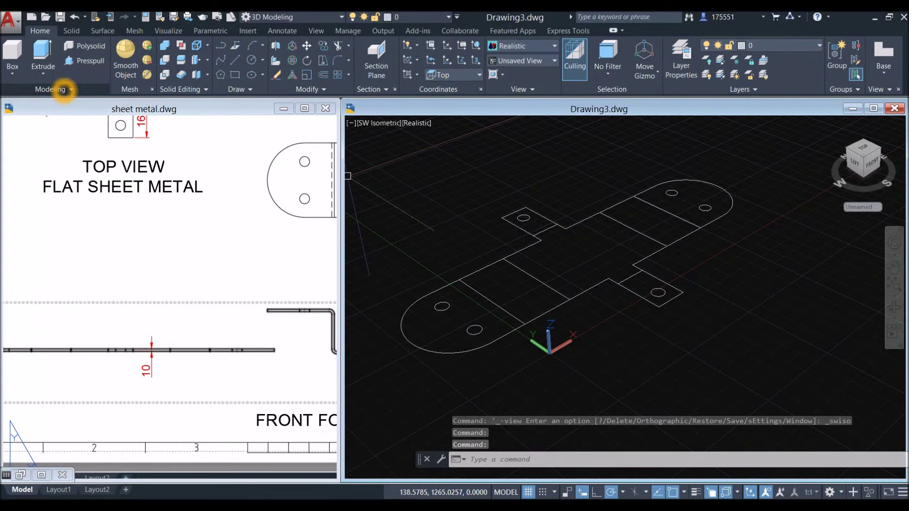
# Extrude all the closed profiles and hole circles to a height of 10 and set the visual style to X-Ray
pyautogui.click(41, 51)
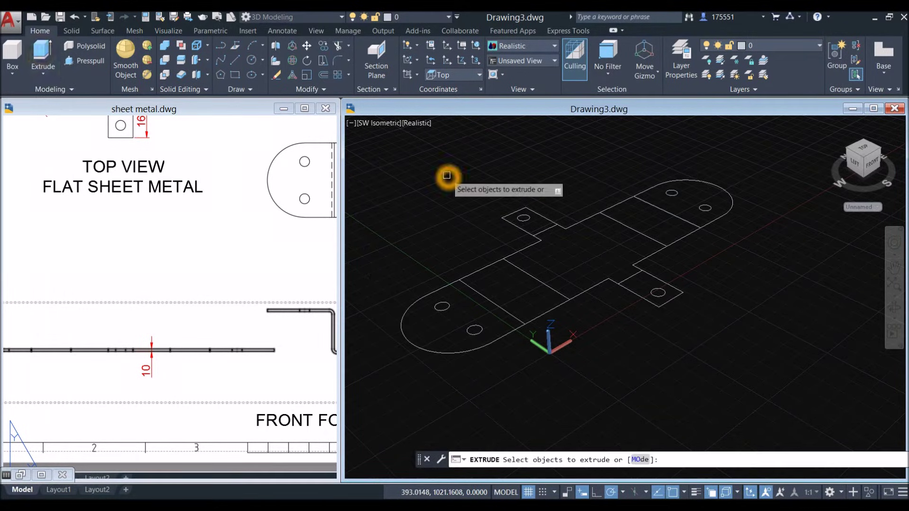
pyautogui.scroll(-1, 447, 175)
pyautogui.click(403, 157)
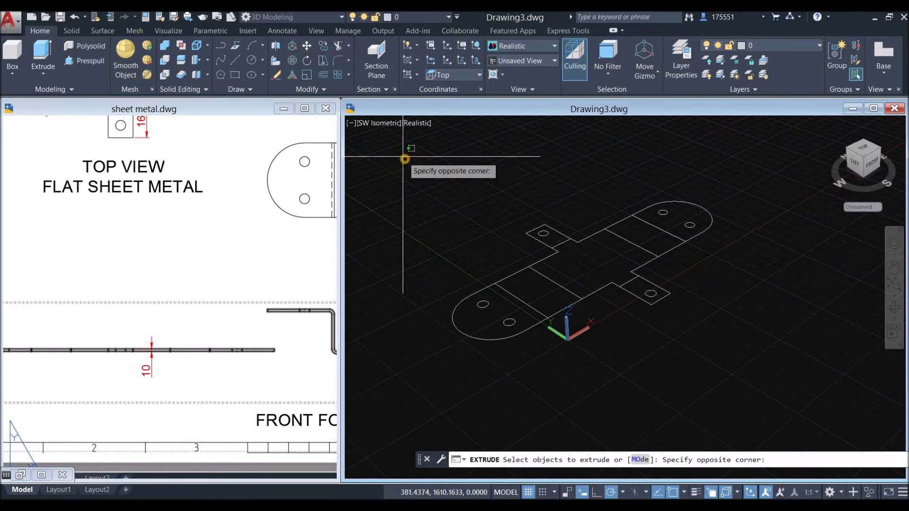
pyautogui.click(726, 379)
pyautogui.rightClick(724, 169)
pyautogui.click(745, 174)
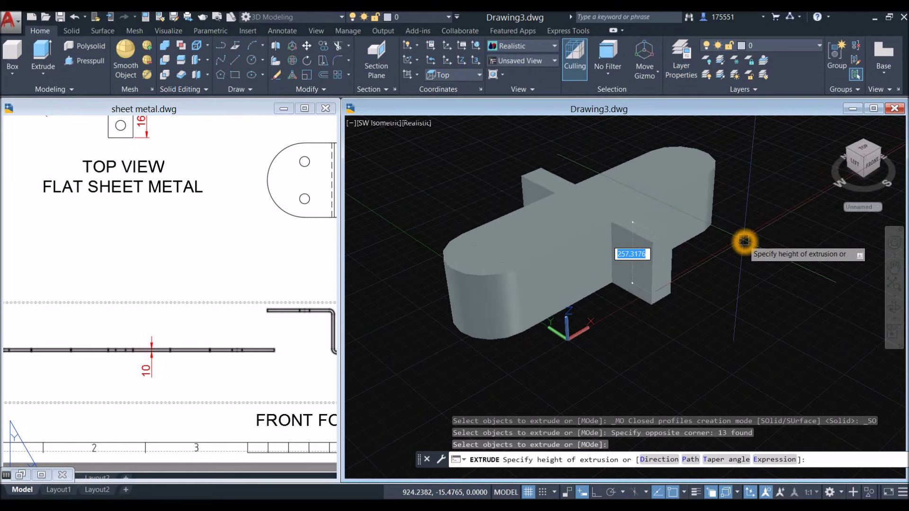
pyautogui.moveTo(731, 258); pyautogui.dragTo(619, 247, button='middle')
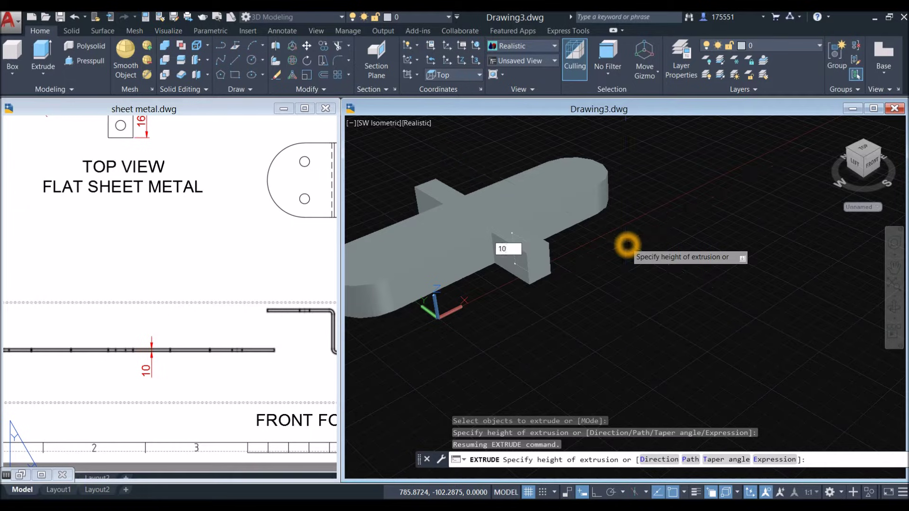
pyautogui.press('Return')
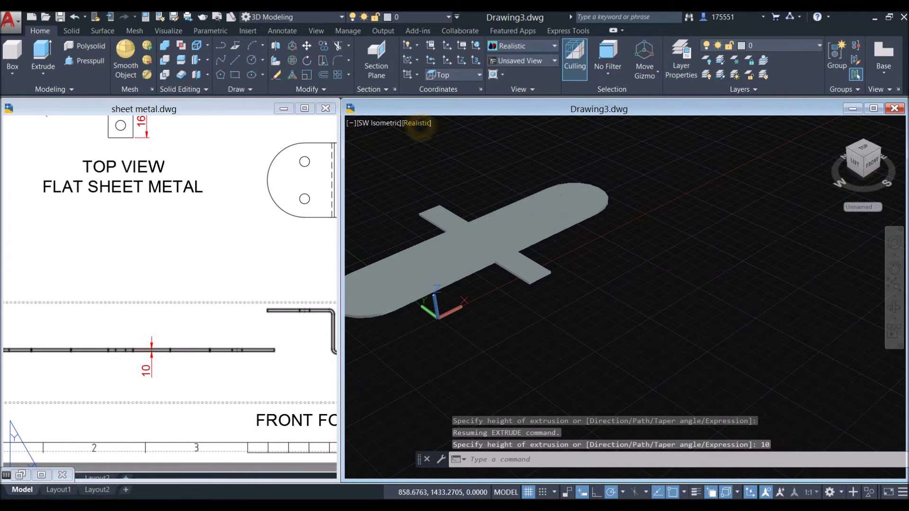
pyautogui.click(419, 124)
pyautogui.click(442, 251)
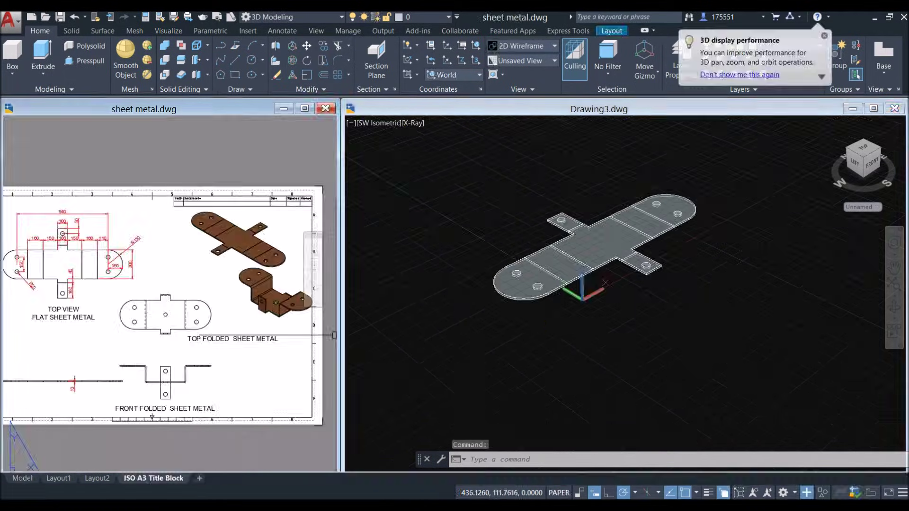
# Subtract the two hole cylinders from the rounded end plate at the part's left end in Drawing3.dwg
pyautogui.click(492, 322)
pyautogui.scroll(3, 629, 283)
pyautogui.moveTo(527, 275); pyautogui.dragTo(523, 301, button='middle')
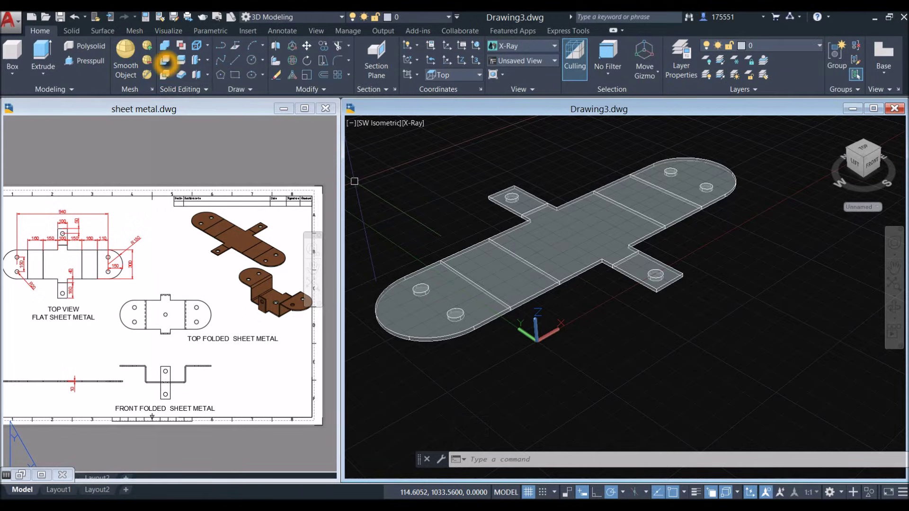
pyautogui.click(165, 61)
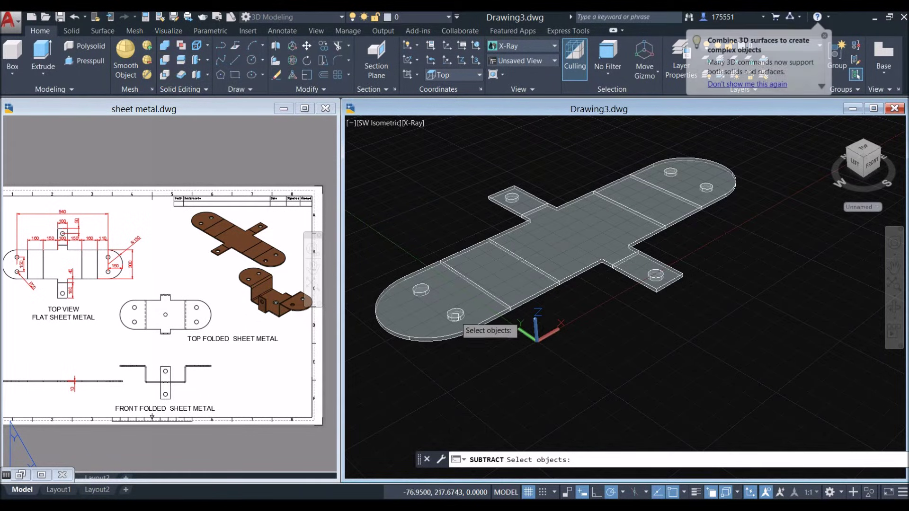
pyautogui.click(468, 311)
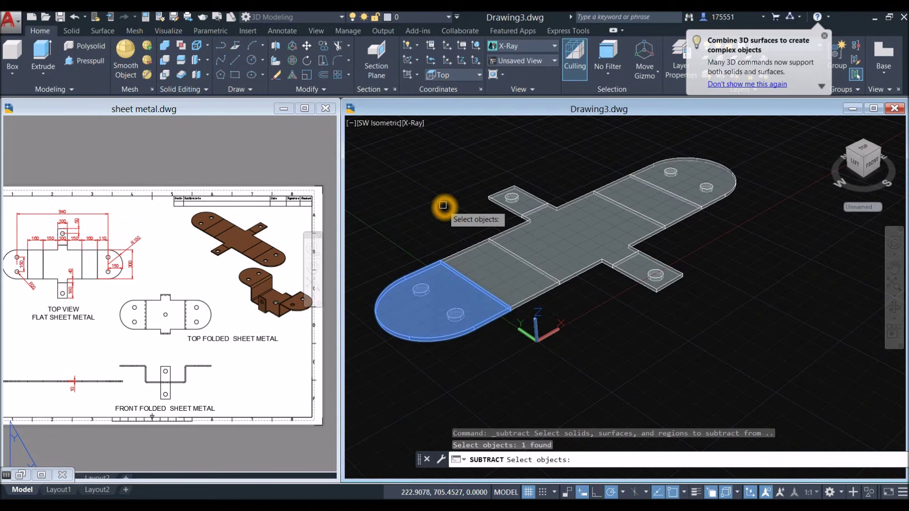
pyautogui.press('Return')
pyautogui.scroll(3, 416, 290)
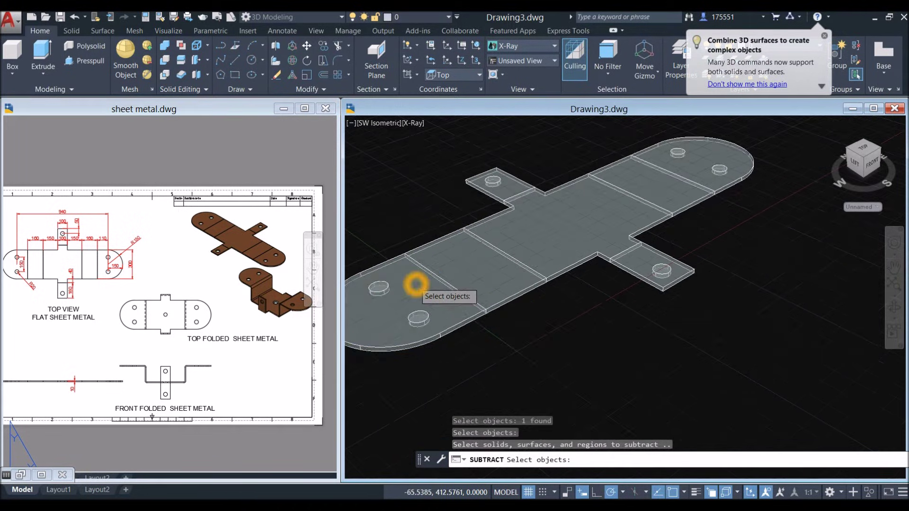
pyautogui.moveTo(407, 288); pyautogui.dragTo(532, 268, button='middle')
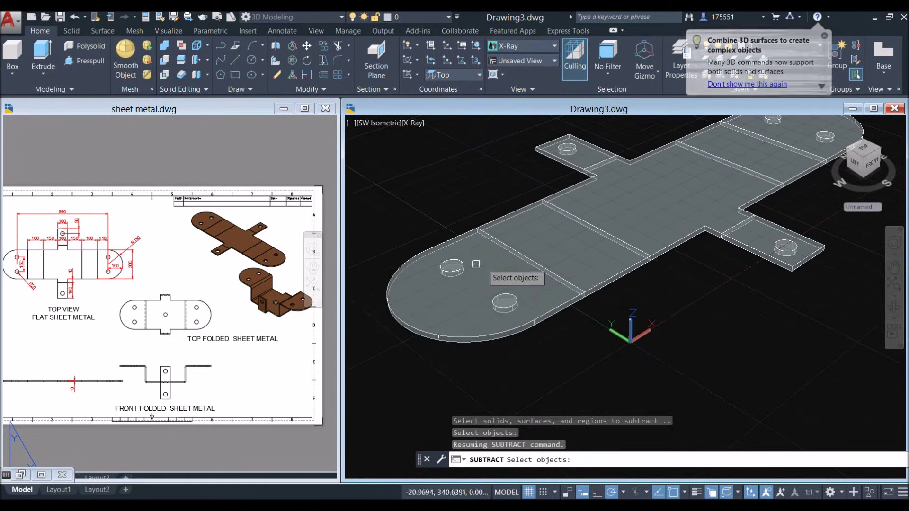
pyautogui.click(448, 266)
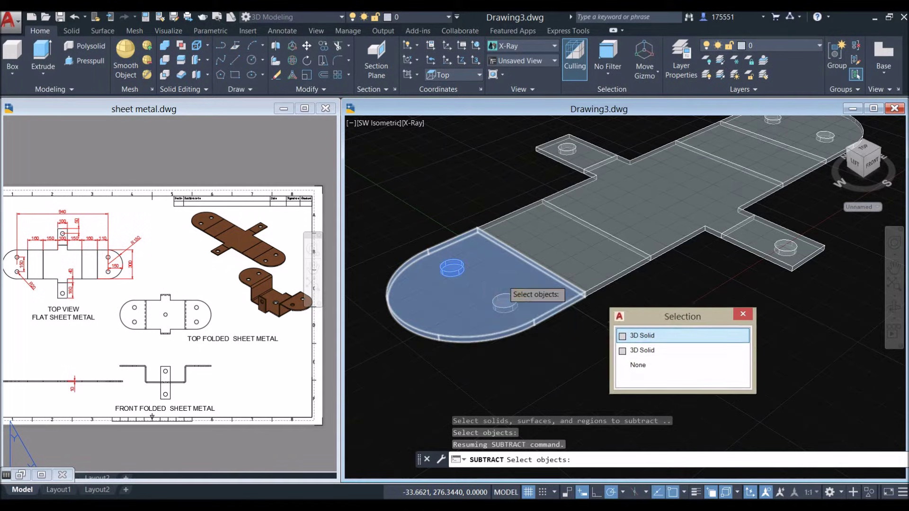
pyautogui.click(505, 302)
pyautogui.press('Return')
# Turn off selection cycling and set the visual style to Shaded with edges
pyautogui.scroll(-2, 404, 184)
pyautogui.moveTo(404, 183); pyautogui.dragTo(404, 233, button='middle')
pyautogui.scroll(-1, 402, 226)
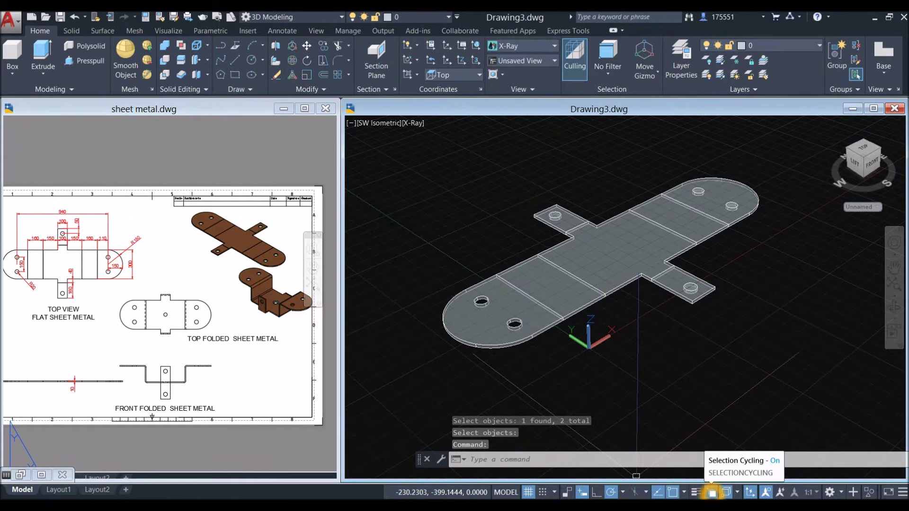
pyautogui.click(711, 493)
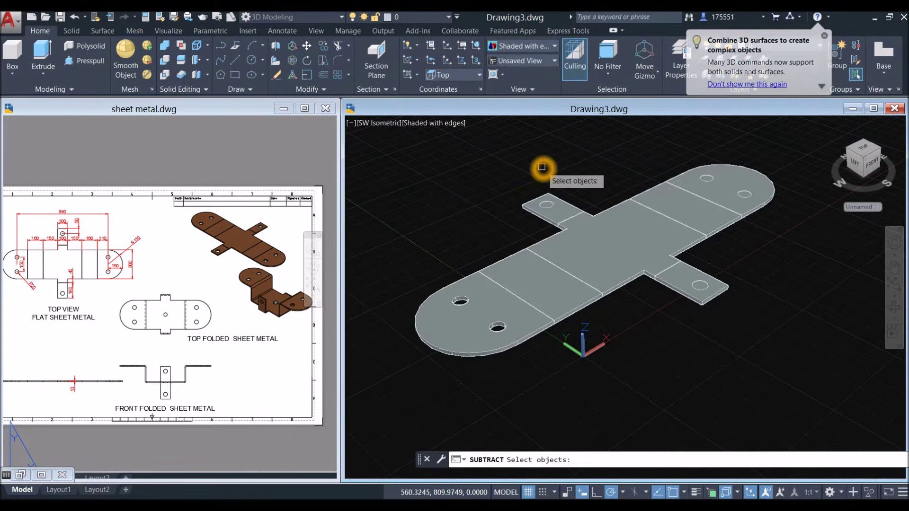
# Subtract the hole cylinder from the upper tab of the sheet metal part
pyautogui.click(566, 205)
pyautogui.press('Return')
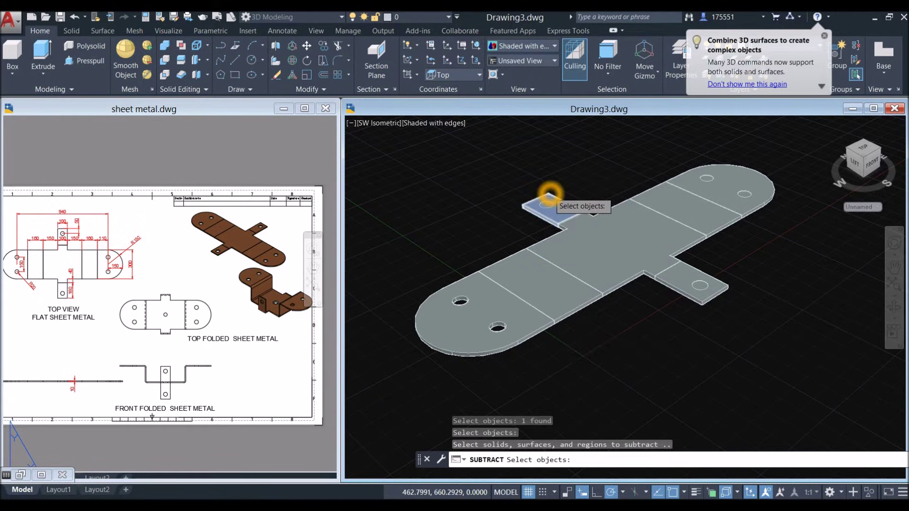
pyautogui.scroll(2, 547, 191)
pyautogui.click(520, 174)
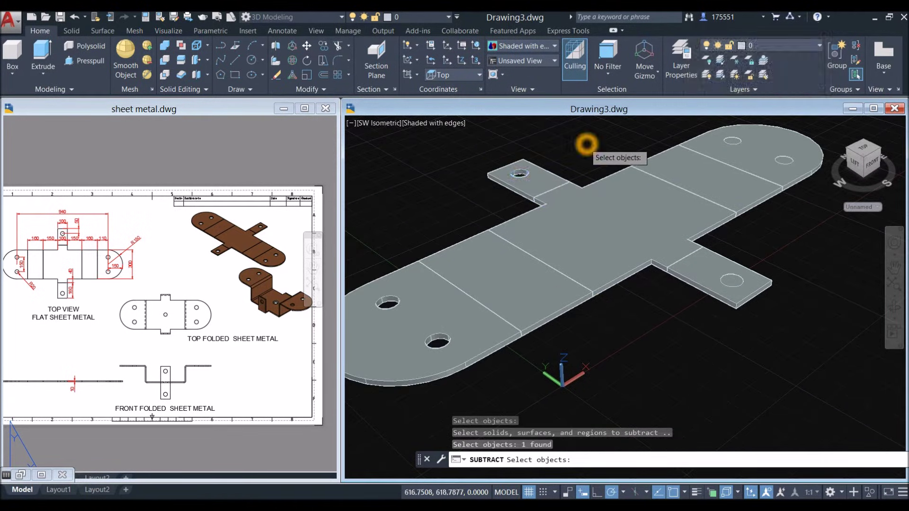
pyautogui.press('Return')
# Repeat the Subtract command to cut the hole cylinder out of the lower tab
pyautogui.rightClick(587, 144)
pyautogui.click(608, 148)
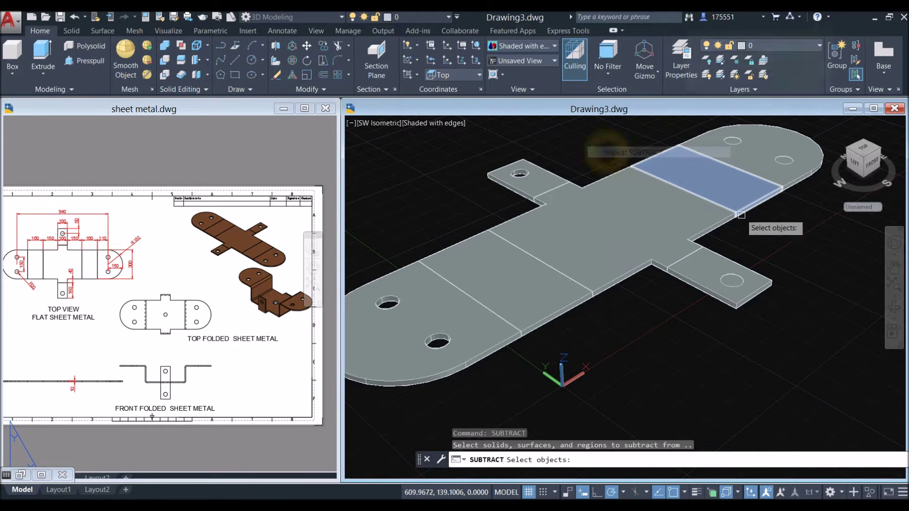
pyautogui.click(720, 253)
pyautogui.press('Return')
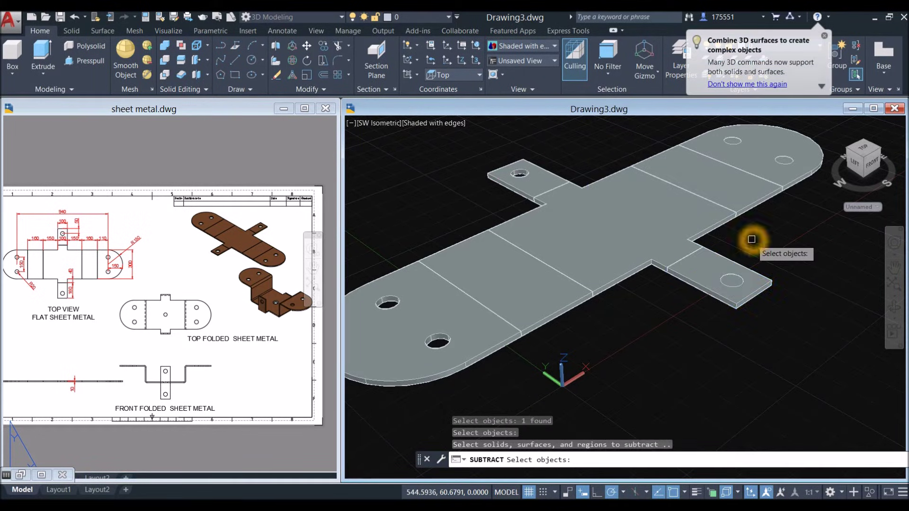
pyautogui.click(731, 278)
pyautogui.press('Return')
# Subtract the two hole cylinders from the rounded end plate at the part's right end
pyautogui.keyDown('shift'); pyautogui.moveTo(753, 239); pyautogui.dragTo(681, 176, button='middle'); pyautogui.keyUp('shift')
pyautogui.rightClick(690, 161)
pyautogui.click(713, 166)
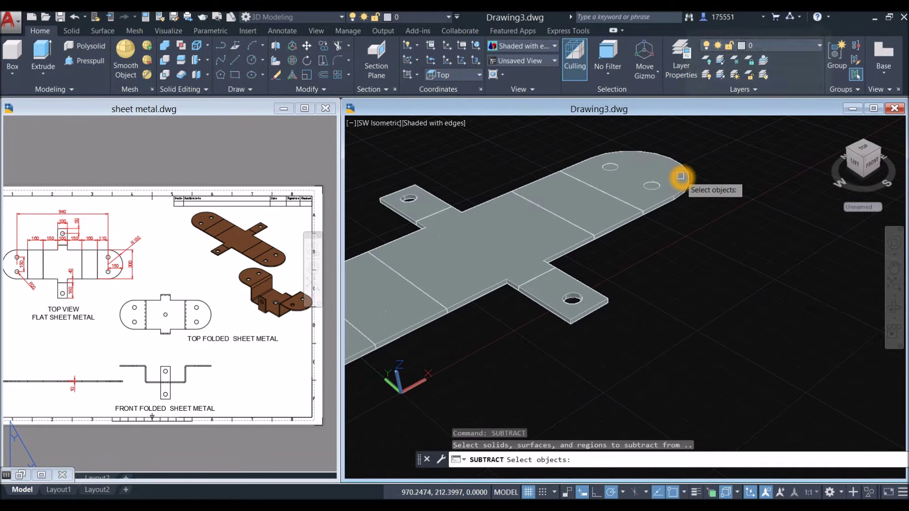
pyautogui.click(682, 178)
pyautogui.rightClick(708, 163)
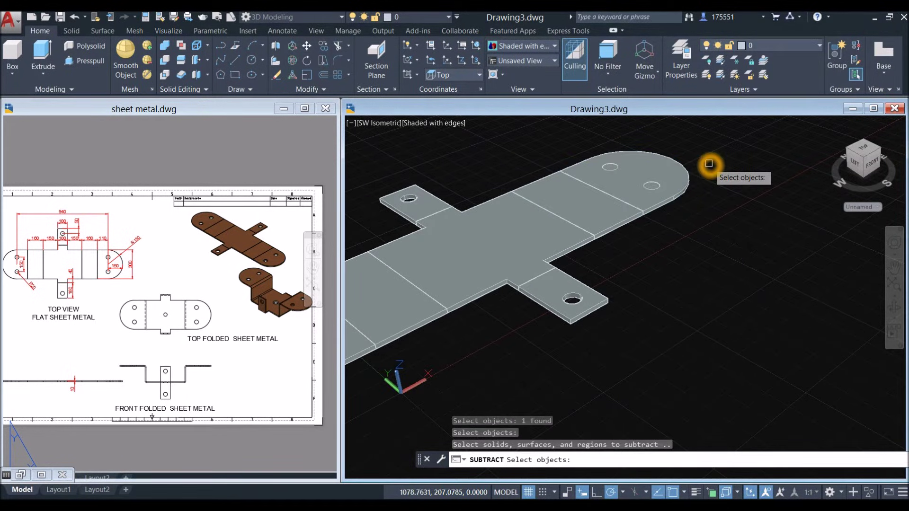
pyautogui.scroll(2, 609, 165)
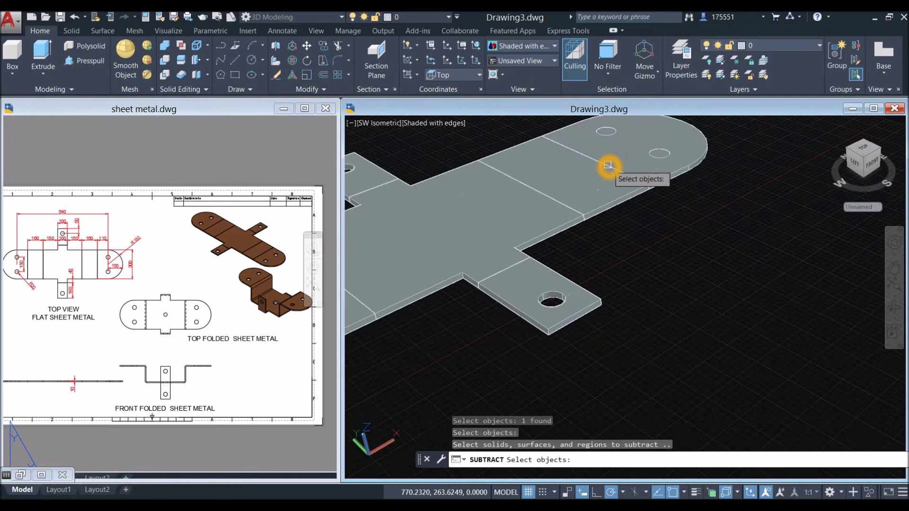
pyautogui.click(606, 132)
pyautogui.click(662, 152)
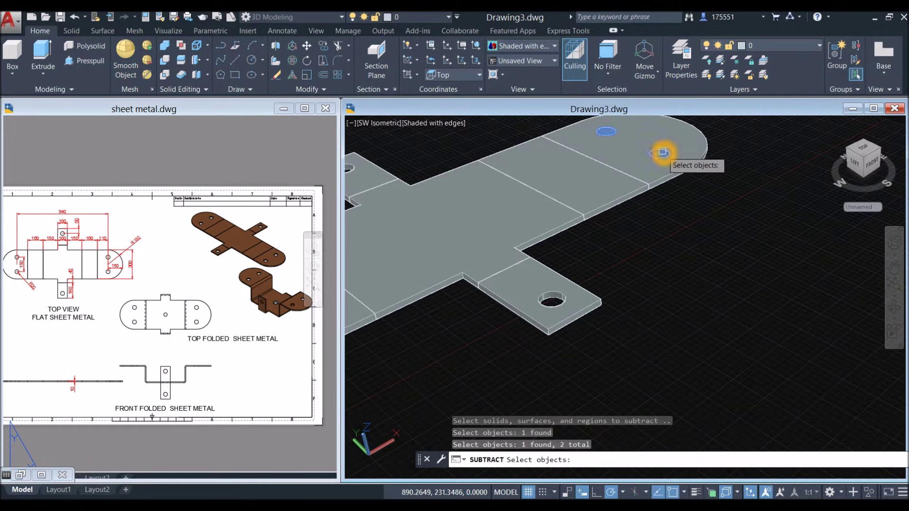
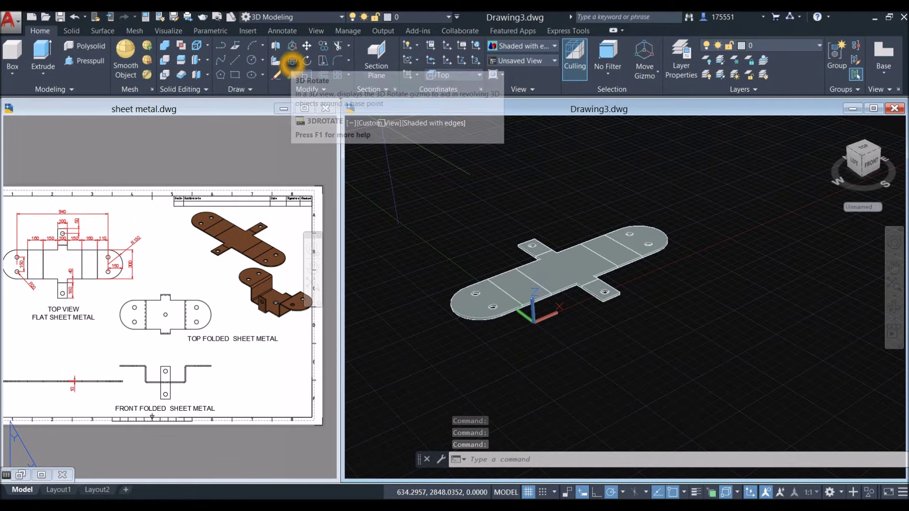
# 3D Rotate the left connecting plate and its rounded end plate about the fold edge at the base plate until they stand vertical
pyautogui.click(292, 60)
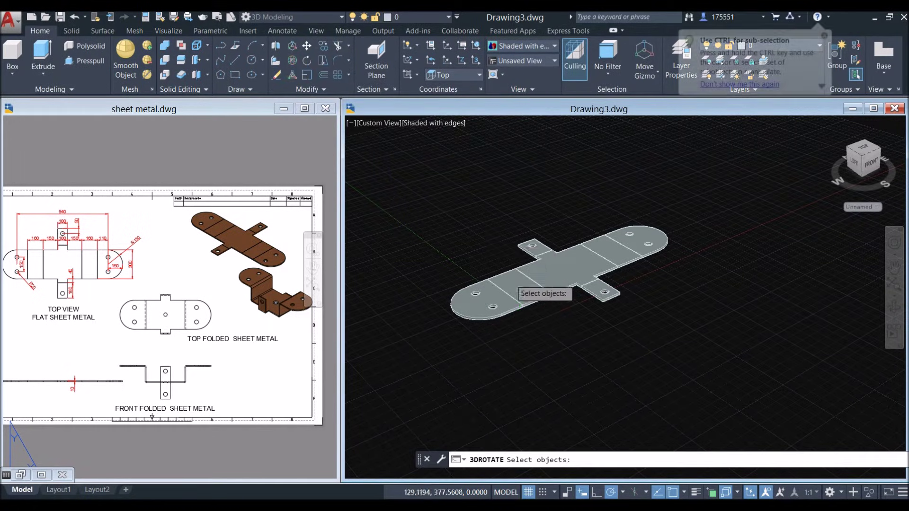
pyautogui.scroll(2, 516, 291)
pyautogui.click(474, 290)
pyautogui.click(443, 293)
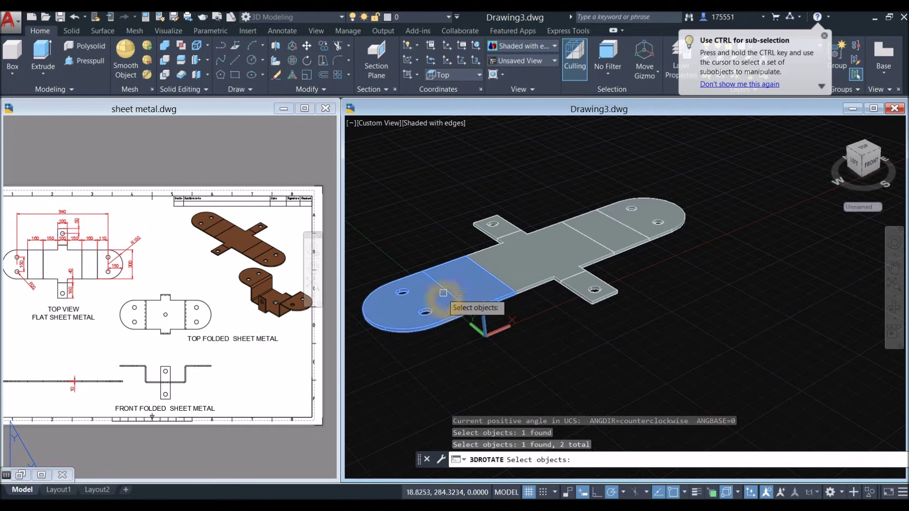
pyautogui.rightClick(465, 237)
pyautogui.moveTo(465, 239); pyautogui.dragTo(611, 281, button='middle')
pyautogui.scroll(6, 545, 256)
pyautogui.scroll(-1, 605, 271)
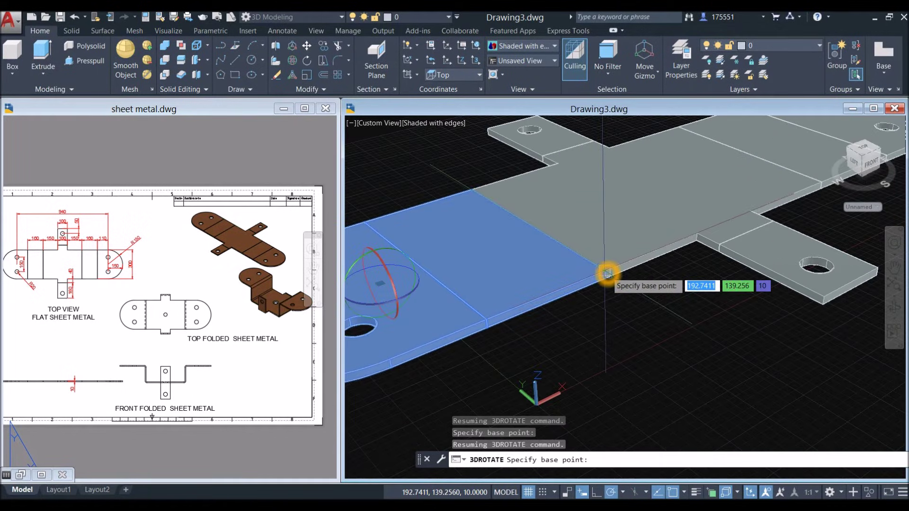
pyautogui.click(607, 273)
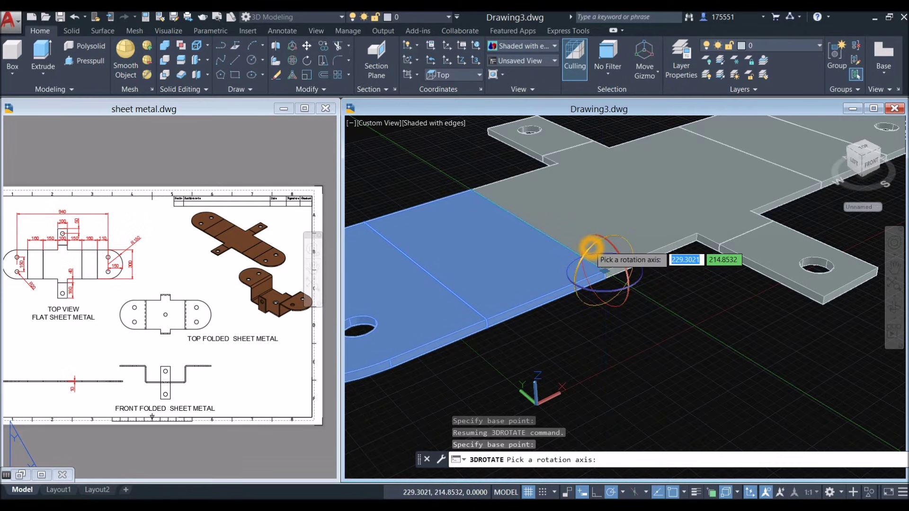
pyautogui.click(590, 246)
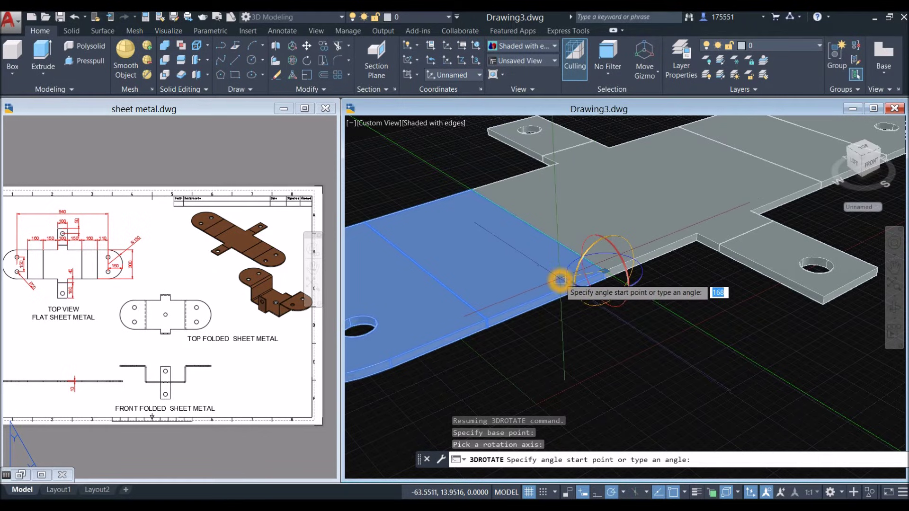
pyautogui.scroll(-2, 559, 280)
pyautogui.moveTo(555, 284); pyautogui.dragTo(617, 249, button='middle')
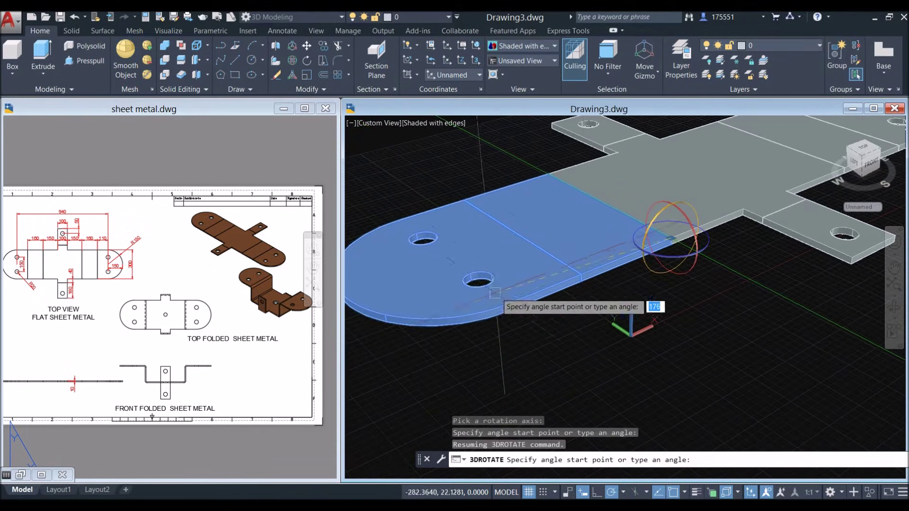
pyautogui.click(391, 353)
pyautogui.moveTo(588, 194); pyautogui.dragTo(511, 284, button='middle')
pyautogui.click(600, 156)
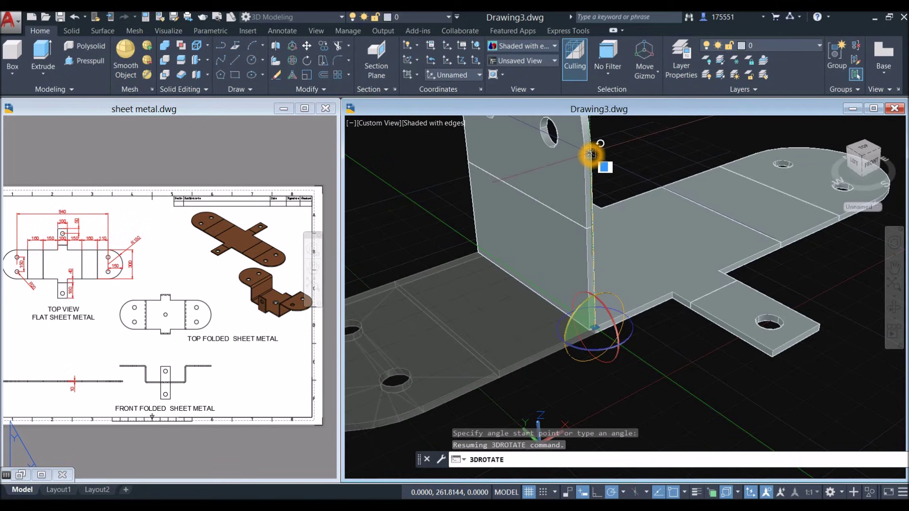
pyautogui.moveTo(593, 147); pyautogui.dragTo(582, 235, button='middle')
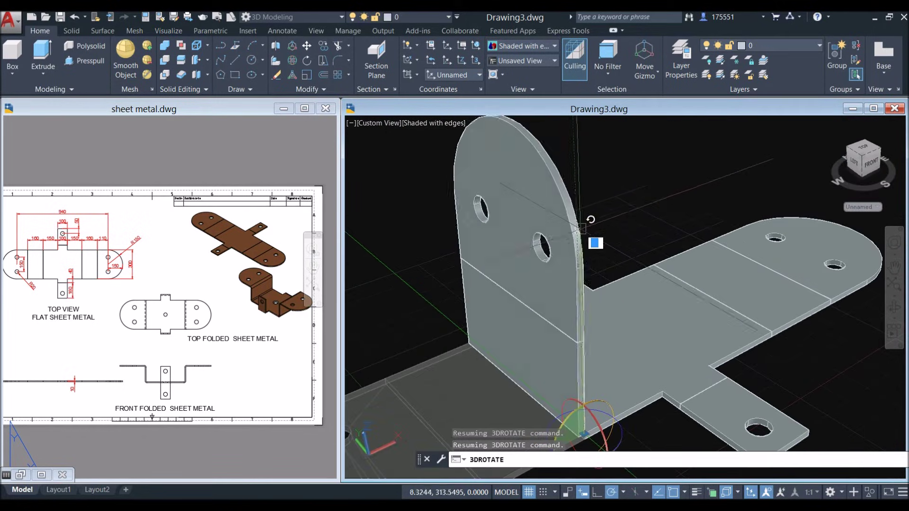
pyautogui.click(574, 176)
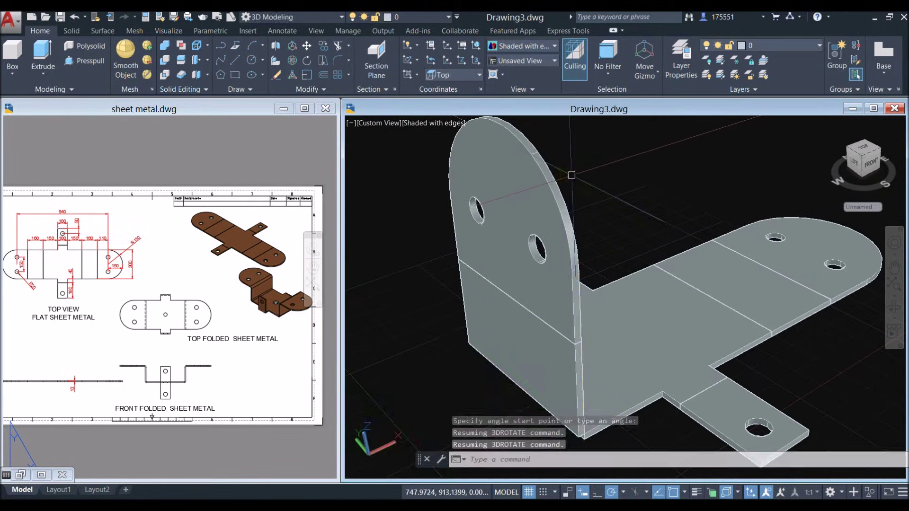
# 3D Rotate the right connecting plate and its rounded end plate about their fold edge with the base until they stand vertical
pyautogui.scroll(-2, 573, 178)
pyautogui.moveTo(586, 193); pyautogui.dragTo(558, 216, button='middle')
pyautogui.moveTo(593, 253); pyautogui.dragTo(574, 203, button='middle')
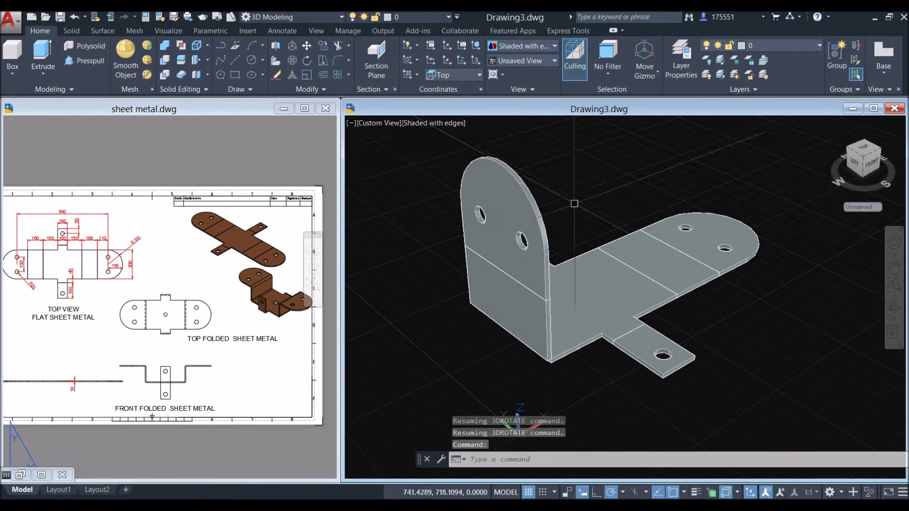
pyautogui.scroll(-2, 576, 218)
pyautogui.keyDown('shift'); pyautogui.moveTo(618, 225); pyautogui.dragTo(526, 209, button='middle'); pyautogui.keyUp('shift')
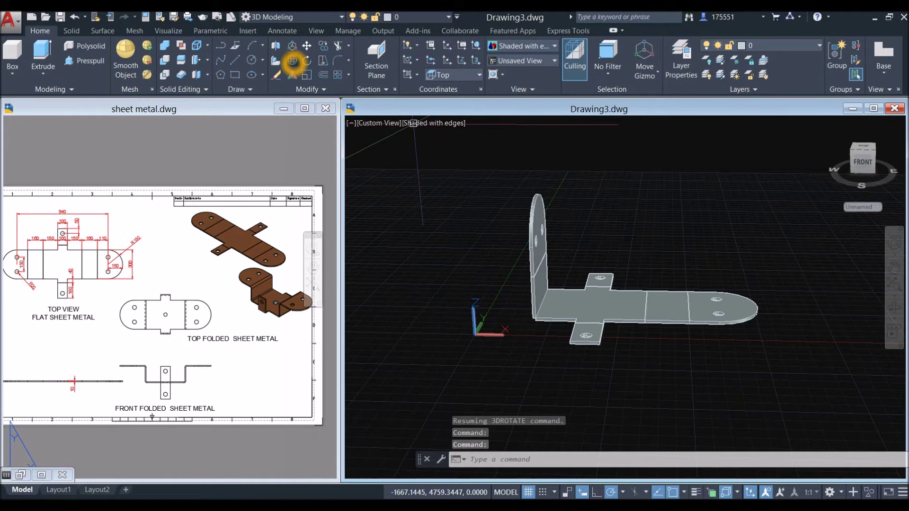
pyautogui.click(293, 60)
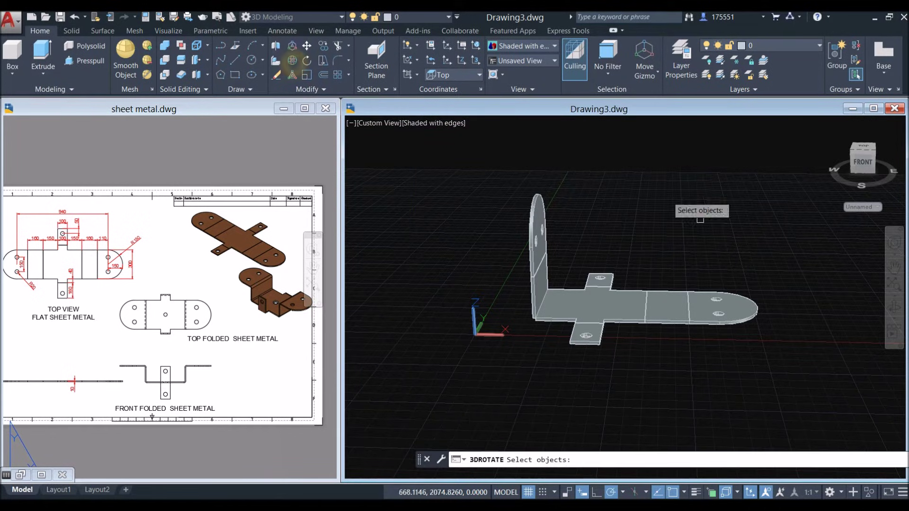
pyautogui.click(669, 313)
pyautogui.click(746, 315)
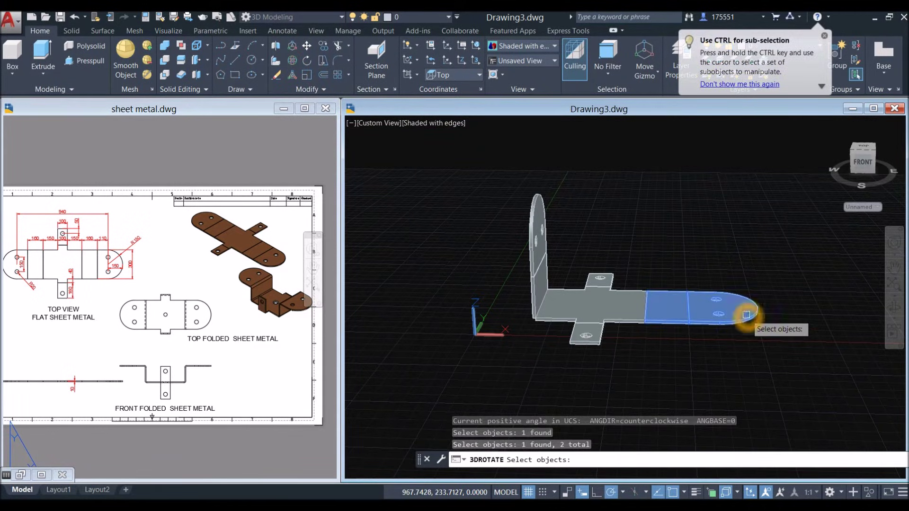
pyautogui.press('Return')
pyautogui.scroll(4, 653, 334)
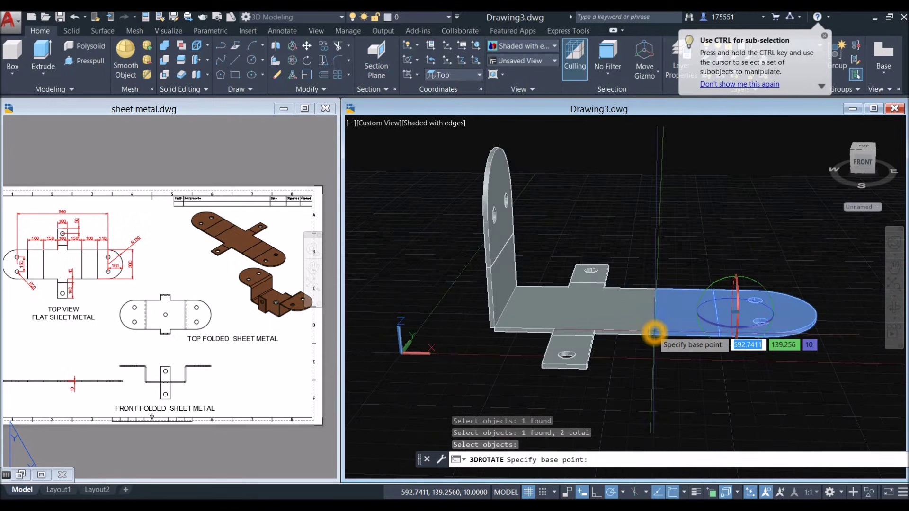
pyautogui.scroll(2, 653, 334)
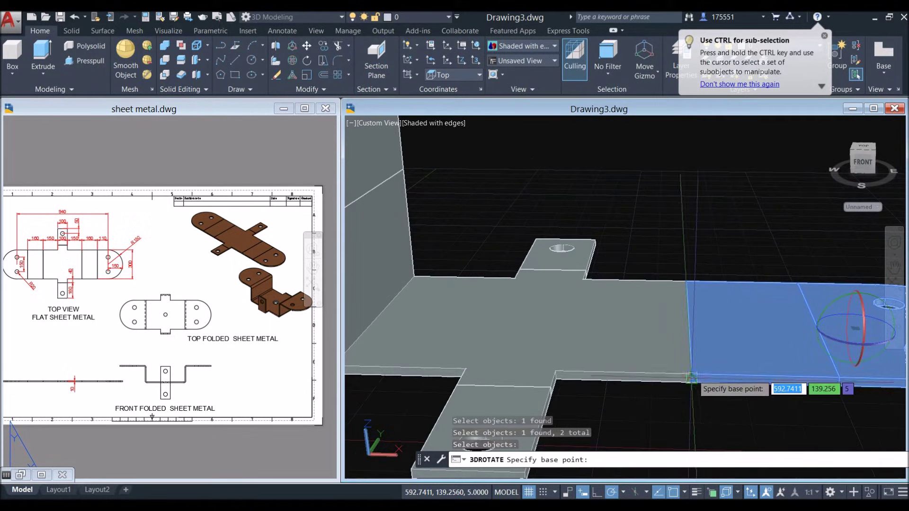
pyautogui.click(693, 375)
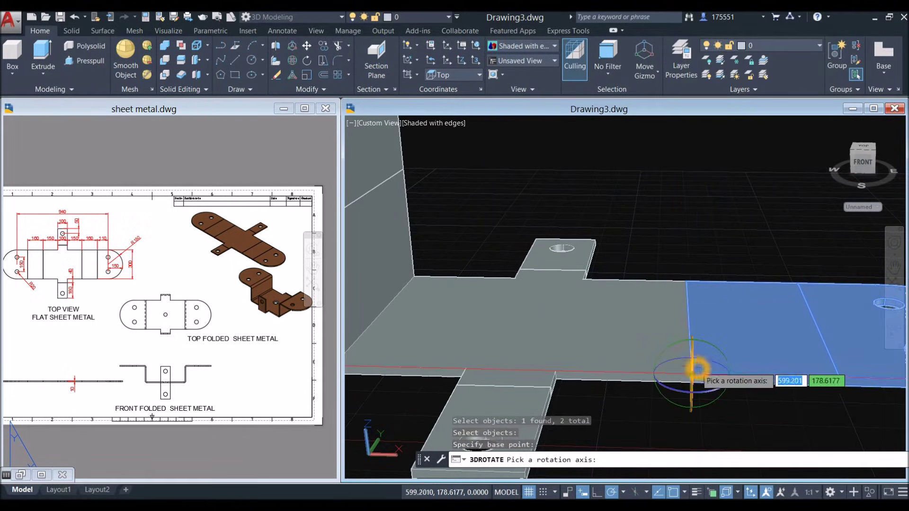
pyautogui.click(712, 347)
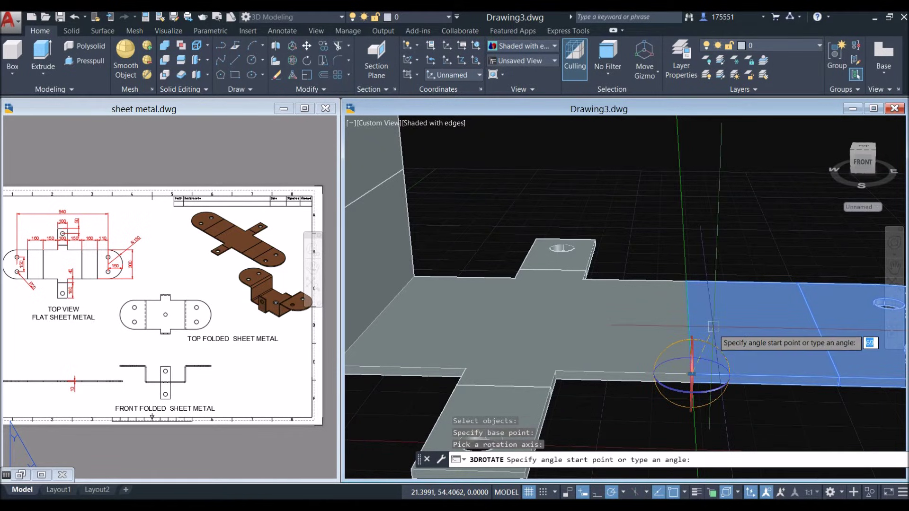
pyautogui.moveTo(715, 329); pyautogui.dragTo(600, 297, button='middle')
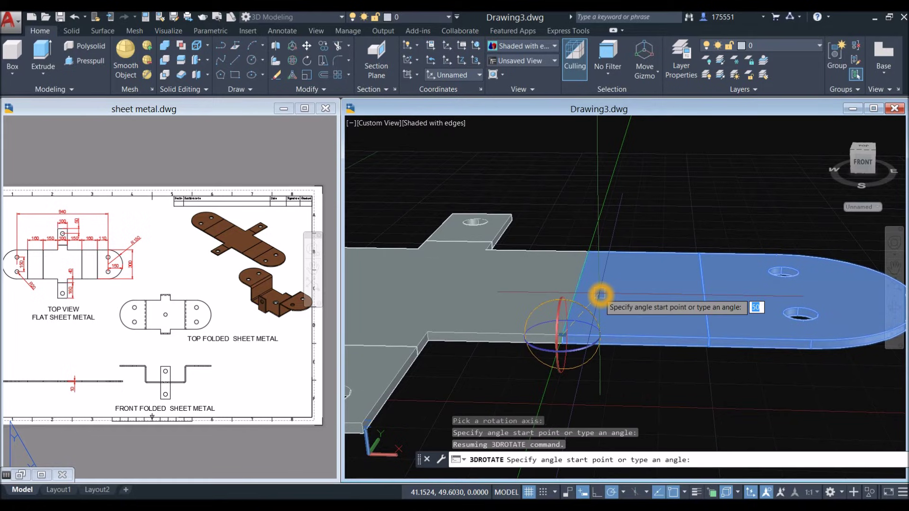
pyautogui.scroll(-2, 598, 290)
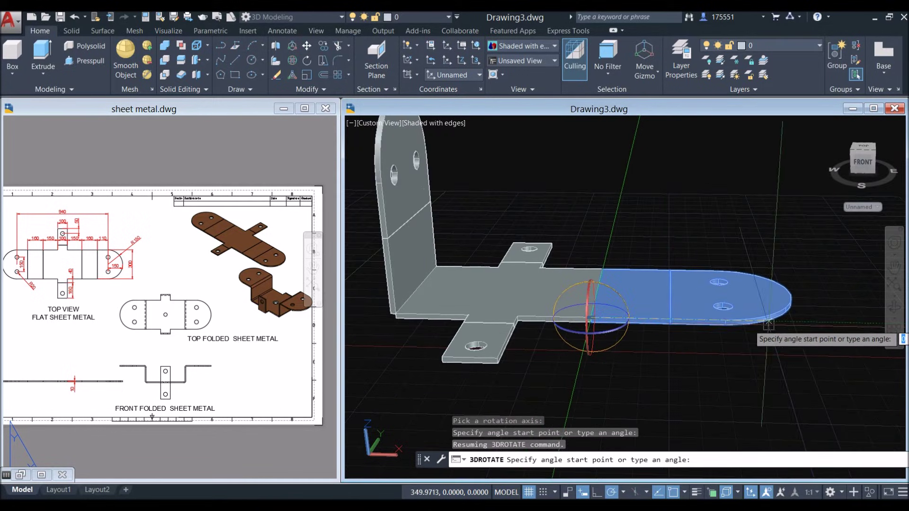
pyautogui.moveTo(807, 322); pyautogui.dragTo(715, 303, button='middle')
pyautogui.click(732, 304)
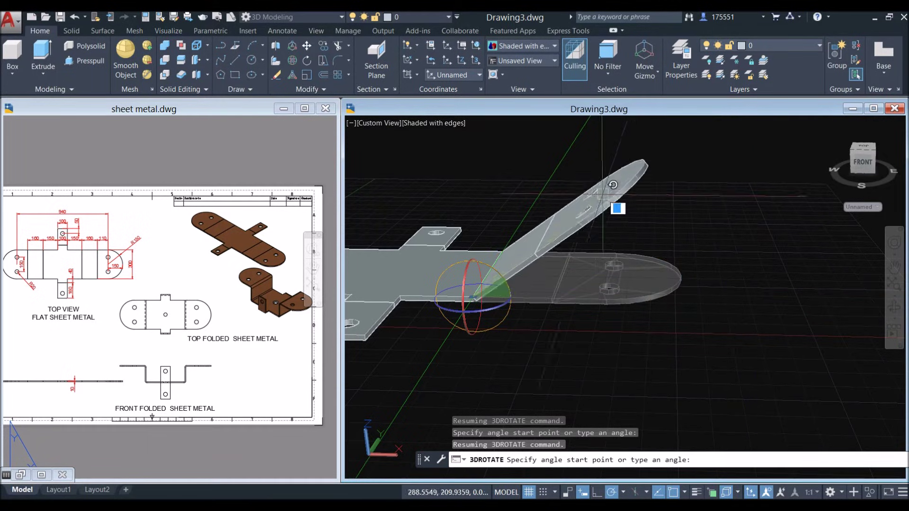
pyautogui.moveTo(591, 191); pyautogui.dragTo(655, 233, button='middle')
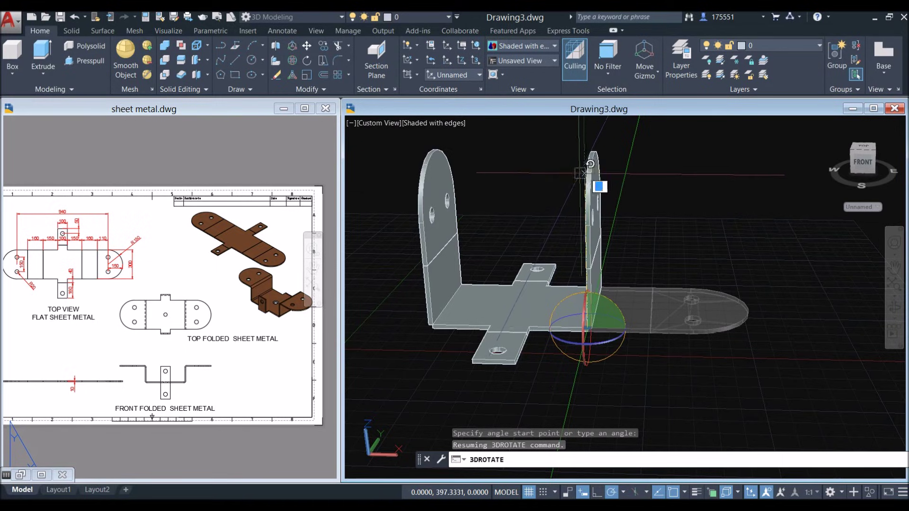
pyautogui.scroll(-2, 587, 174)
pyautogui.moveTo(587, 175); pyautogui.dragTo(576, 216, button='middle')
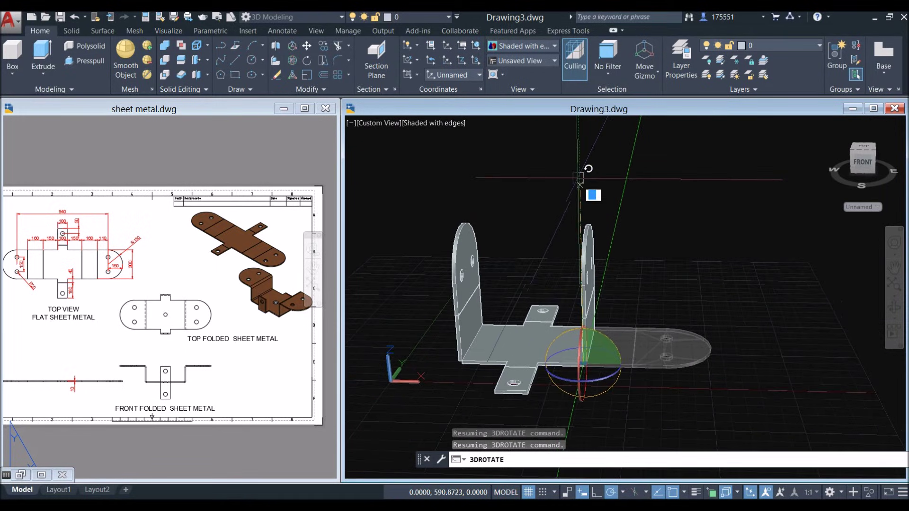
pyautogui.click(579, 179)
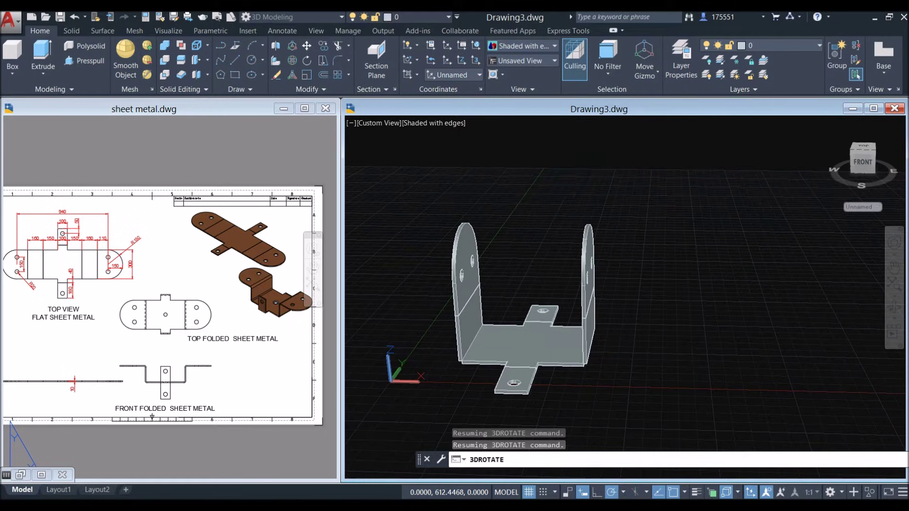
# 3D Rotate the left rounded end plate about its fold edge with the vertical connecting plate until it lies horizontal, pointing outward
pyautogui.keyDown('shift'); pyautogui.moveTo(570, 197); pyautogui.dragTo(590, 179, button='middle'); pyautogui.keyUp('shift')
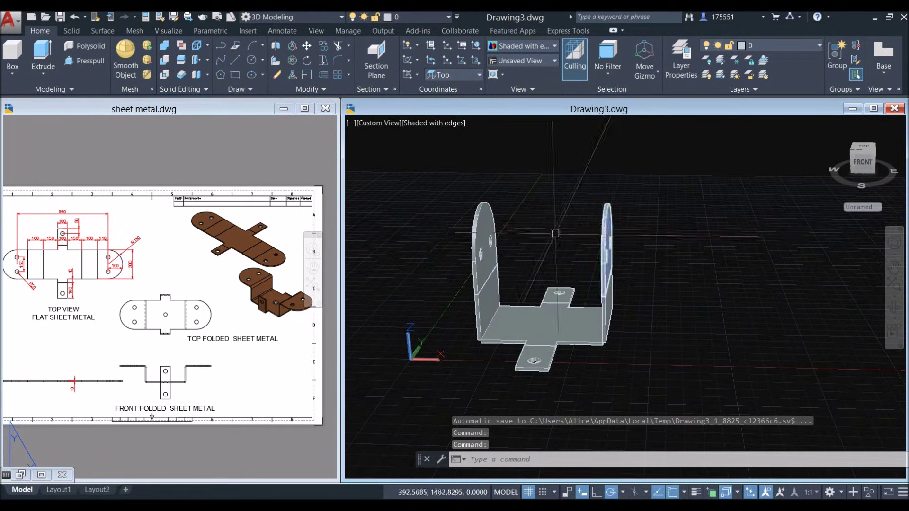
pyautogui.keyDown('shift'); pyautogui.moveTo(555, 234); pyautogui.dragTo(541, 212, button='middle'); pyautogui.keyUp('shift')
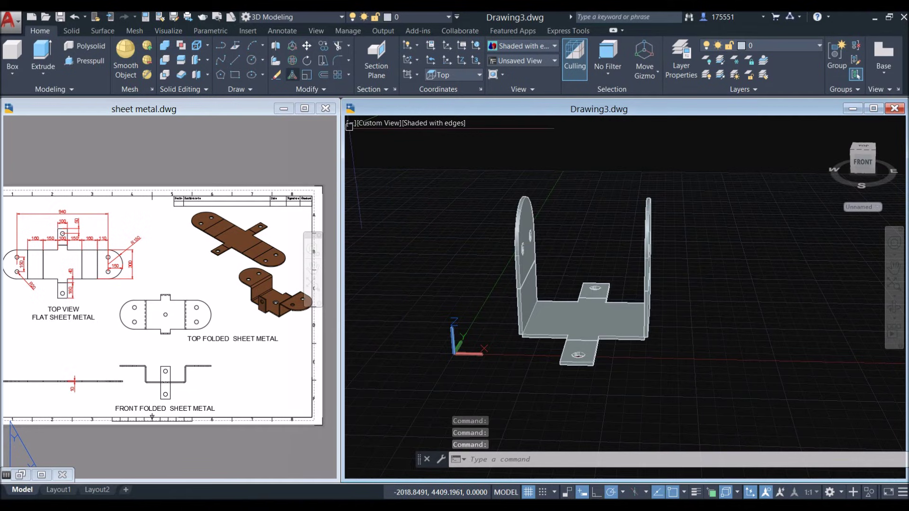
pyautogui.click(294, 62)
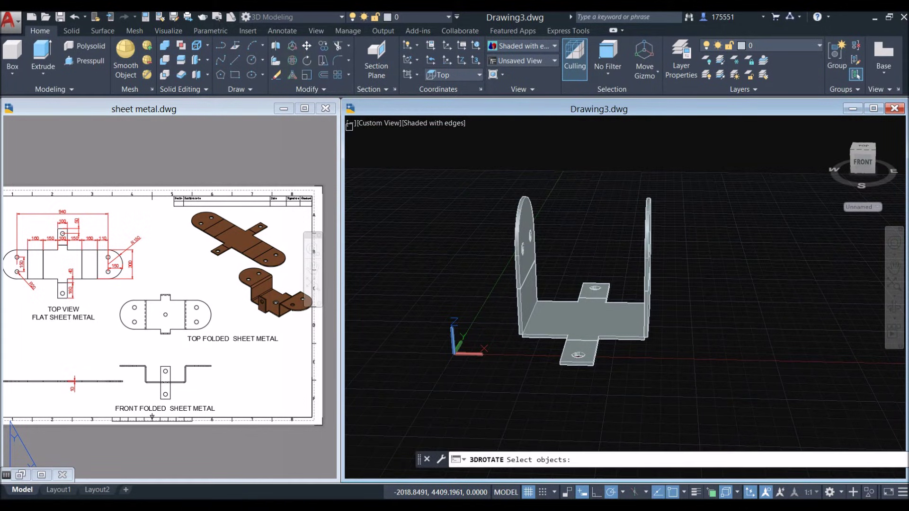
pyautogui.scroll(-2, 517, 237)
pyautogui.click(544, 245)
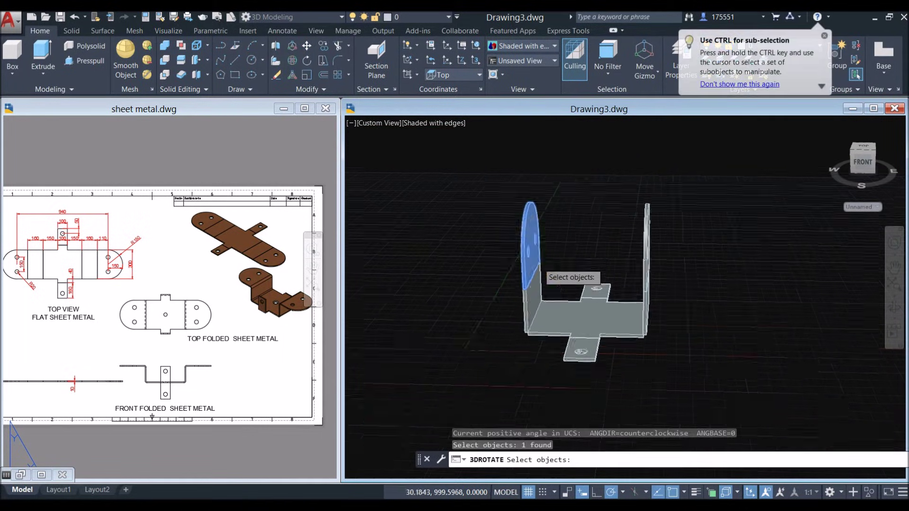
pyautogui.scroll(4, 515, 246)
pyautogui.press('Return')
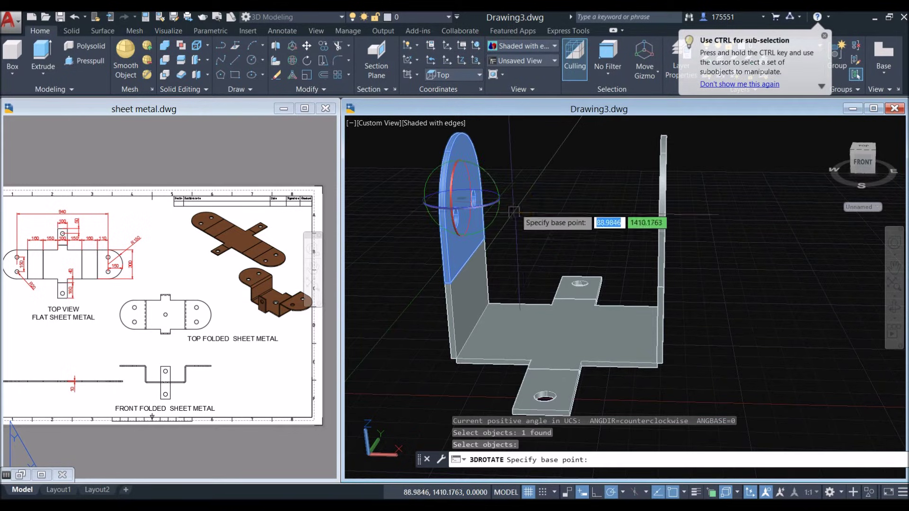
pyautogui.scroll(2, 447, 296)
pyautogui.keyDown('shift'); pyautogui.moveTo(446, 297); pyautogui.dragTo(535, 315, button='middle'); pyautogui.keyUp('shift')
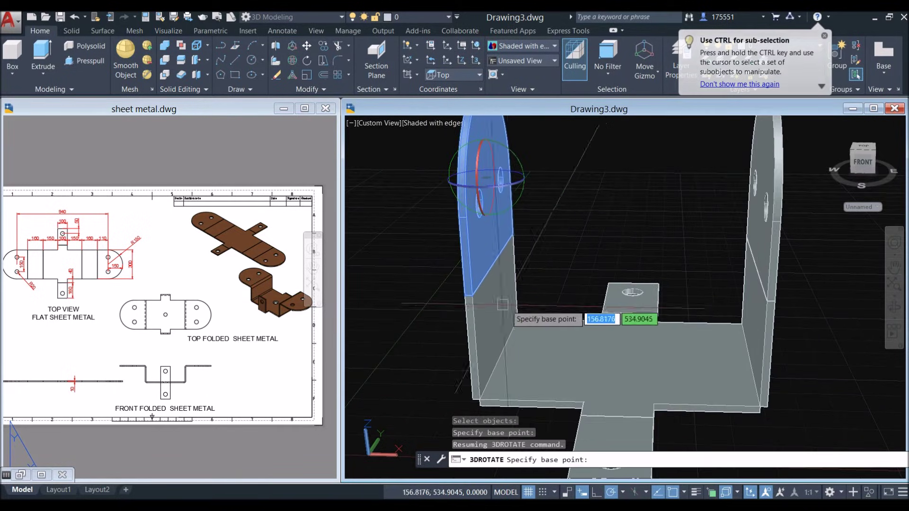
pyautogui.scroll(2, 455, 312)
pyautogui.keyDown('shift'); pyautogui.moveTo(450, 314); pyautogui.dragTo(521, 314, button='middle'); pyautogui.keyUp('shift')
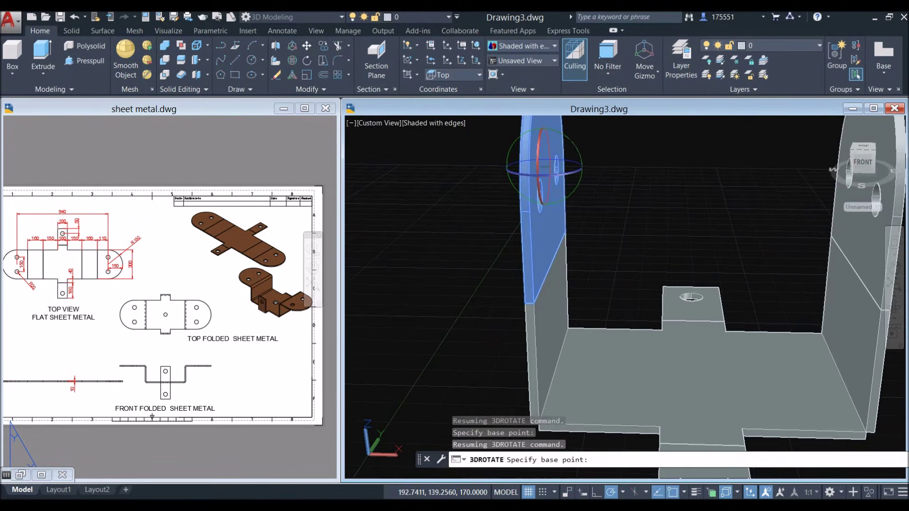
pyautogui.click(524, 303)
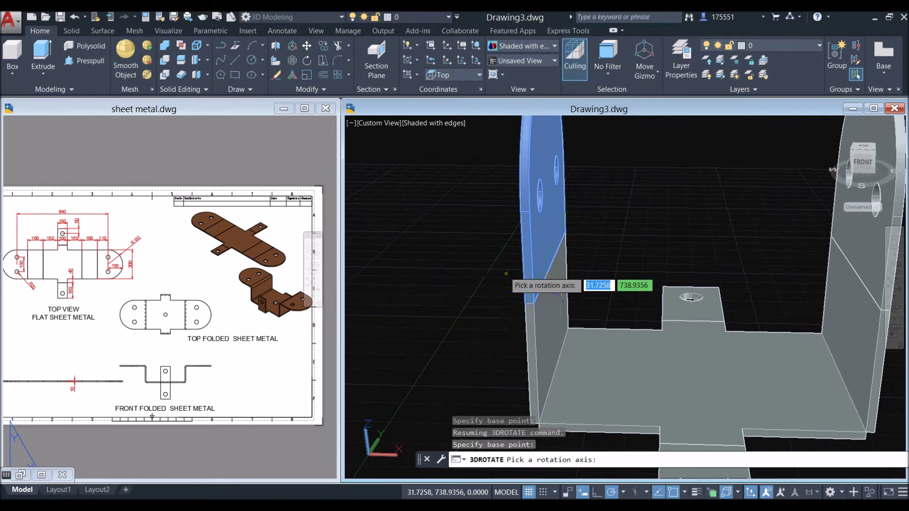
pyautogui.click(505, 271)
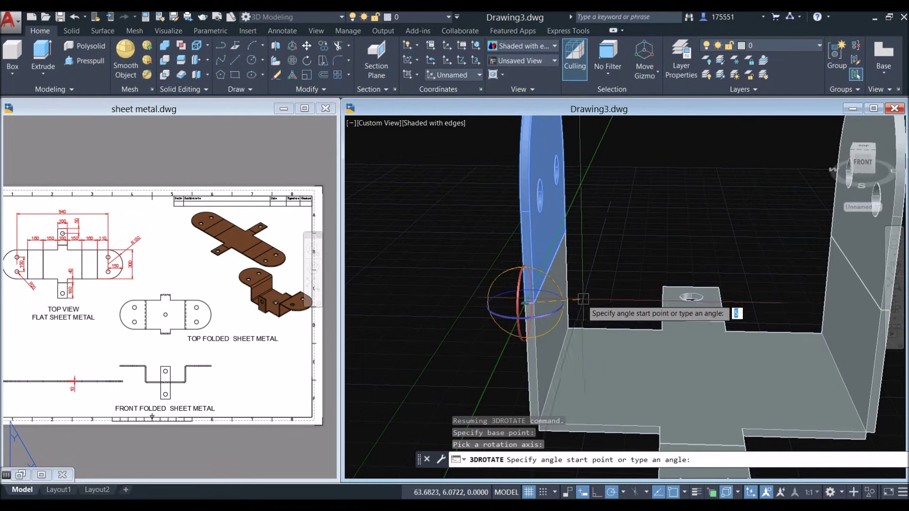
pyautogui.click(632, 305)
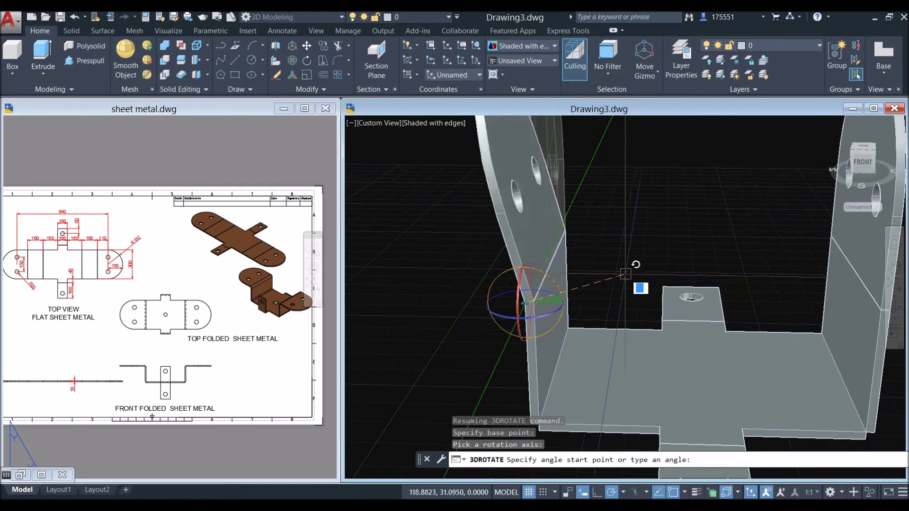
pyautogui.click(538, 171)
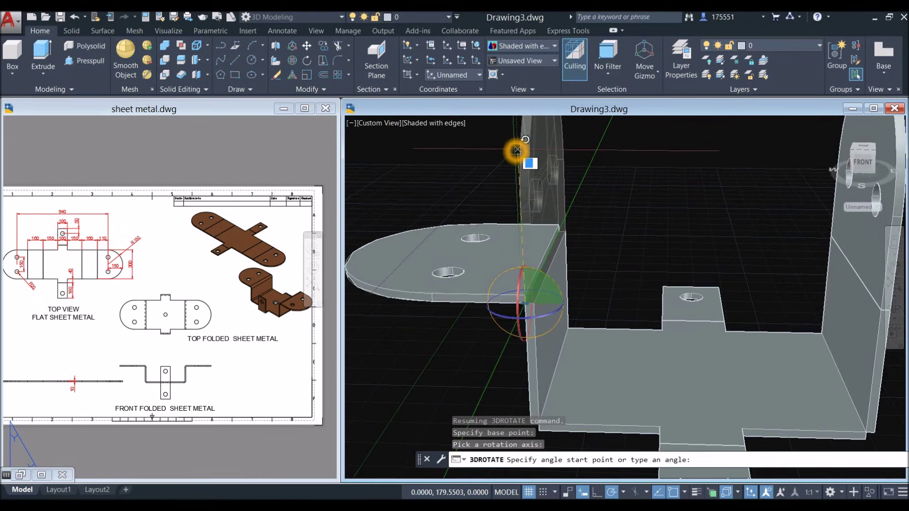
pyautogui.moveTo(519, 142); pyautogui.dragTo(531, 181, button='middle')
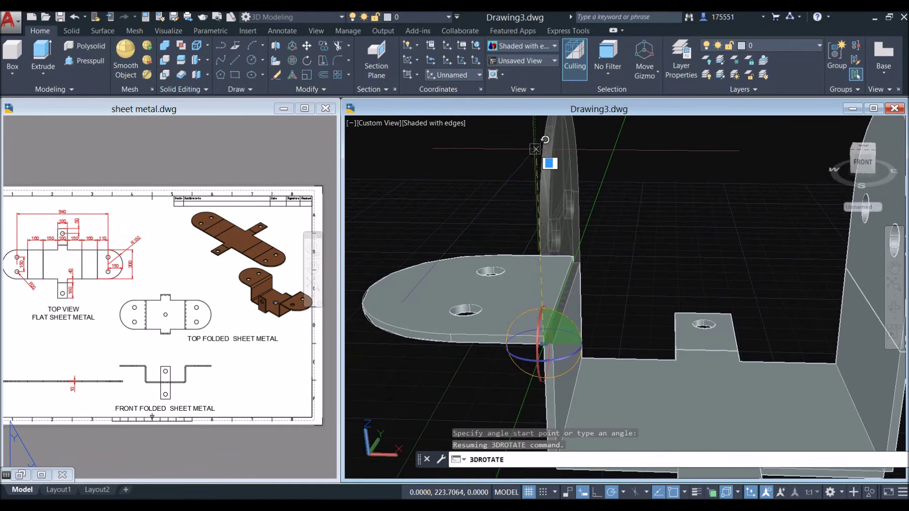
pyautogui.click(544, 142)
pyautogui.scroll(-4, 485, 203)
# Switch the model view's projection from perspective to Parallel
pyautogui.keyDown('shift'); pyautogui.moveTo(484, 204); pyautogui.dragTo(523, 276, button='middle'); pyautogui.keyUp('shift')
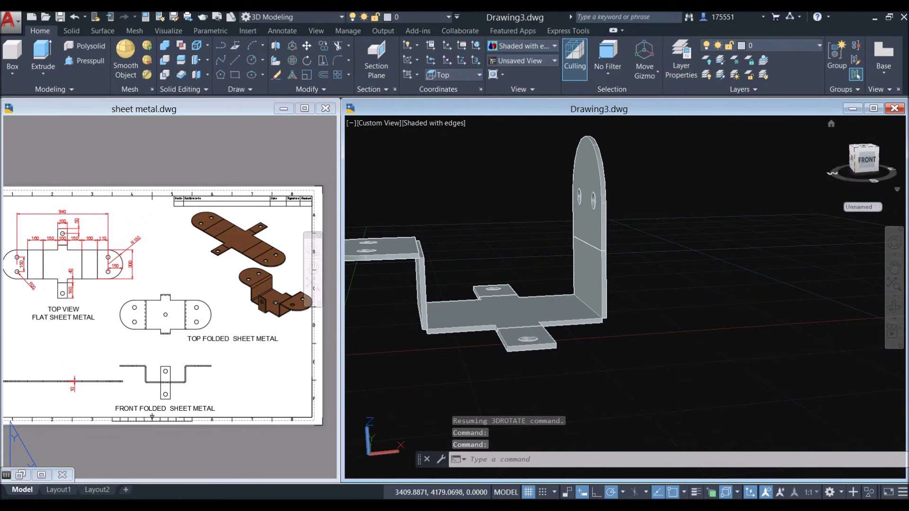
pyautogui.click(896, 190)
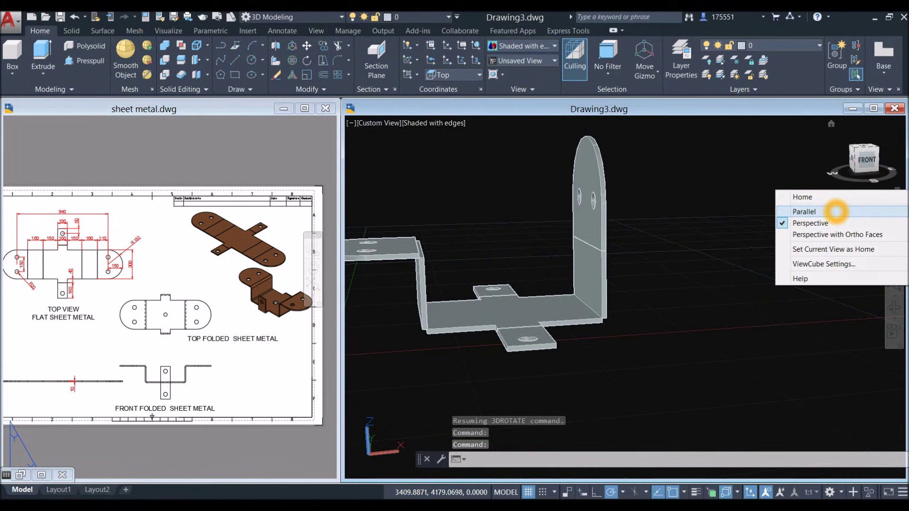
pyautogui.click(836, 211)
pyautogui.scroll(-3, 643, 260)
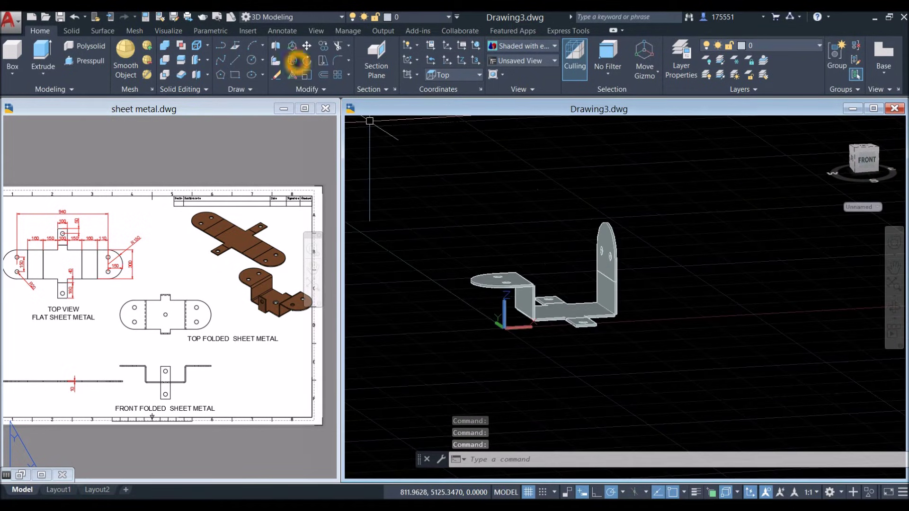
# 3D Rotate the right rounded end plate about its fold edge with the vertical connecting plate until it lies horizontal, pointing outward
pyautogui.click(294, 60)
pyautogui.scroll(5, 555, 245)
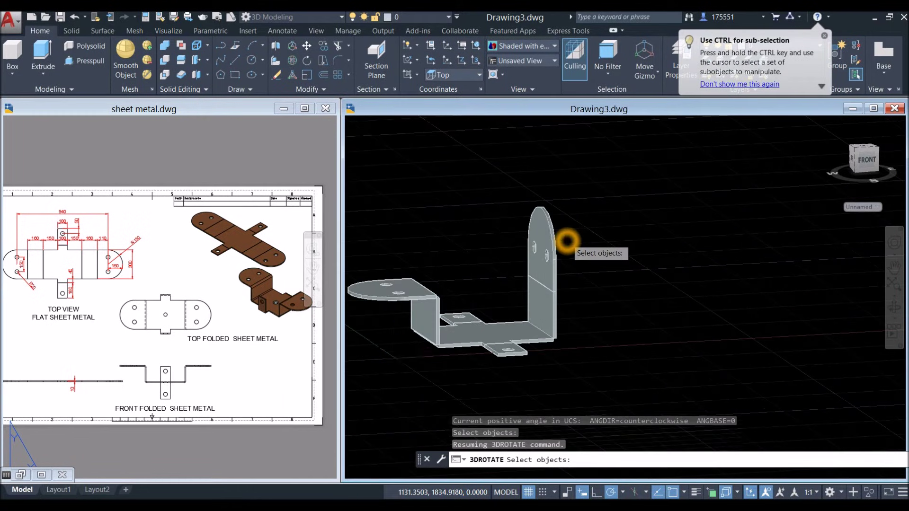
pyautogui.click(553, 249)
pyautogui.press('Return')
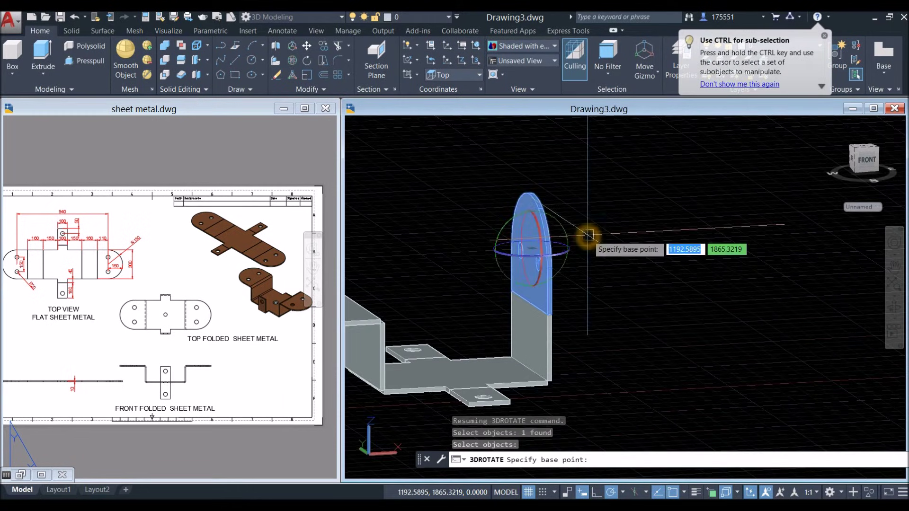
pyautogui.scroll(5, 587, 294)
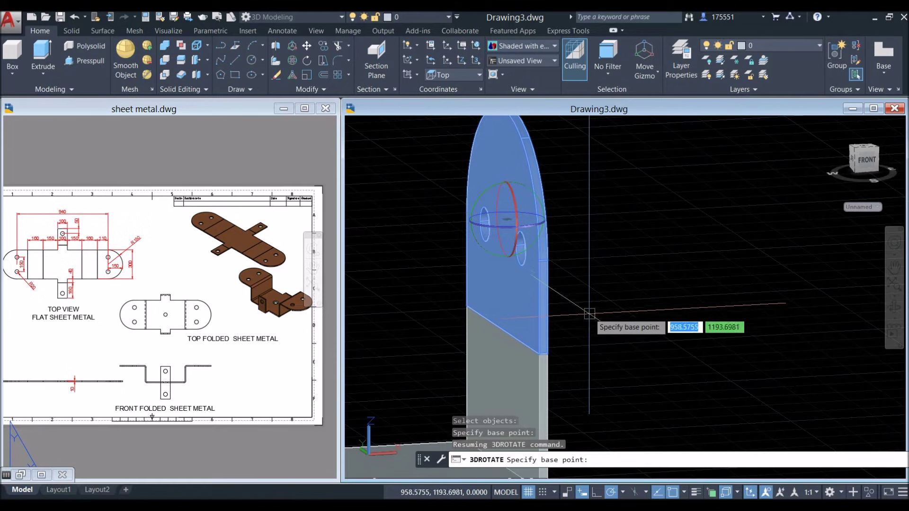
pyautogui.click(552, 356)
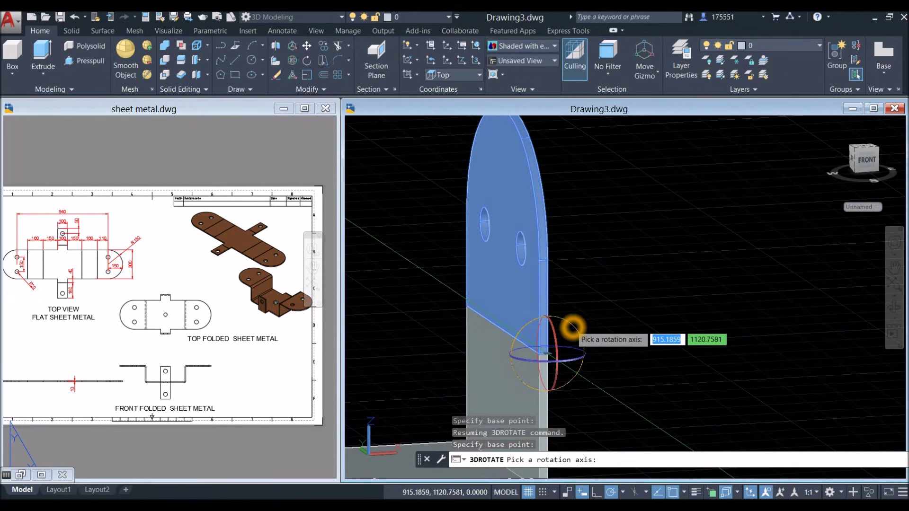
pyautogui.click(573, 327)
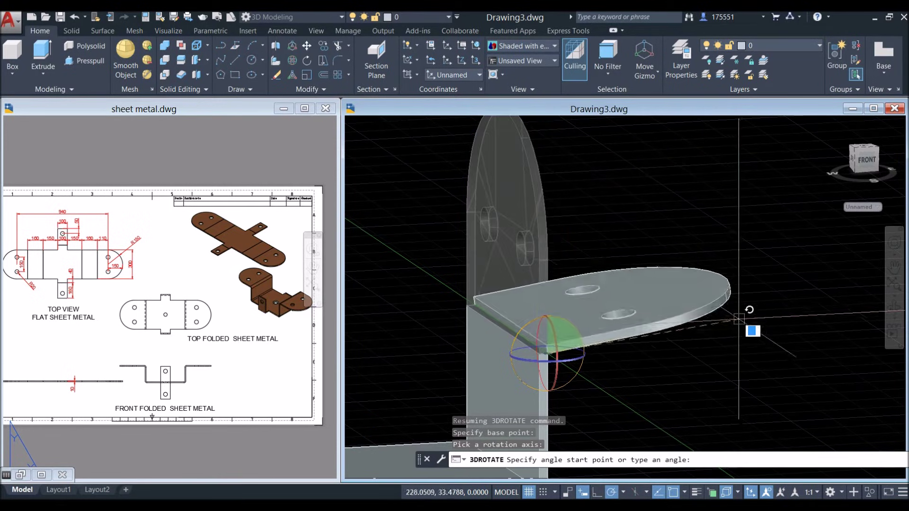
pyautogui.click(746, 344)
# Presspull the top end face of the left connecting plate up flush with the upper surface of the left rounded end plate
pyautogui.scroll(-6, 692, 296)
pyautogui.keyDown('shift'); pyautogui.moveTo(692, 297); pyautogui.dragTo(690, 327, button='middle'); pyautogui.keyUp('shift')
pyautogui.keyDown('shift'); pyautogui.moveTo(609, 286); pyautogui.dragTo(347, 192, button='middle'); pyautogui.keyUp('shift')
pyautogui.scroll(5, 550, 307)
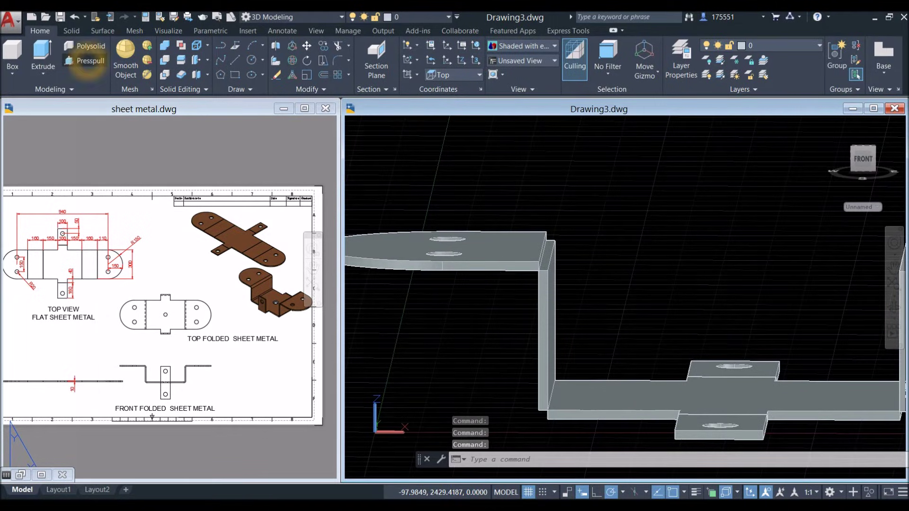
pyautogui.click(87, 62)
pyautogui.scroll(5, 547, 258)
pyautogui.click(549, 253)
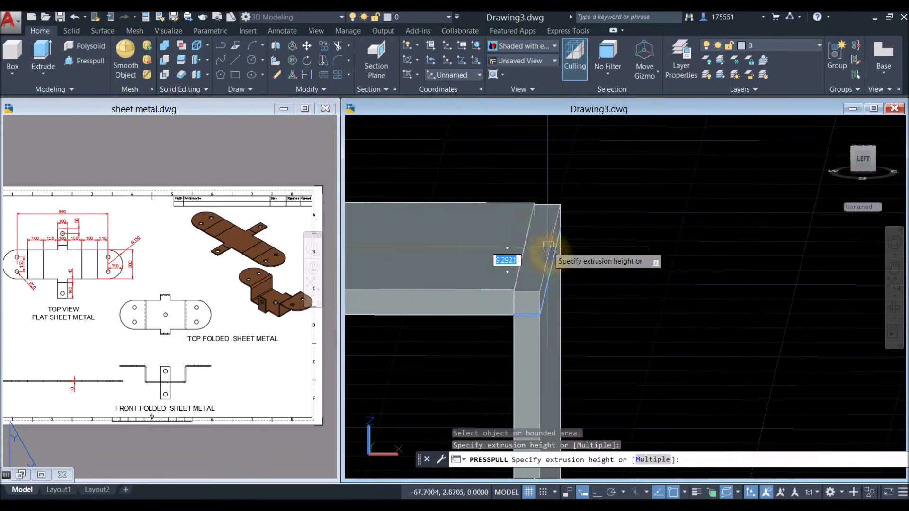
pyautogui.click(536, 204)
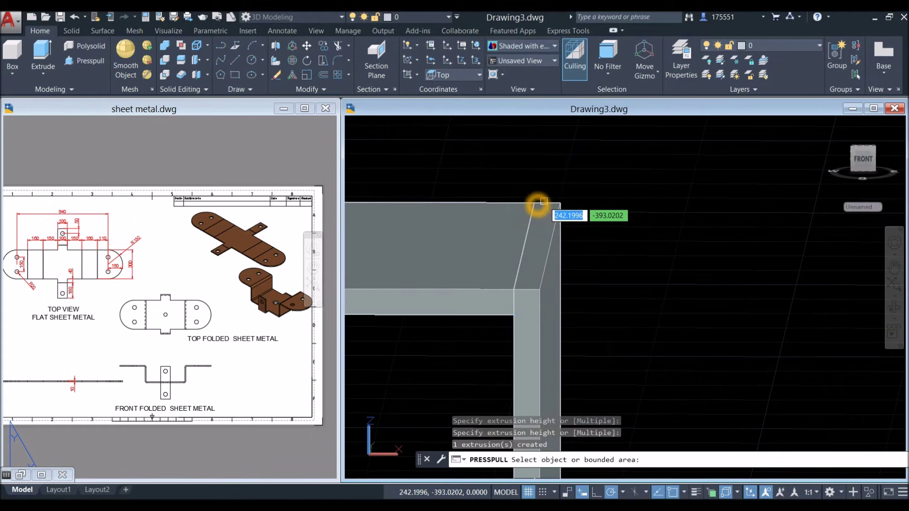
# Presspull the top end face of the right connecting plate up flush with the upper surface of the right rounded end plate
pyautogui.scroll(-8, 538, 209)
pyautogui.scroll(6, 596, 249)
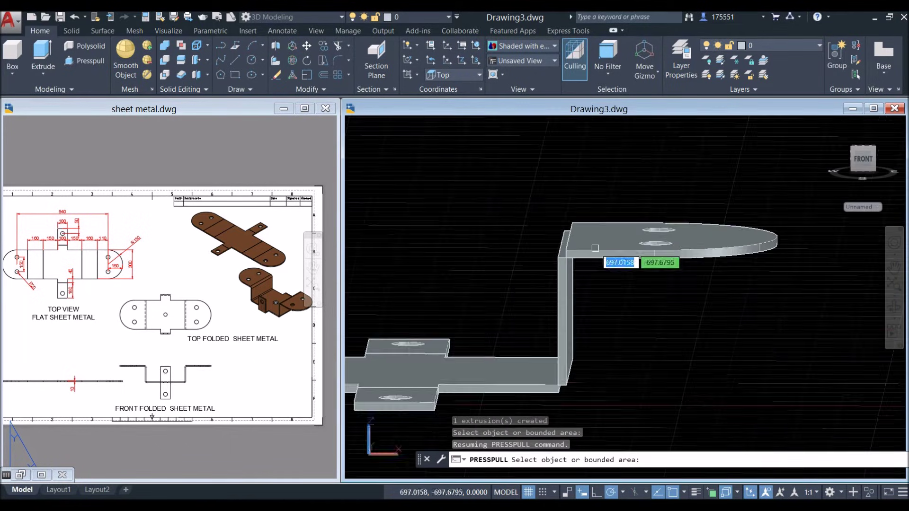
pyautogui.scroll(3, 541, 236)
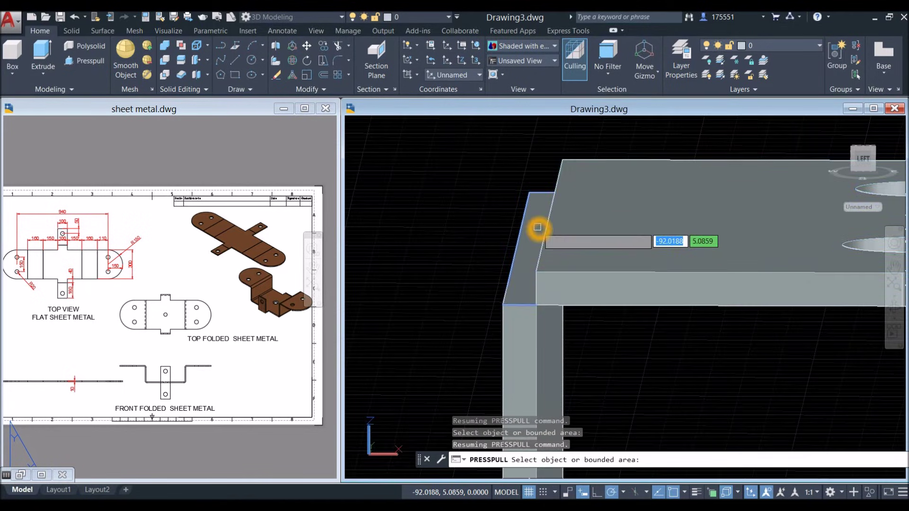
pyautogui.click(539, 230)
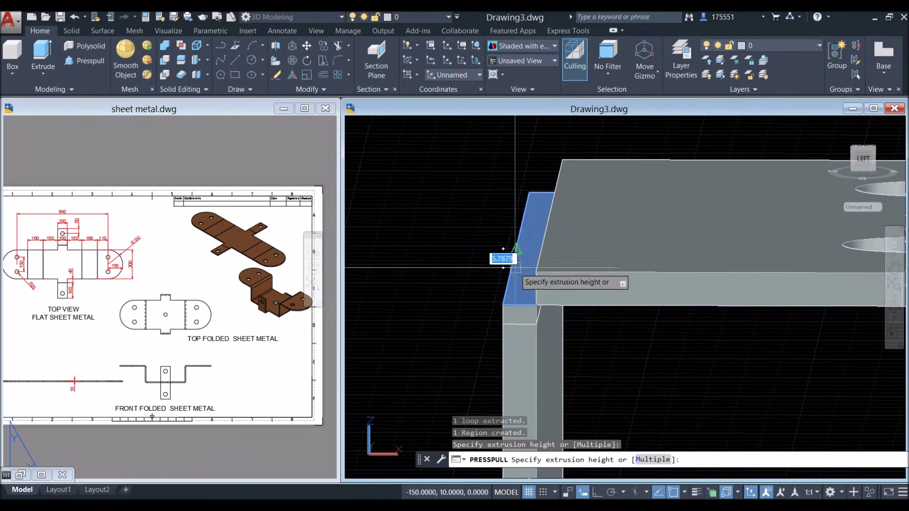
pyautogui.click(534, 275)
# Presspull the base plate's left end face outward until it is flush with the outer face of the left connecting plate
pyautogui.scroll(-6, 534, 273)
pyautogui.keyDown('shift'); pyautogui.moveTo(534, 269); pyautogui.dragTo(447, 312, button='middle'); pyautogui.keyUp('shift')
pyautogui.scroll(7, 433, 331)
pyautogui.keyDown('shift'); pyautogui.moveTo(433, 371); pyautogui.dragTo(514, 303, button='middle'); pyautogui.keyUp('shift')
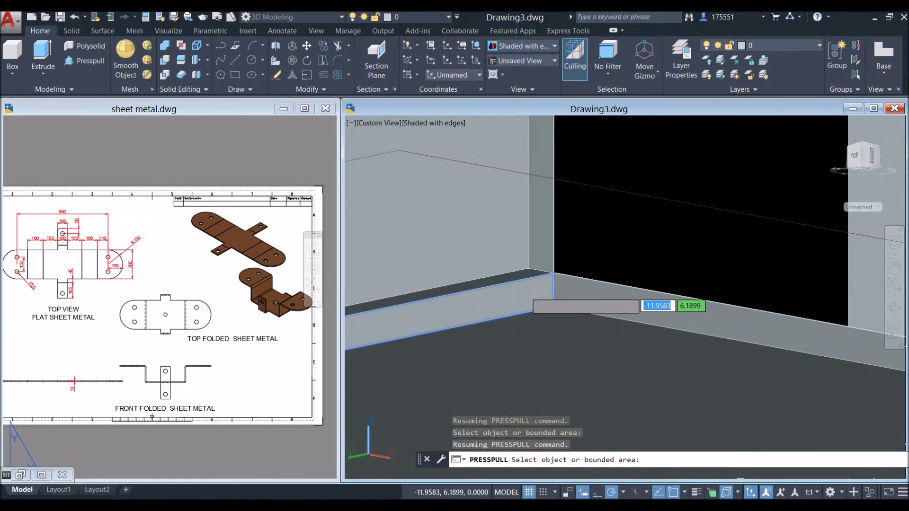
pyautogui.click(529, 286)
pyautogui.click(530, 270)
# Presspull the base plate's right end face outward flush with the outer face of the right connecting plate and finish the command
pyautogui.scroll(-8, 537, 269)
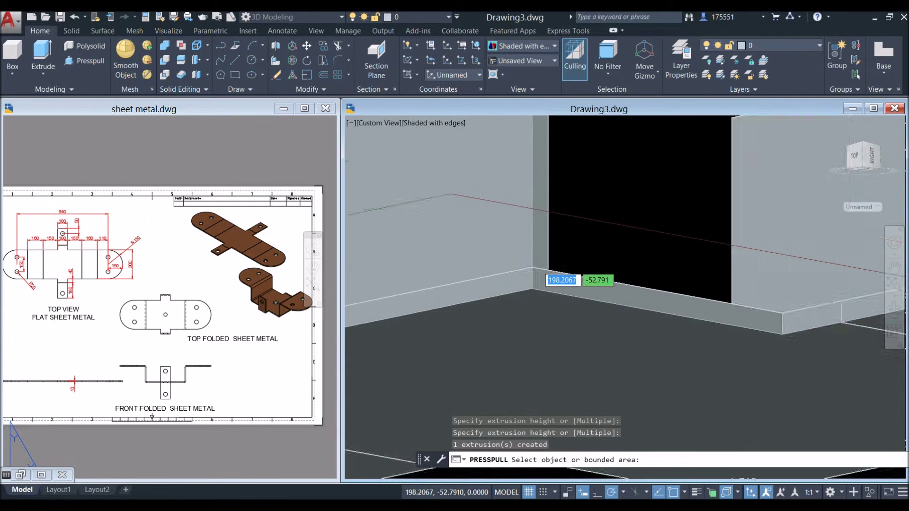
pyautogui.keyDown('shift'); pyautogui.moveTo(566, 275); pyautogui.dragTo(507, 304, button='middle'); pyautogui.keyUp('shift')
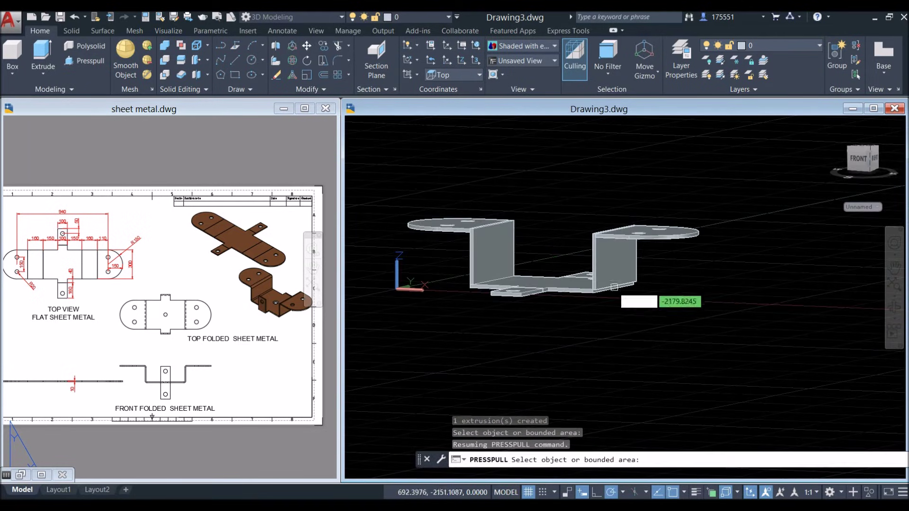
pyautogui.scroll(8, 615, 284)
pyautogui.click(581, 306)
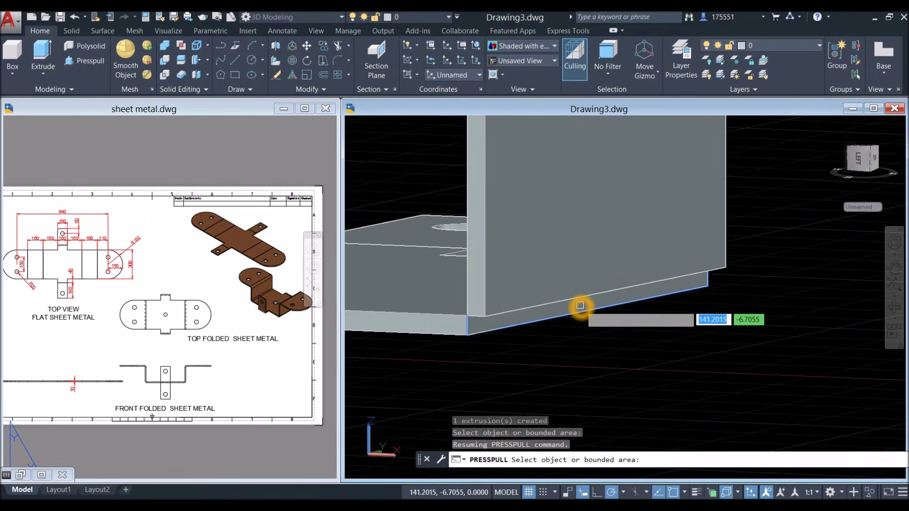
pyautogui.click(580, 305)
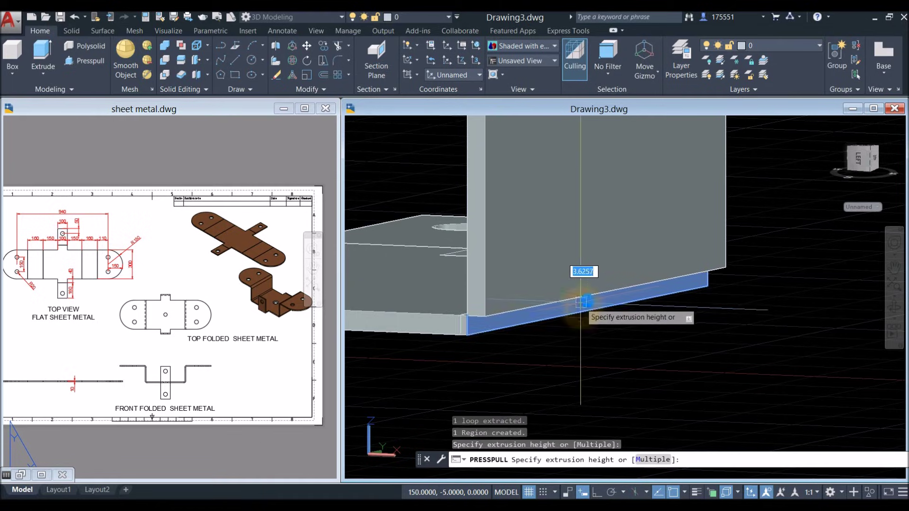
pyautogui.click(489, 318)
pyautogui.scroll(-6, 491, 317)
pyautogui.moveTo(508, 336)
pyautogui.keyDown('shift'); pyautogui.mouseDown(button='middle')
pyautogui.moveTo(521, 365)
pyautogui.moveTo(519, 341)
pyautogui.mouseUp(button='middle'); pyautogui.keyUp('shift')
pyautogui.press('Return')
# Fold the front tab up to vertical with 3D Rotate about the upper edge where it meets the base plate, following the reference drawing
pyautogui.scroll(-3, 452, 235)
pyautogui.moveTo(452, 236); pyautogui.dragTo(530, 217, button='middle')
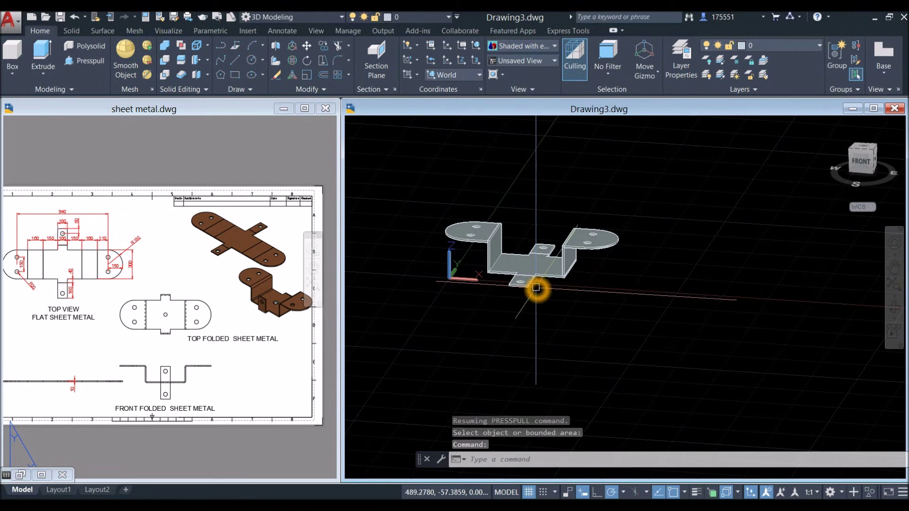
pyautogui.click(220, 332)
pyautogui.moveTo(221, 331); pyautogui.dragTo(195, 340, button='middle')
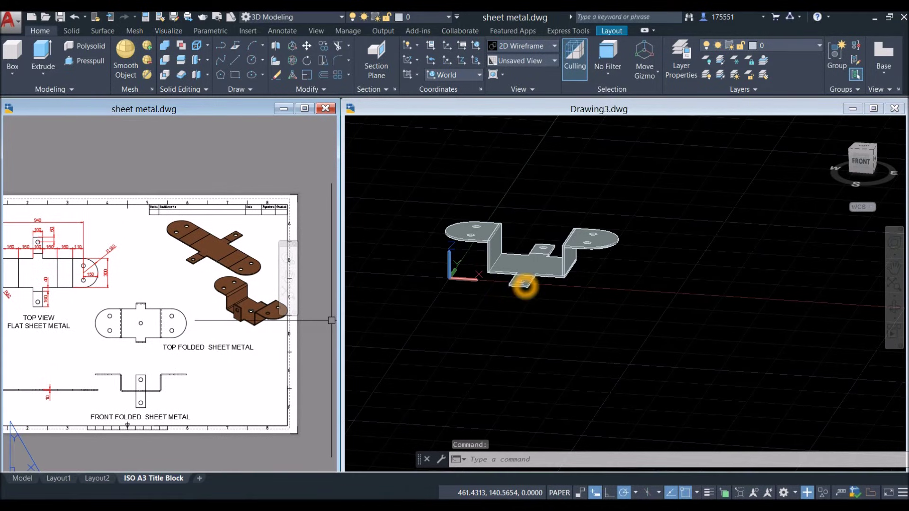
pyautogui.click(524, 314)
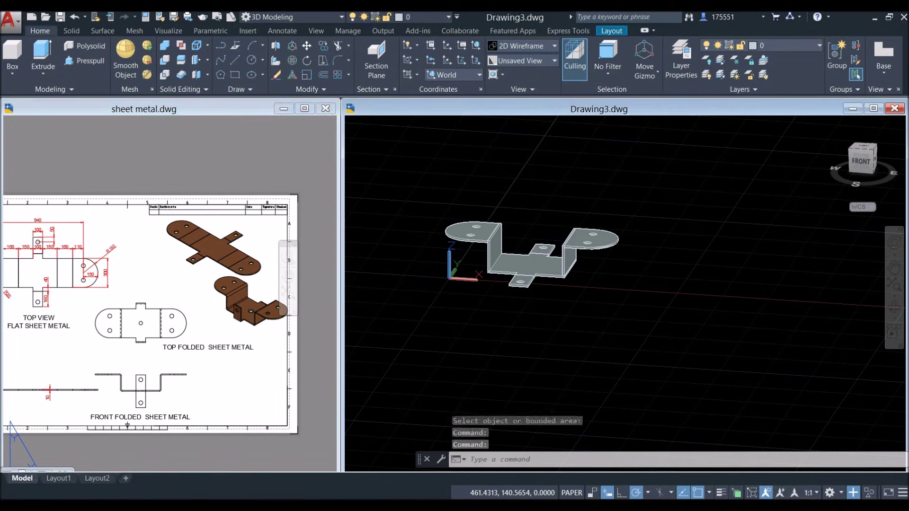
pyautogui.scroll(5, 513, 273)
pyautogui.keyDown('shift'); pyautogui.moveTo(539, 259); pyautogui.dragTo(549, 315, button='middle'); pyautogui.keyUp('shift')
pyautogui.click(293, 60)
pyautogui.scroll(5, 525, 315)
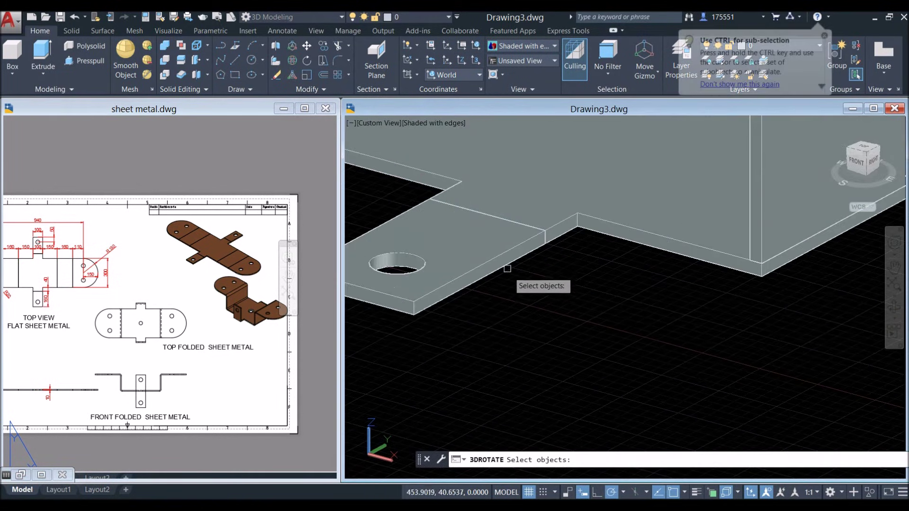
pyautogui.click(501, 260)
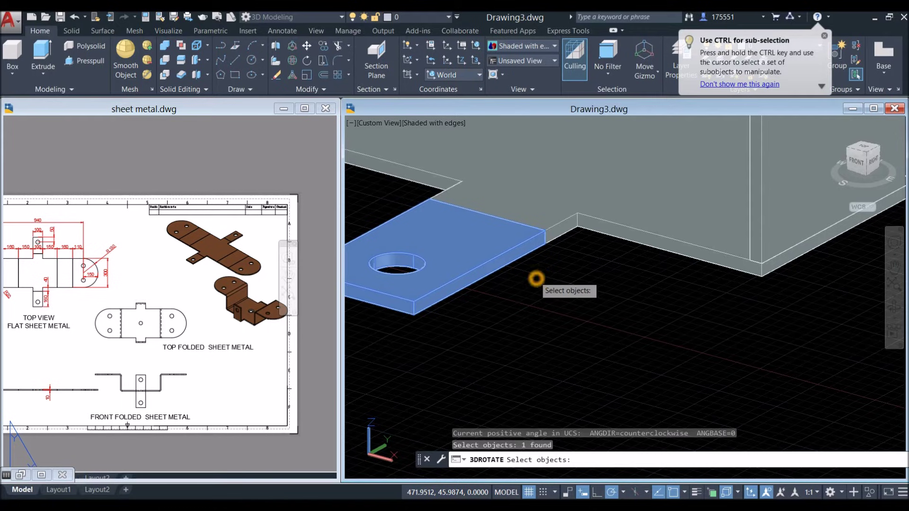
pyautogui.press('Return')
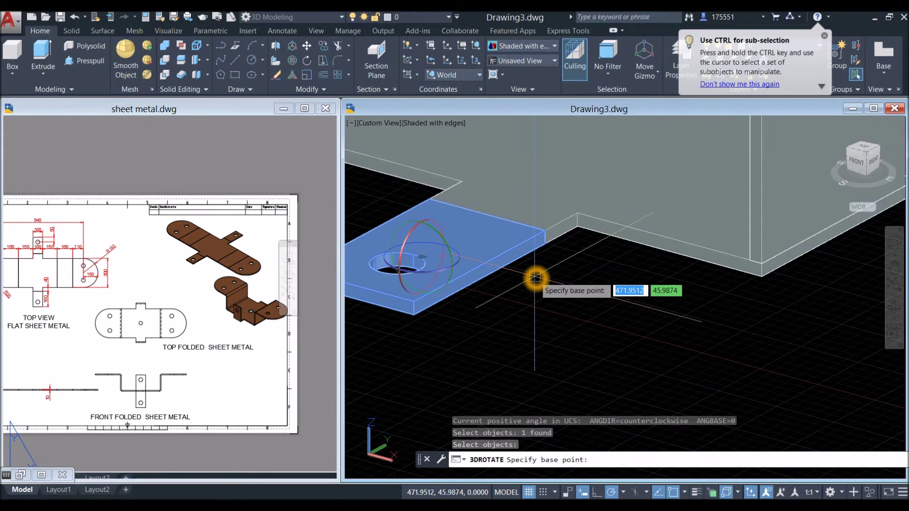
pyautogui.click(548, 229)
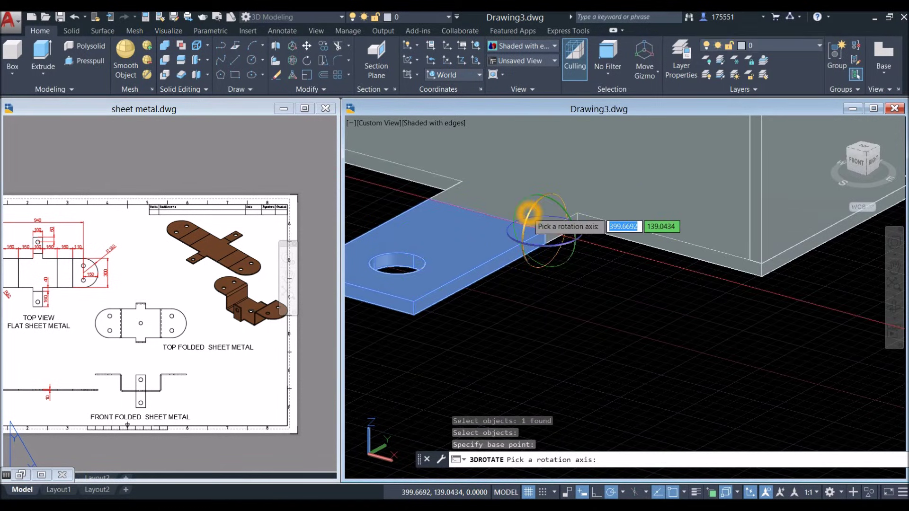
pyautogui.click(529, 214)
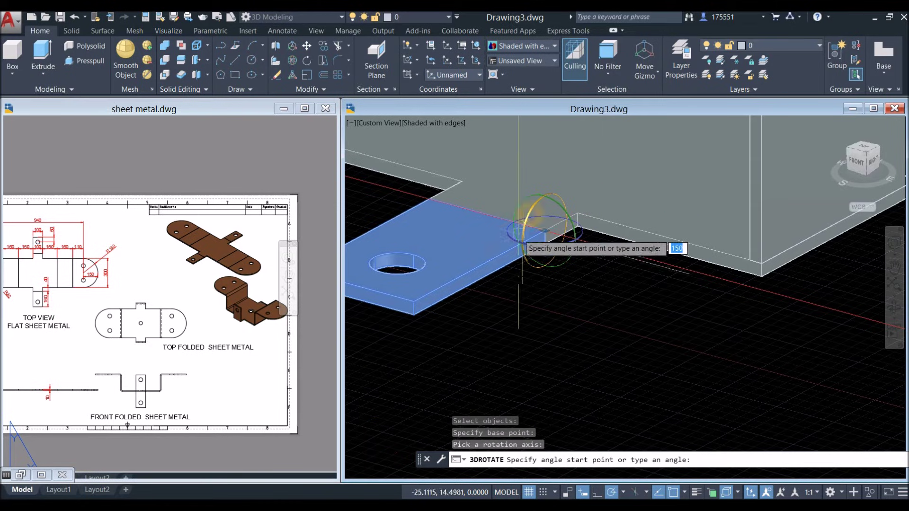
pyautogui.click(371, 325)
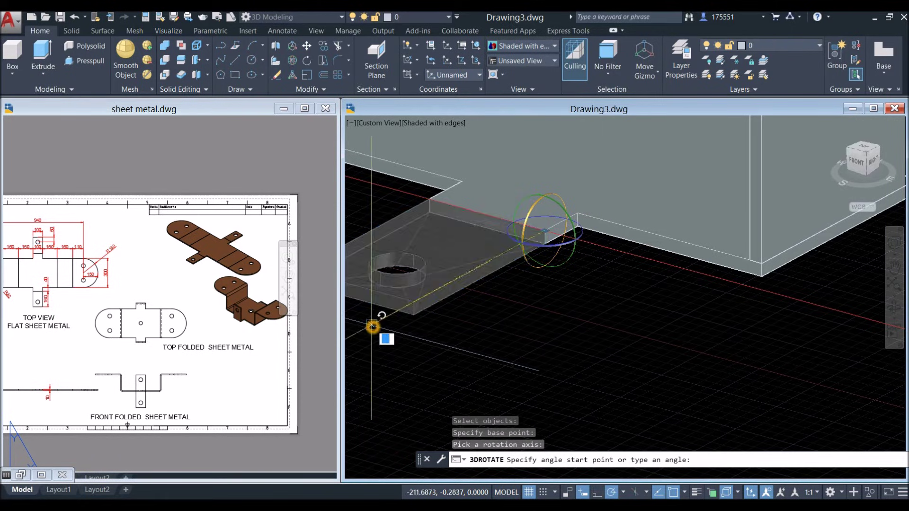
pyautogui.scroll(-2, 513, 171)
pyautogui.moveTo(513, 172); pyautogui.dragTo(517, 304, button='middle')
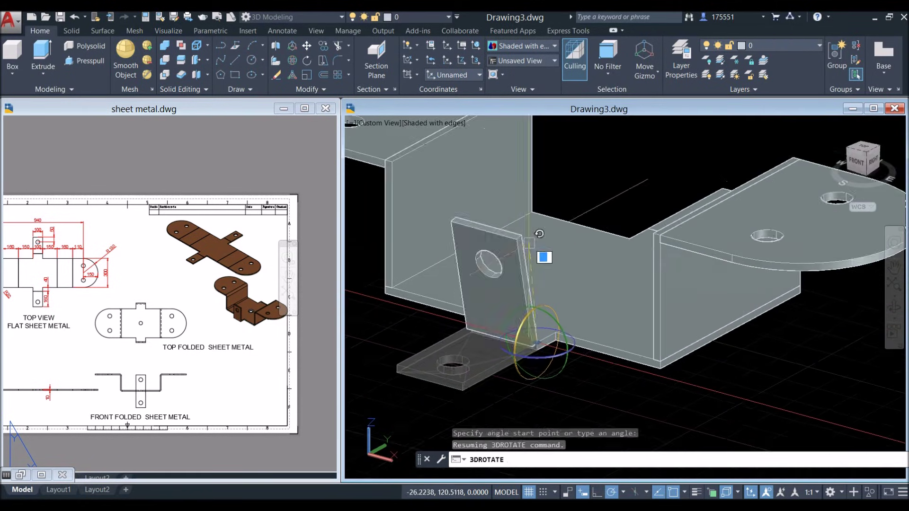
pyautogui.click(538, 174)
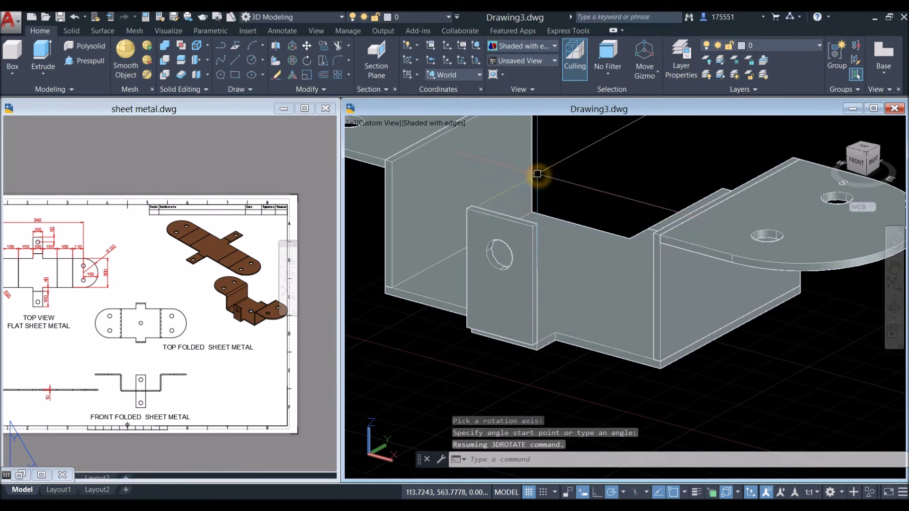
# Fold the rear tab down to vertical with 3D Rotate about the lower edge where it meets the base plate
pyautogui.scroll(-4, 549, 204)
pyautogui.keyDown('shift'); pyautogui.moveTo(554, 209); pyautogui.dragTo(434, 150, button='middle'); pyautogui.keyUp('shift')
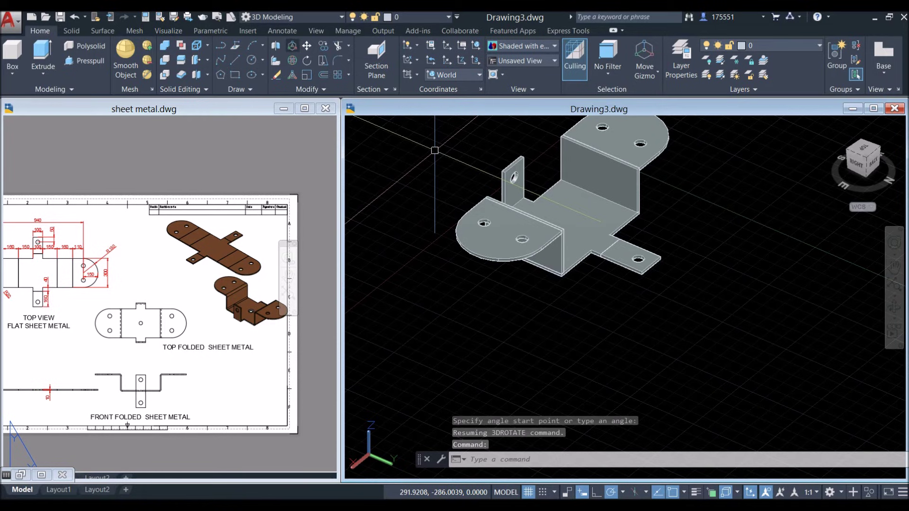
pyautogui.click(292, 60)
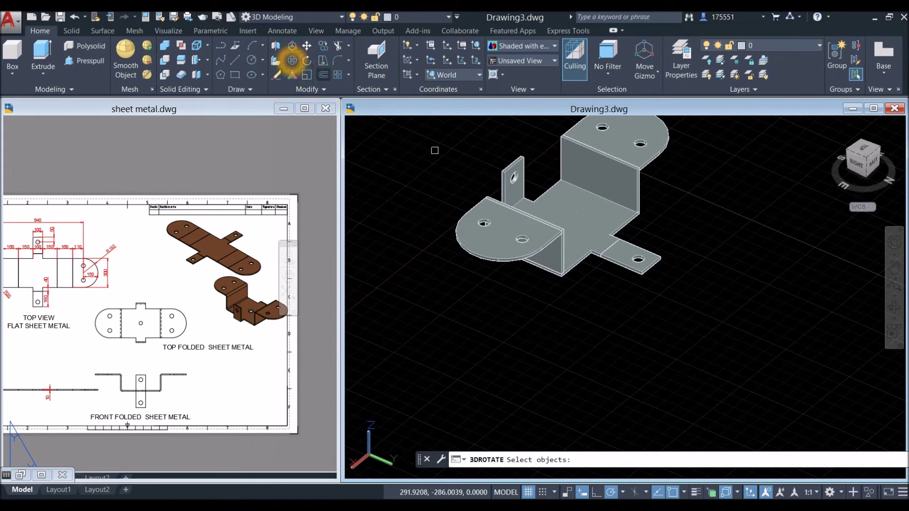
pyautogui.scroll(5, 639, 270)
pyautogui.click(631, 260)
pyautogui.press('Return')
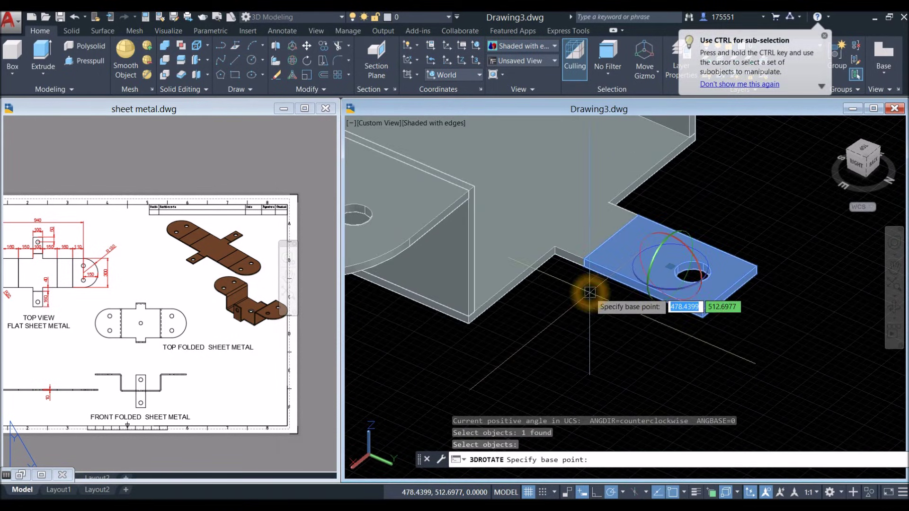
pyautogui.scroll(2, 587, 284)
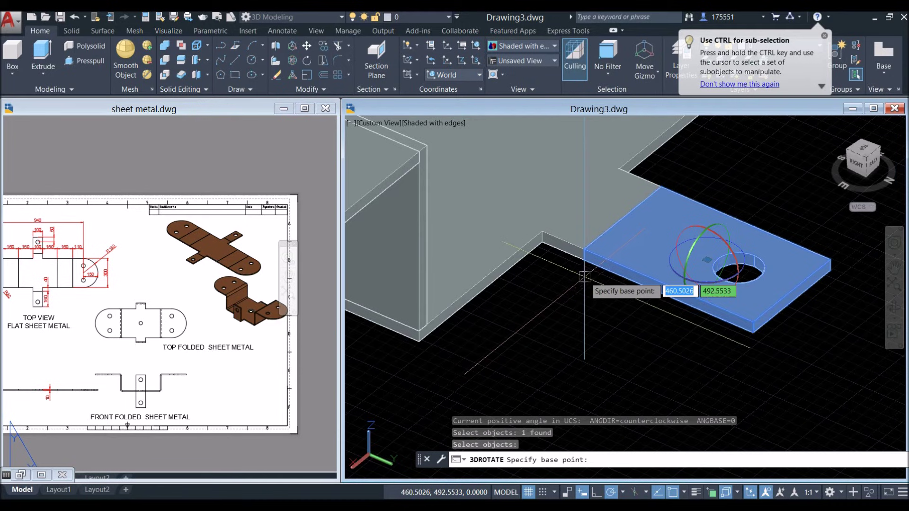
pyautogui.click(585, 261)
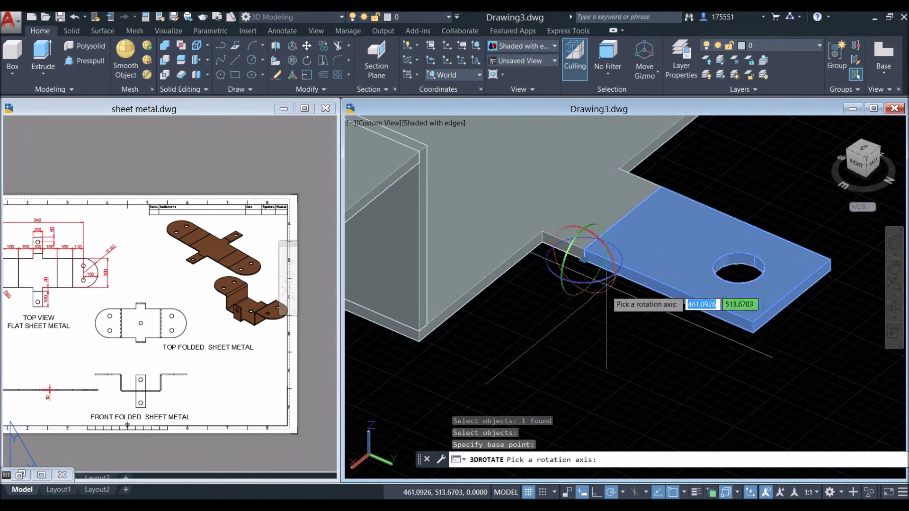
pyautogui.click(616, 264)
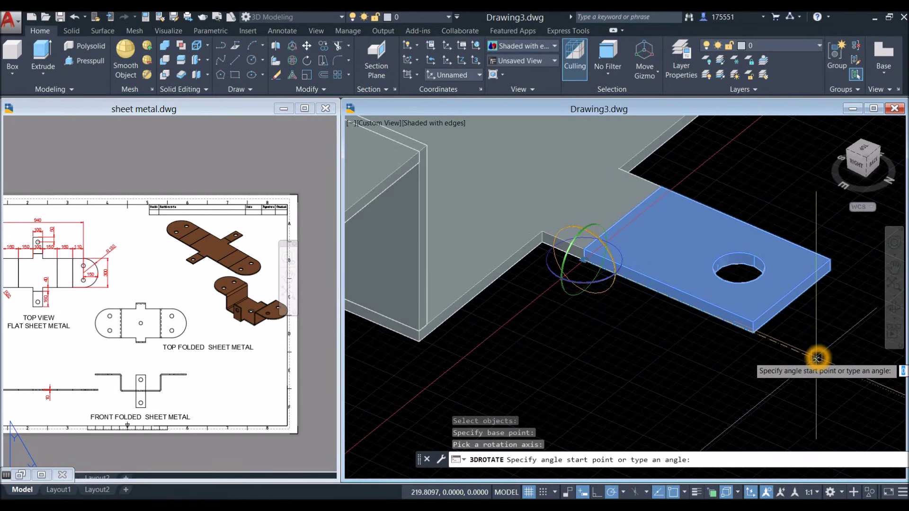
pyautogui.keyDown('shift'); pyautogui.moveTo(817, 359); pyautogui.dragTo(753, 309, button='middle'); pyautogui.keyUp('shift')
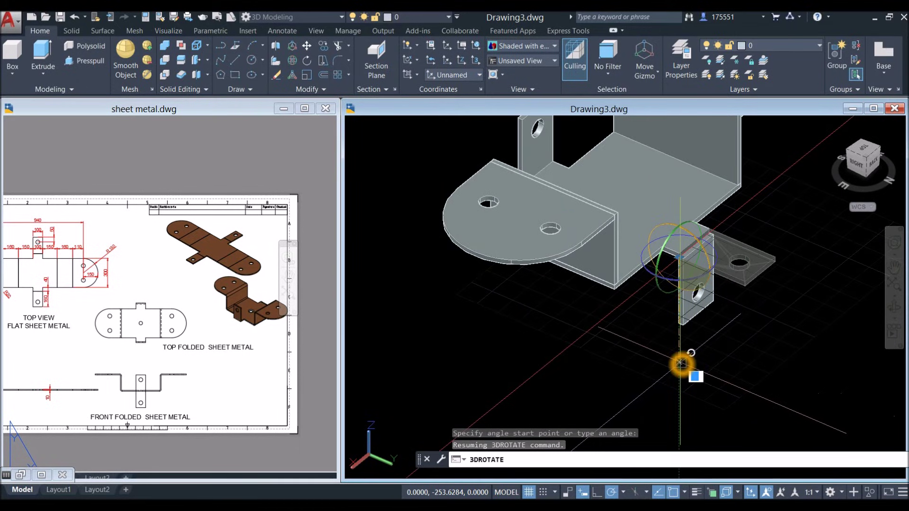
pyautogui.click(681, 362)
# Presspull the end face of the base plate's rear stub outward until it is flush with the outer face of the downward tab
pyautogui.scroll(-3, 559, 315)
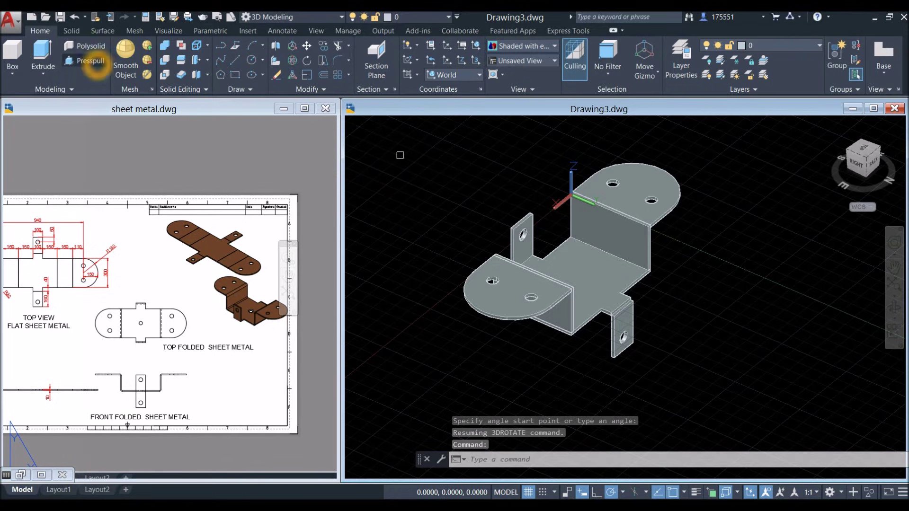
pyautogui.click(90, 61)
pyautogui.scroll(5, 633, 314)
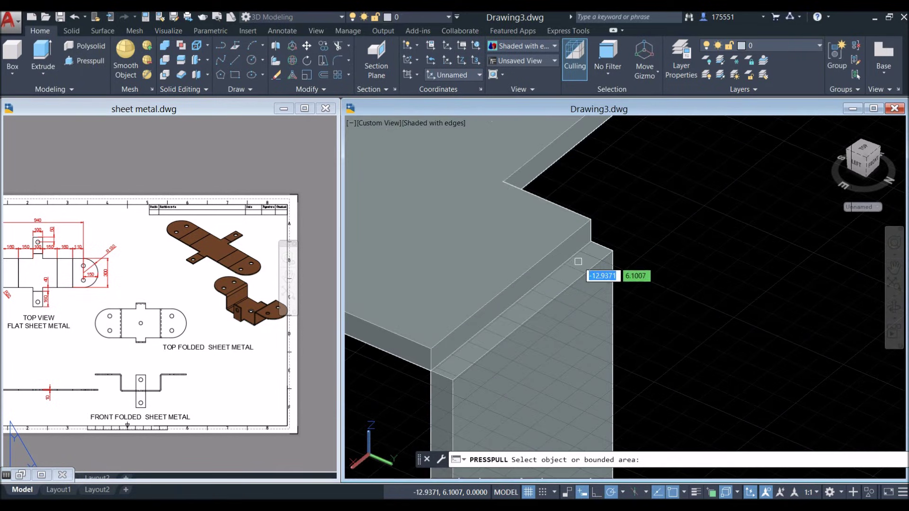
pyautogui.click(573, 252)
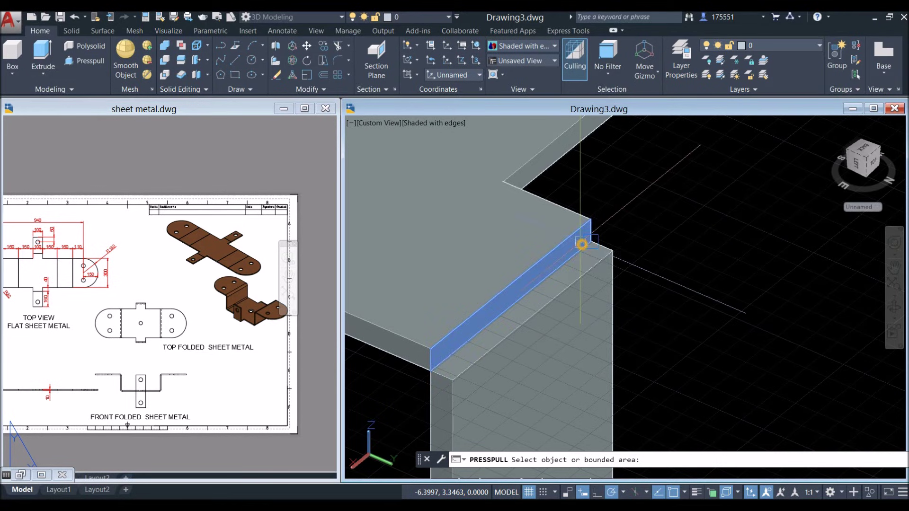
pyautogui.click(581, 243)
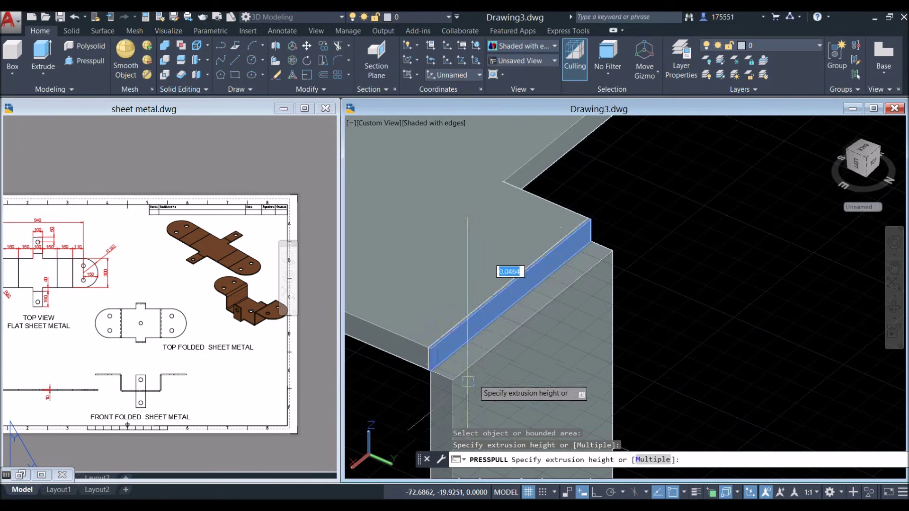
pyautogui.click(452, 375)
# Presspull the end face of the base plate's front stub outward flush with the outer face of the upright tab and finish the command
pyautogui.scroll(-5, 457, 369)
pyautogui.moveTo(458, 370); pyautogui.dragTo(652, 301, button='middle')
pyautogui.keyDown('shift'); pyautogui.moveTo(572, 280); pyautogui.dragTo(682, 233, button='middle'); pyautogui.keyUp('shift')
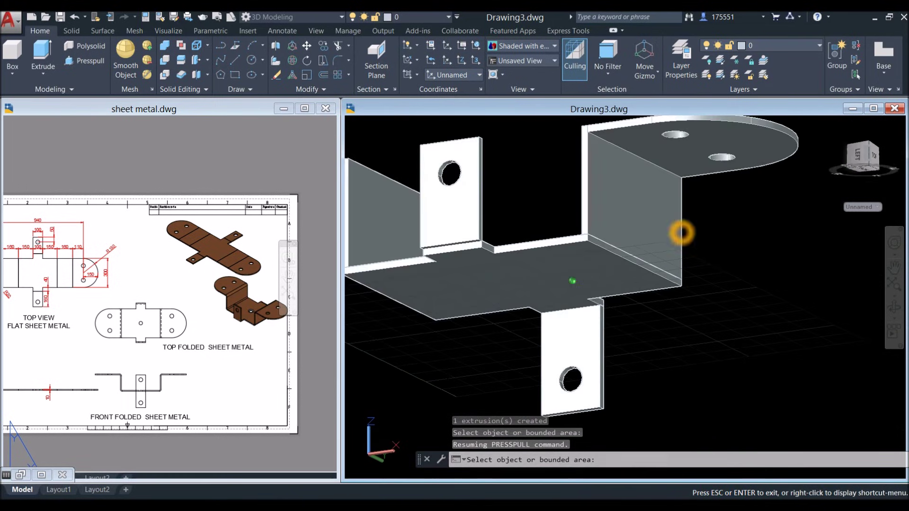
pyautogui.scroll(-3, 676, 236)
pyautogui.scroll(8, 497, 268)
pyautogui.moveTo(564, 227); pyautogui.dragTo(476, 299, button='middle')
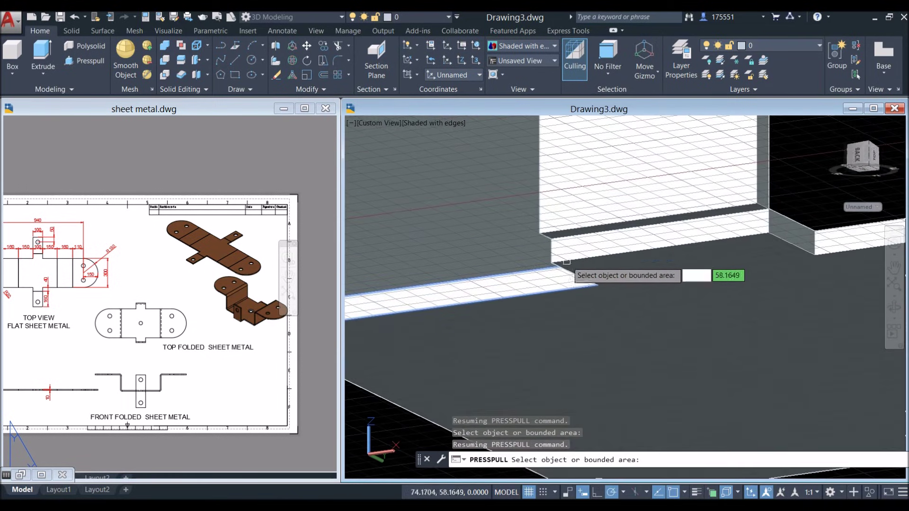
pyautogui.click(581, 245)
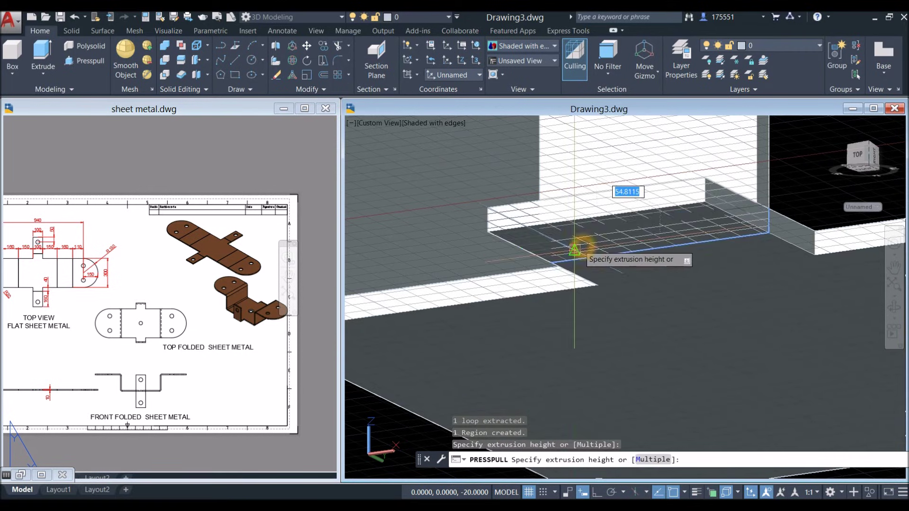
pyautogui.click(756, 203)
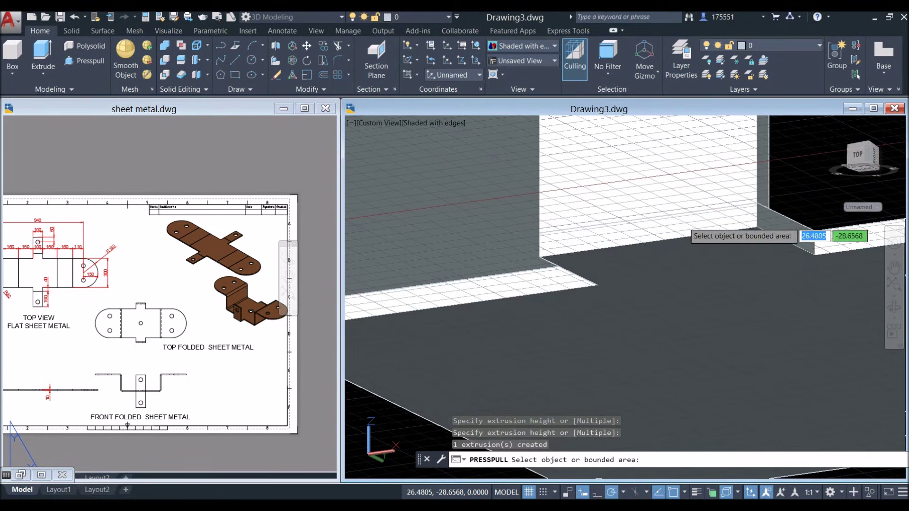
pyautogui.scroll(-10, 675, 230)
pyautogui.press('Return')
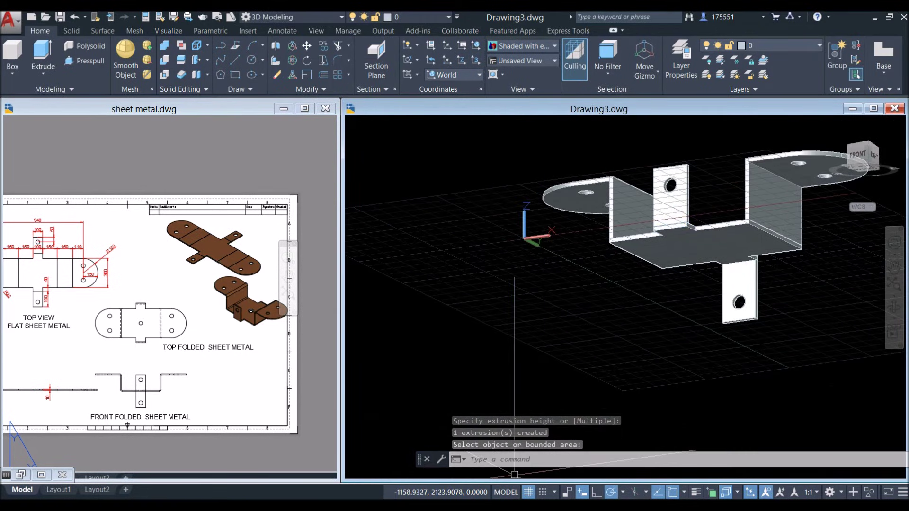
# Turn off the grid display around the folded sheet metal model
pyautogui.click(527, 493)
pyautogui.keyDown('shift'); pyautogui.moveTo(612, 298); pyautogui.dragTo(492, 327, button='middle'); pyautogui.keyUp('shift')
pyautogui.scroll(-3, 544, 314)
pyautogui.scroll(-2, 495, 319)
pyautogui.scroll(4, 563, 304)
pyautogui.keyDown('shift'); pyautogui.moveTo(579, 314); pyautogui.dragTo(581, 318, button='middle'); pyautogui.keyUp('shift')
pyautogui.keyDown('shift'); pyautogui.moveTo(535, 275); pyautogui.dragTo(590, 310, button='middle'); pyautogui.keyUp('shift')
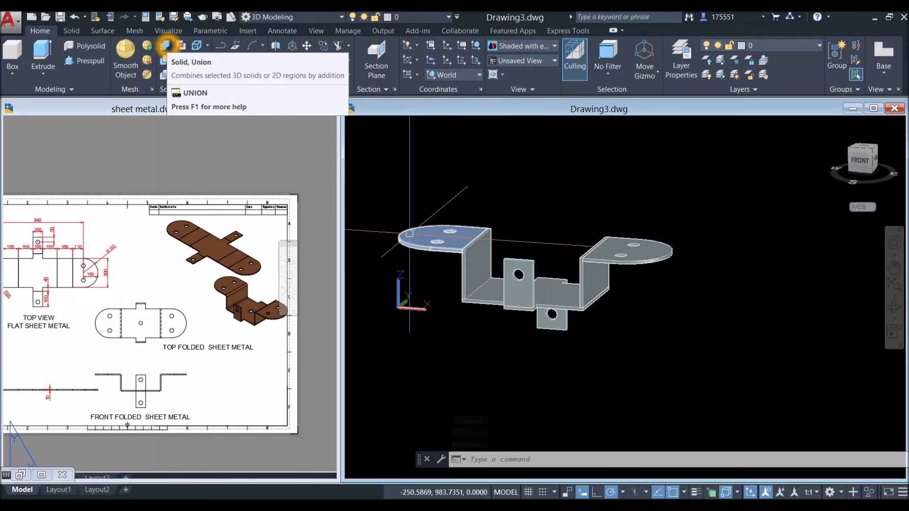
# Union all the plates and tabs of the folded part into a single solid
pyautogui.click(166, 45)
pyautogui.click(398, 155)
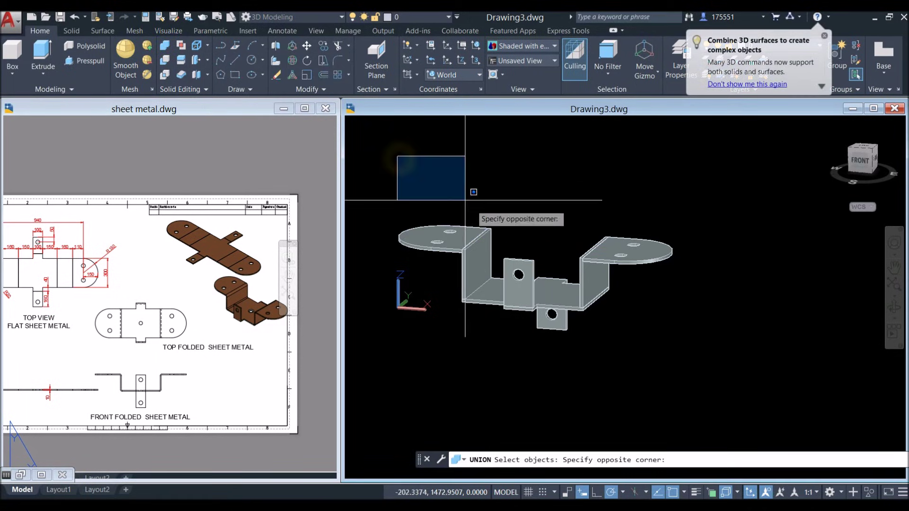
pyautogui.click(866, 450)
pyautogui.press('Return')
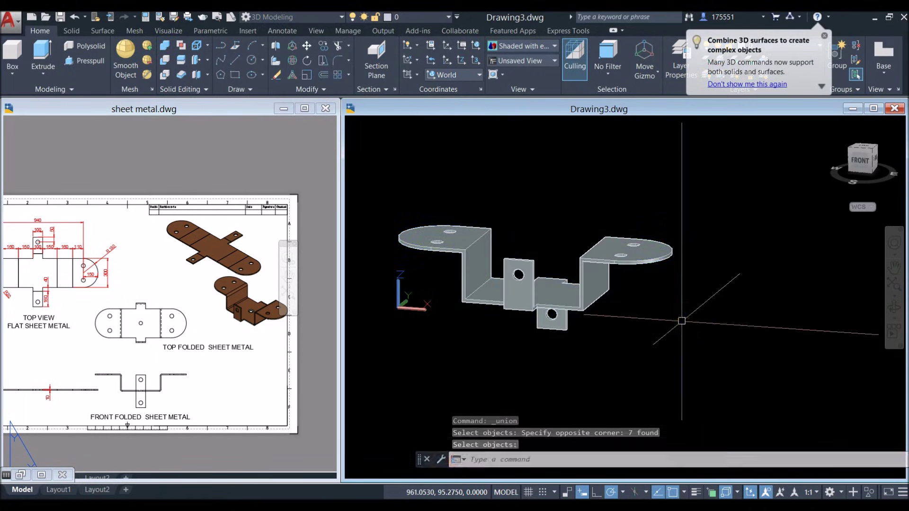
# Add a radius dimension to the inner arc of the lower-left bend in the front folded view of the reference drawing
pyautogui.click(163, 307)
pyautogui.scroll(-3, 229, 350)
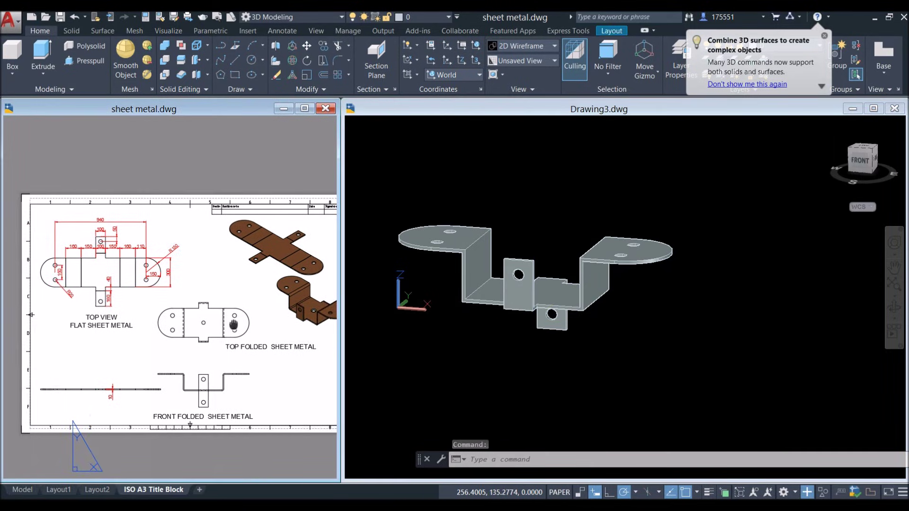
pyautogui.scroll(5, 230, 351)
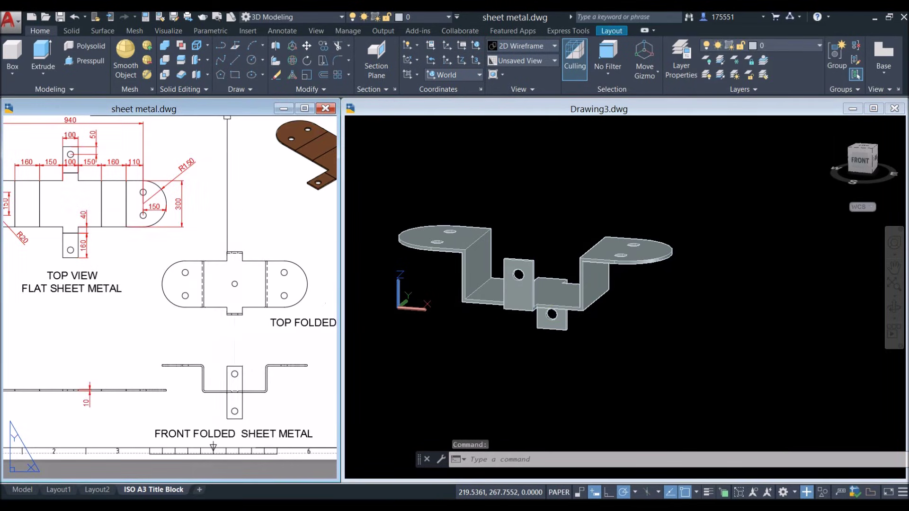
pyautogui.click(282, 31)
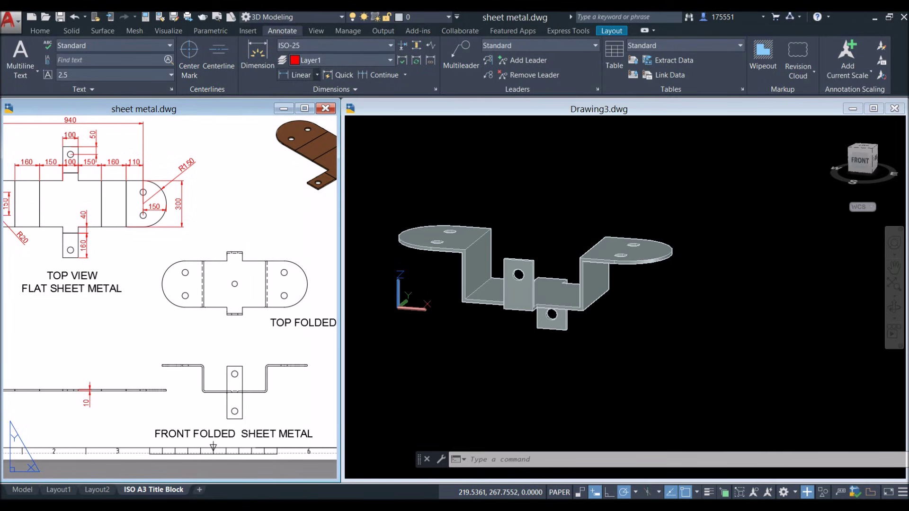
pyautogui.click(316, 74)
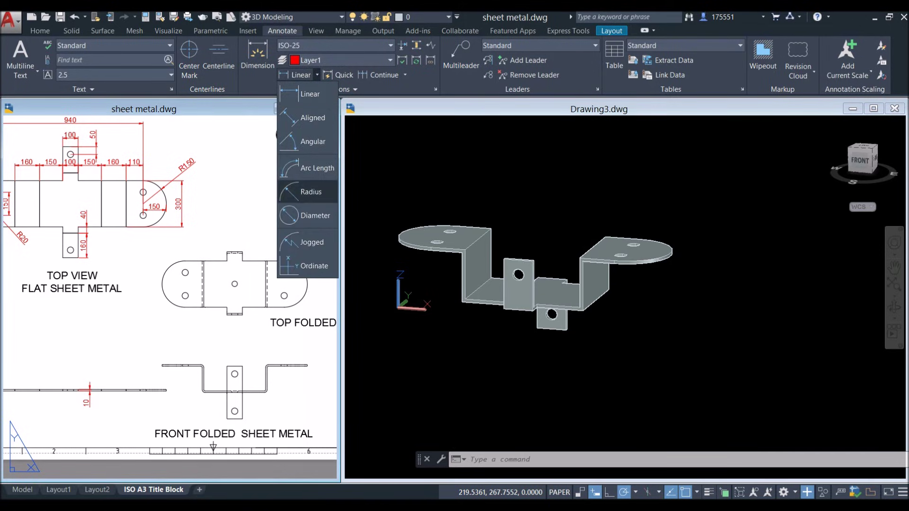
pyautogui.click(311, 192)
pyautogui.scroll(5, 202, 373)
pyautogui.scroll(2, 199, 351)
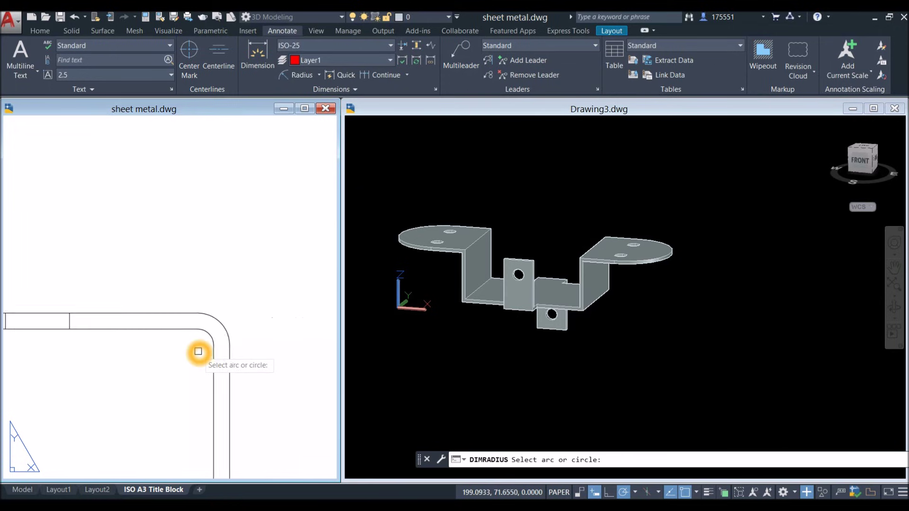
pyautogui.scroll(-5, 198, 351)
pyautogui.scroll(6, 198, 350)
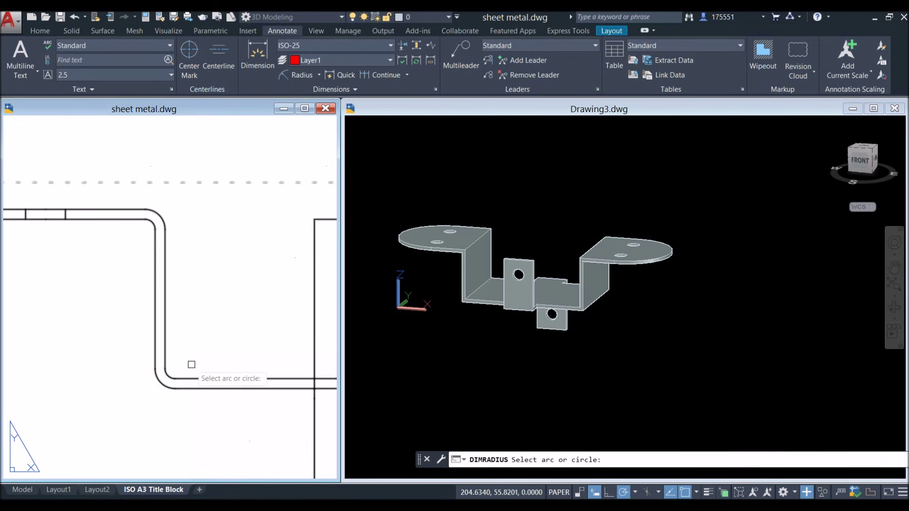
pyautogui.click(170, 372)
pyautogui.click(224, 331)
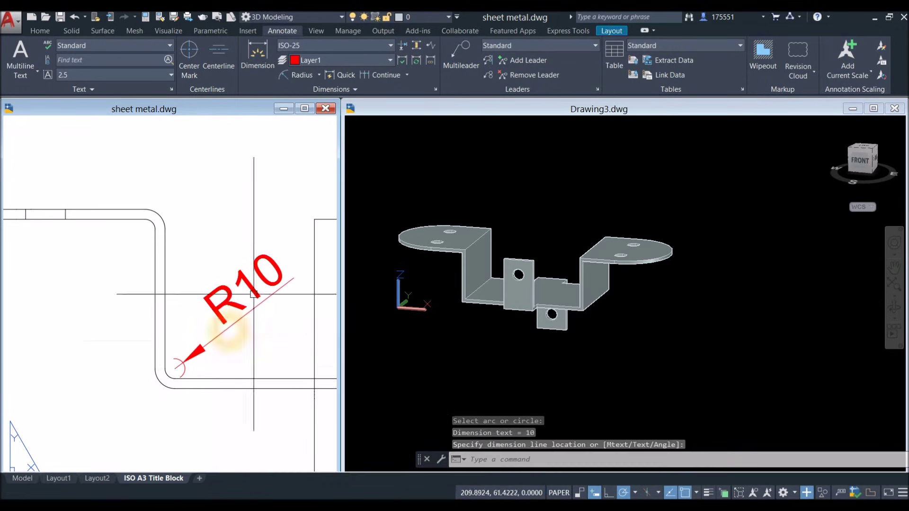
# Add a radius dimension to the outer arc of the same lower-left bend in the front folded view
pyautogui.click(307, 75)
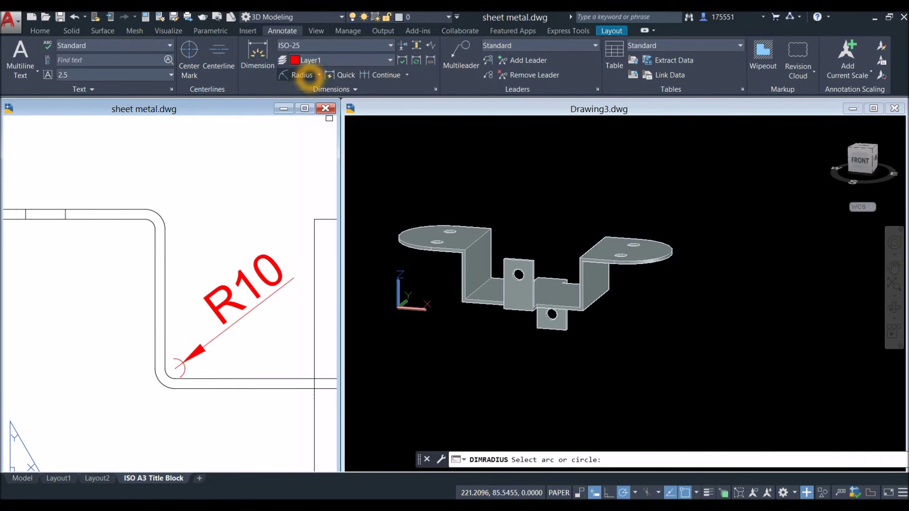
pyautogui.click(159, 378)
pyautogui.click(129, 399)
pyautogui.scroll(-5, 190, 334)
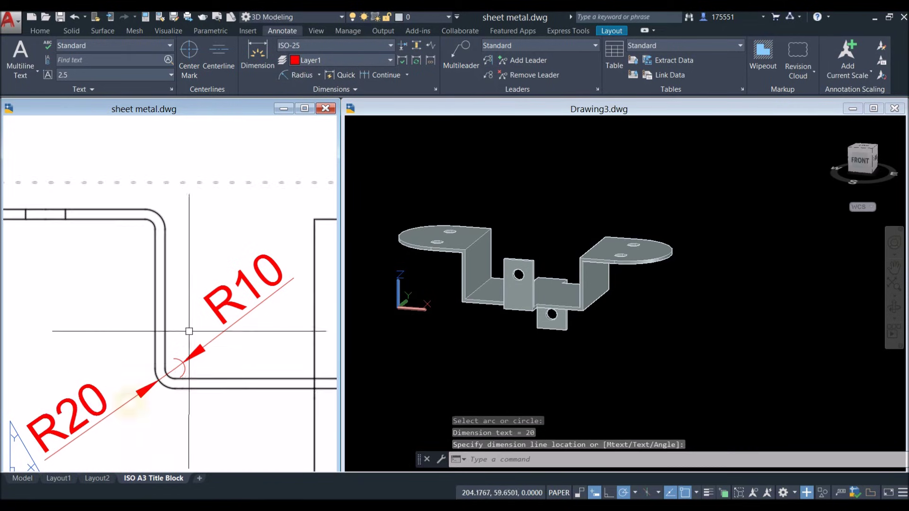
pyautogui.scroll(-4, 191, 328)
# In the 3D model, select the inside edges where the base plate meets both vertical walls for a radius 10 edge fillet
pyautogui.click(467, 361)
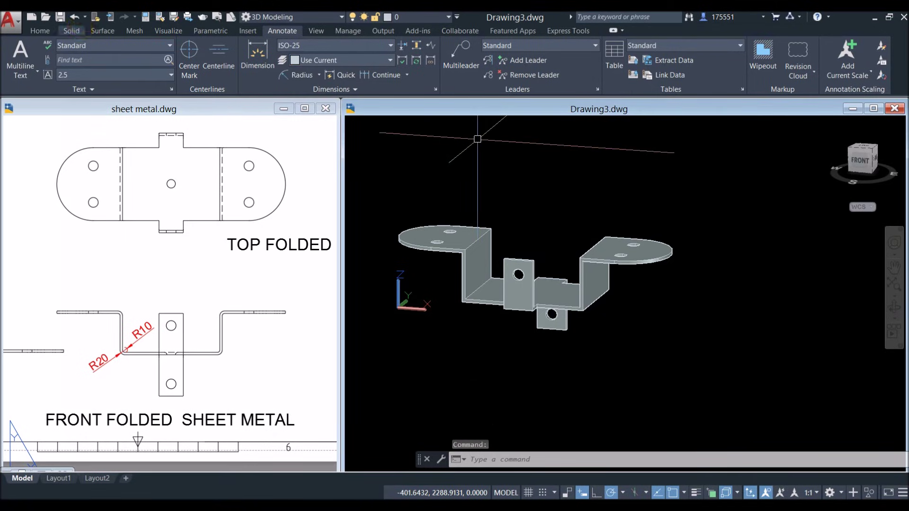
pyautogui.click(71, 31)
pyautogui.click(426, 52)
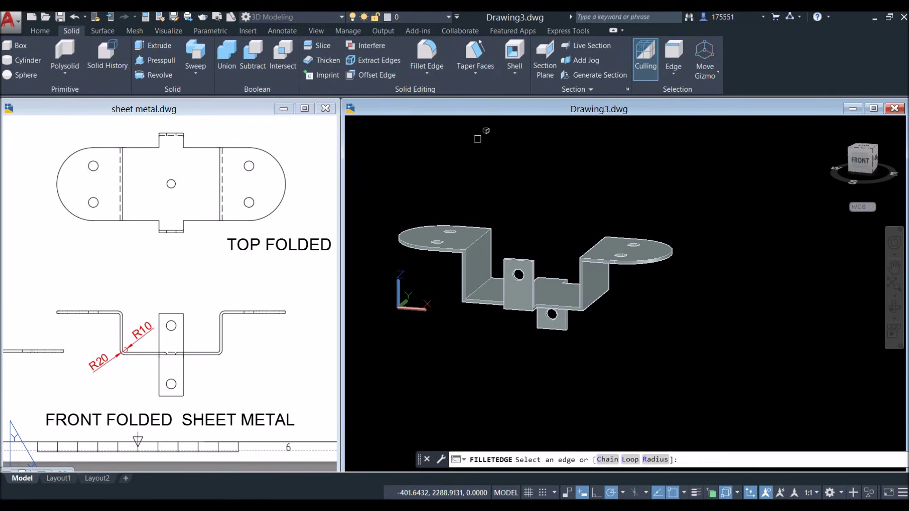
pyautogui.click(655, 459)
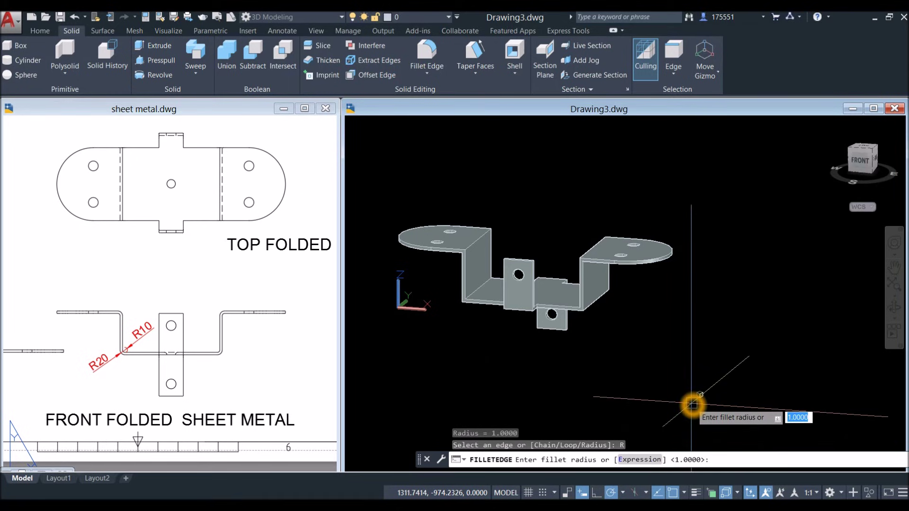
pyautogui.press('Return')
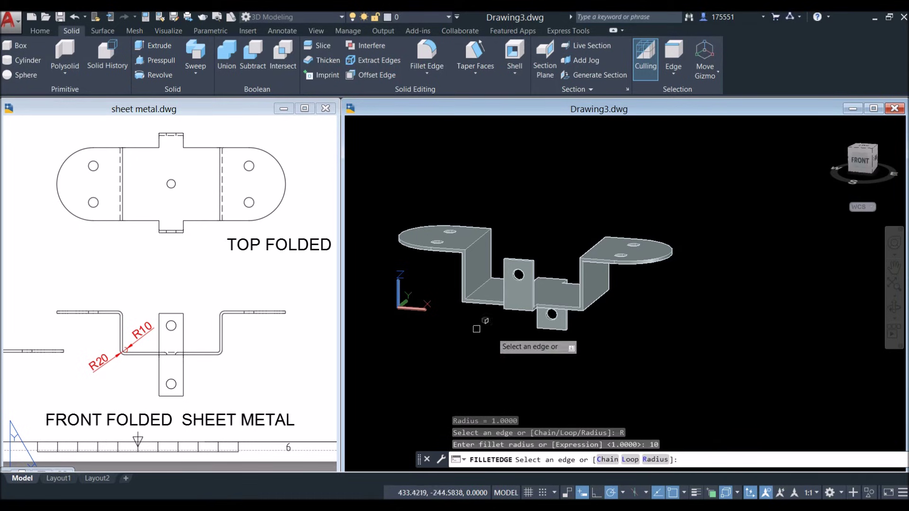
pyautogui.scroll(3, 467, 256)
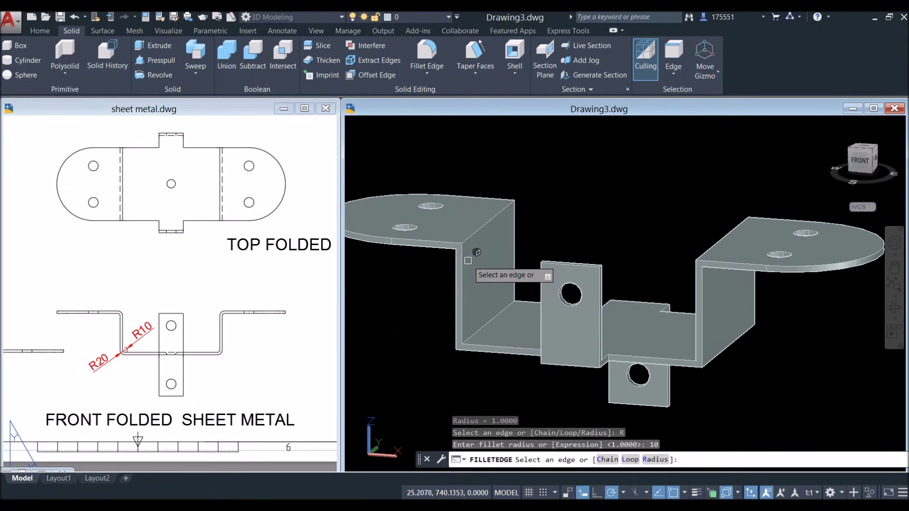
pyautogui.click(500, 315)
pyautogui.scroll(-3, 493, 319)
pyautogui.scroll(2, 544, 326)
pyautogui.keyDown('shift'); pyautogui.moveTo(572, 328); pyautogui.dragTo(604, 347, button='middle'); pyautogui.keyUp('shift')
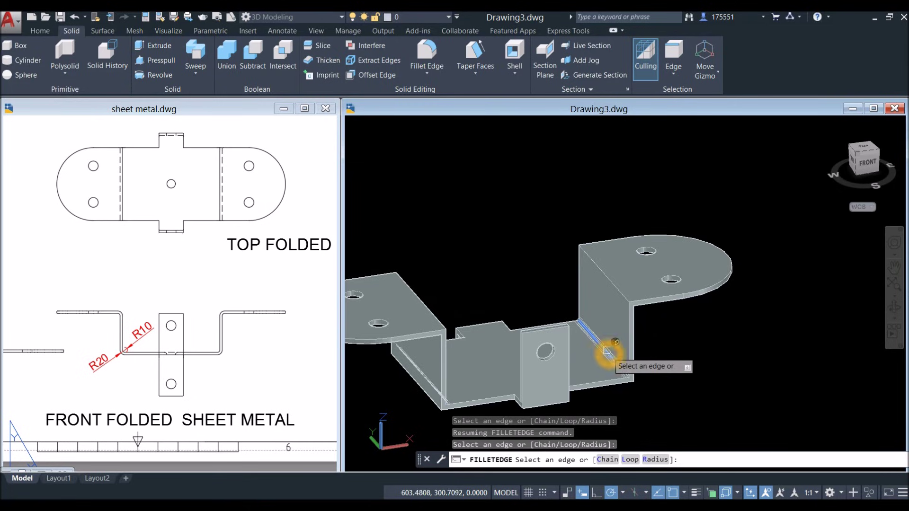
# Add the inside edges beneath both rounded flanges, where they meet the vertical walls, to the radius 10 fillet selection
pyautogui.scroll(-3, 603, 349)
pyautogui.keyDown('shift'); pyautogui.moveTo(503, 359); pyautogui.dragTo(509, 306, button='middle'); pyautogui.keyUp('shift')
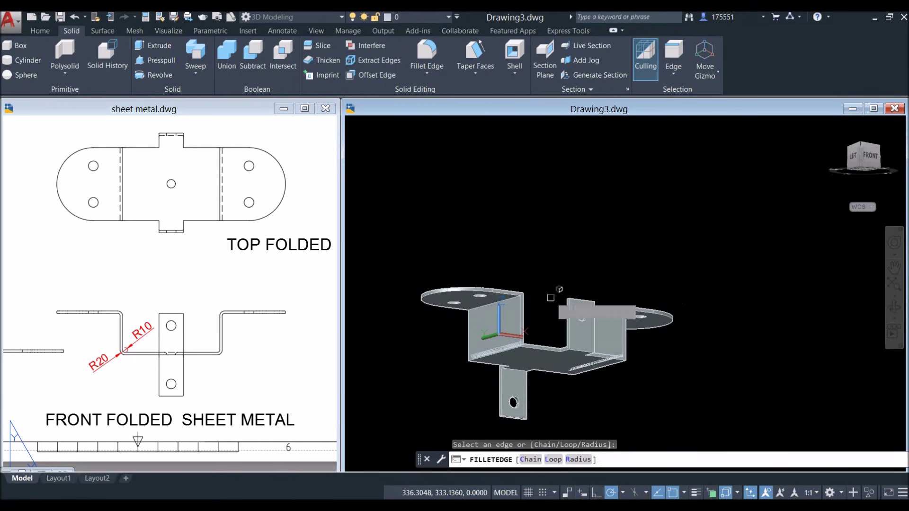
pyautogui.scroll(2, 505, 304)
pyautogui.scroll(2, 504, 303)
pyautogui.click(507, 297)
pyautogui.scroll(1, 518, 310)
pyautogui.scroll(-5, 523, 318)
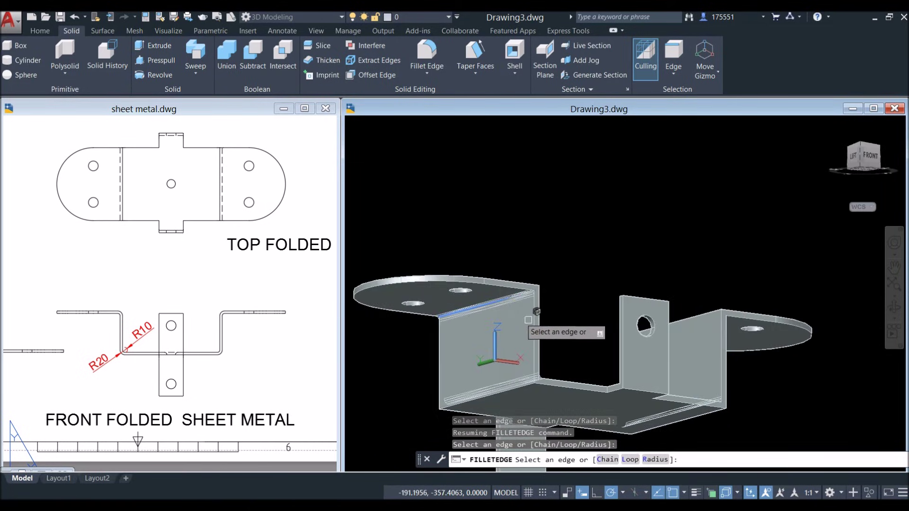
pyautogui.keyDown('shift'); pyautogui.moveTo(554, 331); pyautogui.dragTo(463, 365, button='middle'); pyautogui.keyUp('shift')
pyautogui.scroll(4, 521, 355)
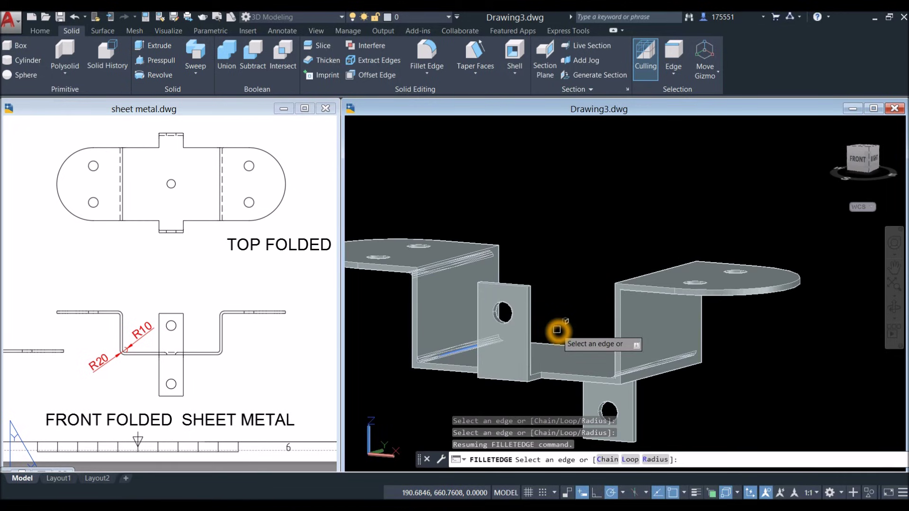
pyautogui.keyDown('shift'); pyautogui.moveTo(557, 329); pyautogui.dragTo(534, 374, button='middle'); pyautogui.keyUp('shift')
pyautogui.scroll(3, 592, 237)
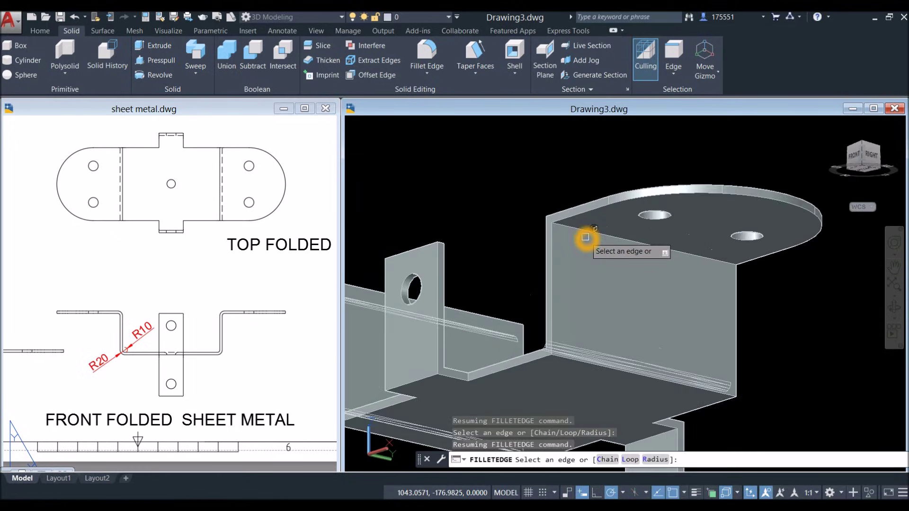
pyautogui.click(596, 229)
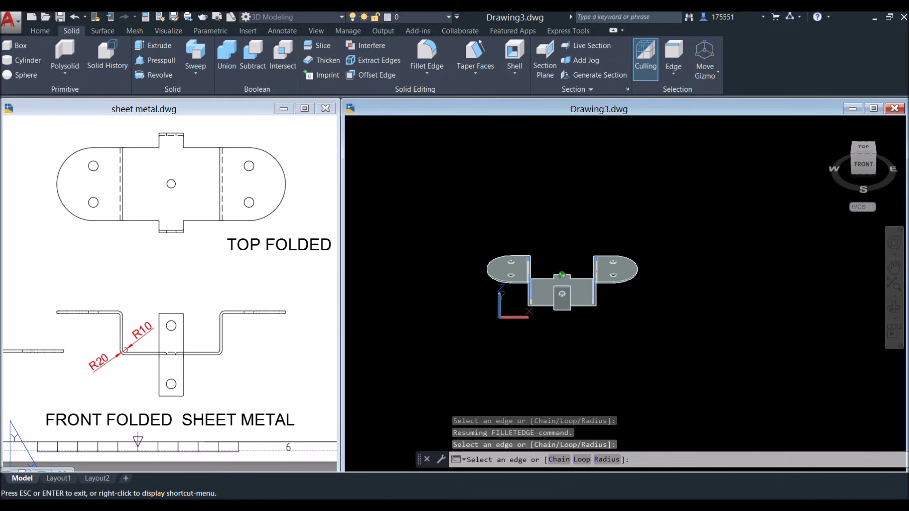
# Include the inside bend edges of the tabs and apply the radius 10 fillet to all selected edges
pyautogui.keyDown('shift'); pyautogui.moveTo(568, 265); pyautogui.dragTo(724, 359, button='middle'); pyautogui.keyUp('shift')
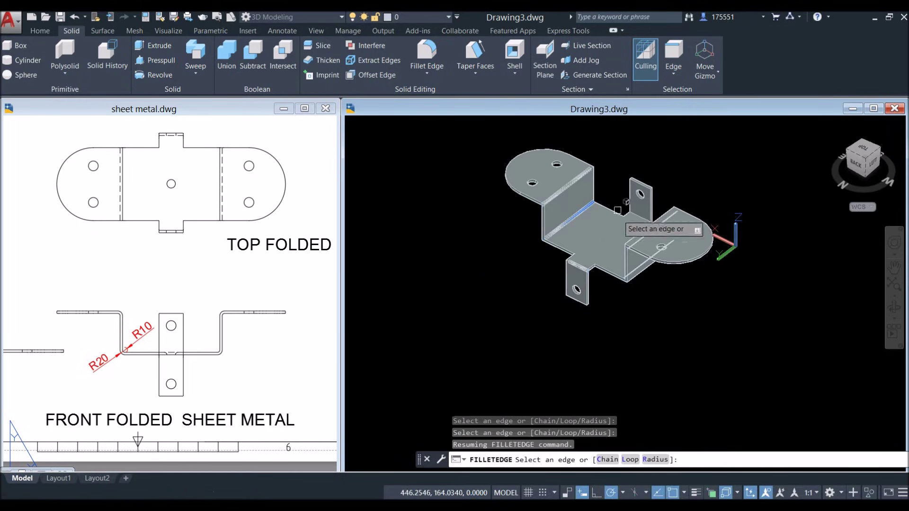
pyautogui.scroll(4, 621, 196)
pyautogui.keyDown('shift'); pyautogui.moveTo(629, 264); pyautogui.dragTo(682, 199, button='middle'); pyautogui.keyUp('shift')
pyautogui.rightClick(665, 181)
pyautogui.click(674, 187)
pyautogui.rightClick(674, 188)
pyautogui.click(686, 194)
pyautogui.moveTo(671, 199)
pyautogui.keyDown('shift'); pyautogui.mouseDown(button='middle')
pyautogui.moveTo(653, 199)
pyautogui.moveTo(661, 185)
pyautogui.mouseUp(button='middle'); pyautogui.keyUp('shift')
pyautogui.press('Return')
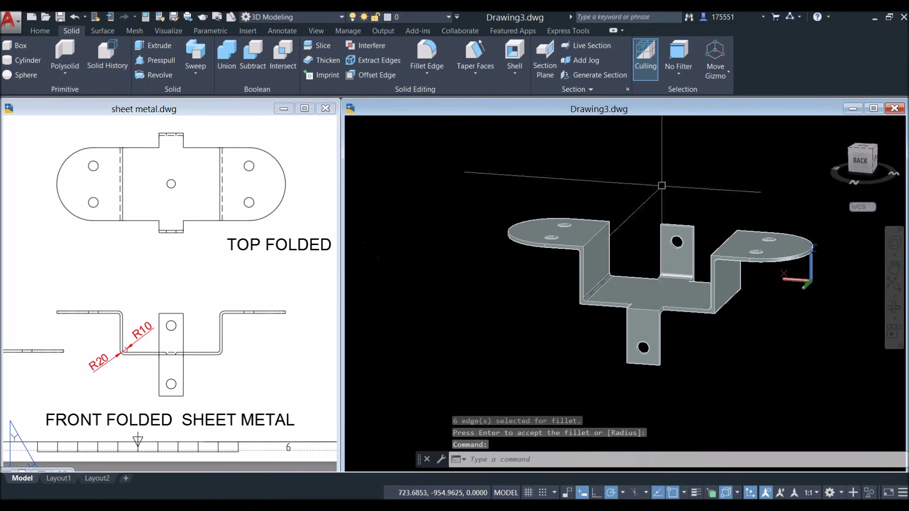
# Select the outer top edges where both rounded flanges meet the vertical walls for a radius 20 edge fillet
pyautogui.click(427, 56)
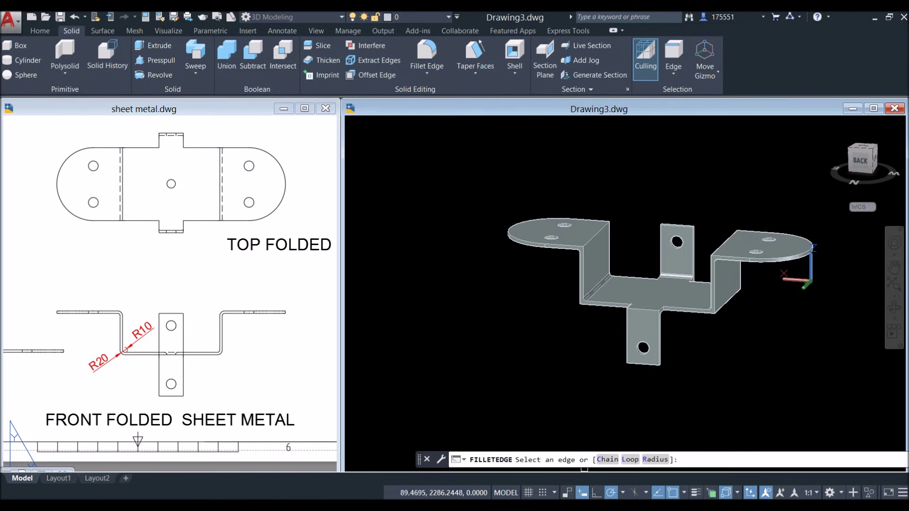
pyautogui.click(664, 460)
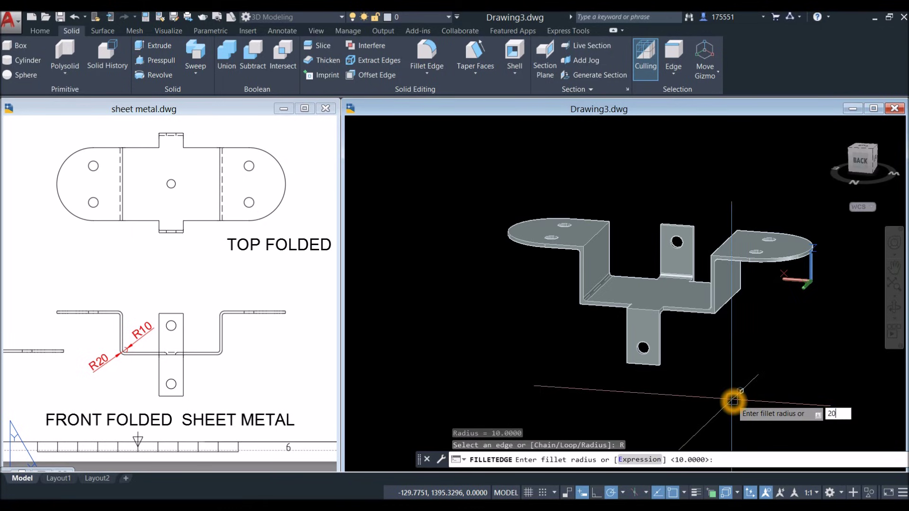
pyautogui.write('20')
pyautogui.press('Return')
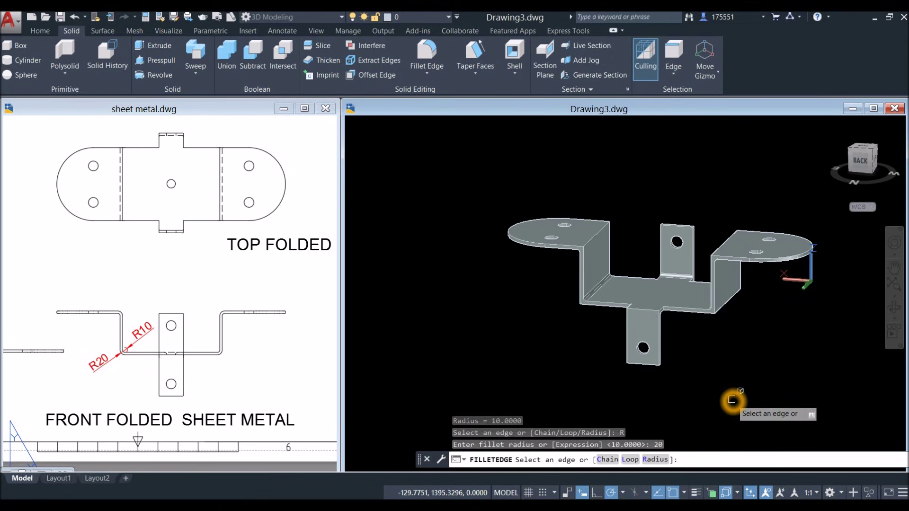
pyautogui.click(598, 235)
pyautogui.scroll(2, 617, 262)
pyautogui.moveTo(617, 262); pyautogui.dragTo(565, 271, button='middle')
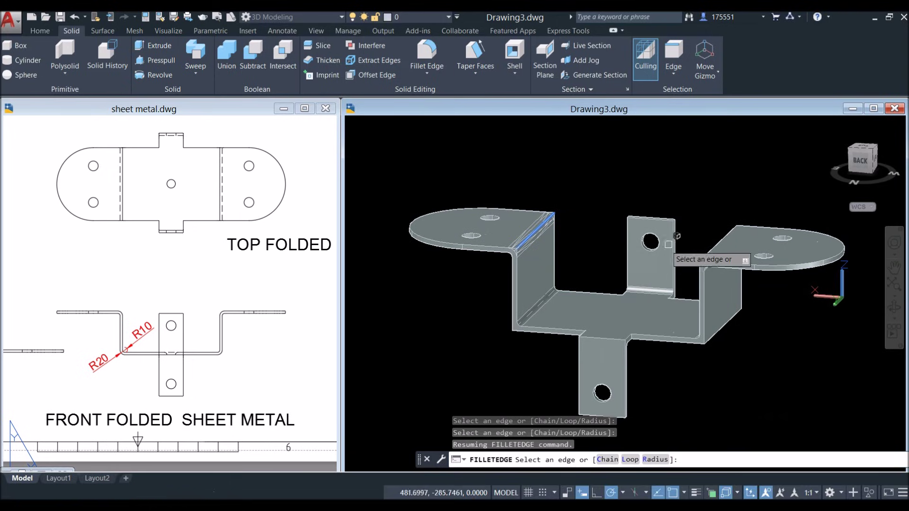
pyautogui.click(717, 241)
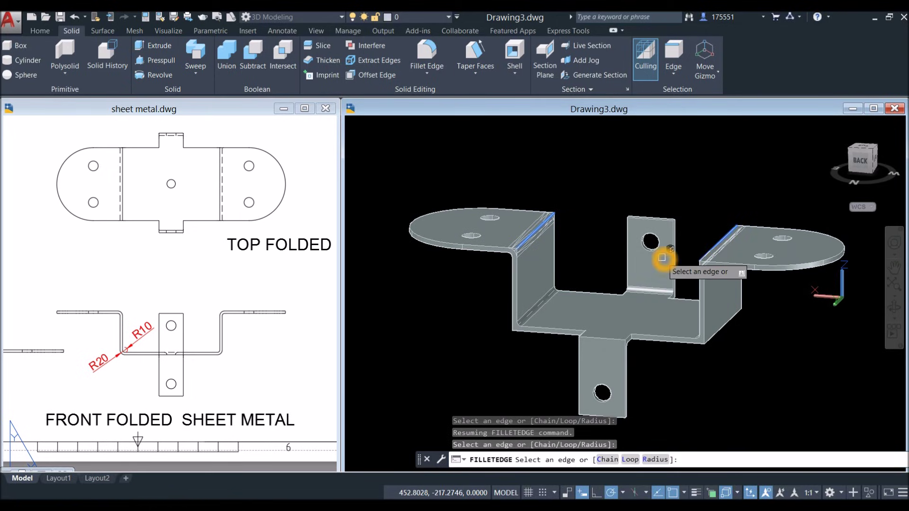
# Add one wall's outer bottom edge and the downward tab's outer bend edge to the radius 20 fillet selection
pyautogui.keyDown('shift'); pyautogui.moveTo(615, 315); pyautogui.dragTo(666, 294, button='middle'); pyautogui.keyUp('shift')
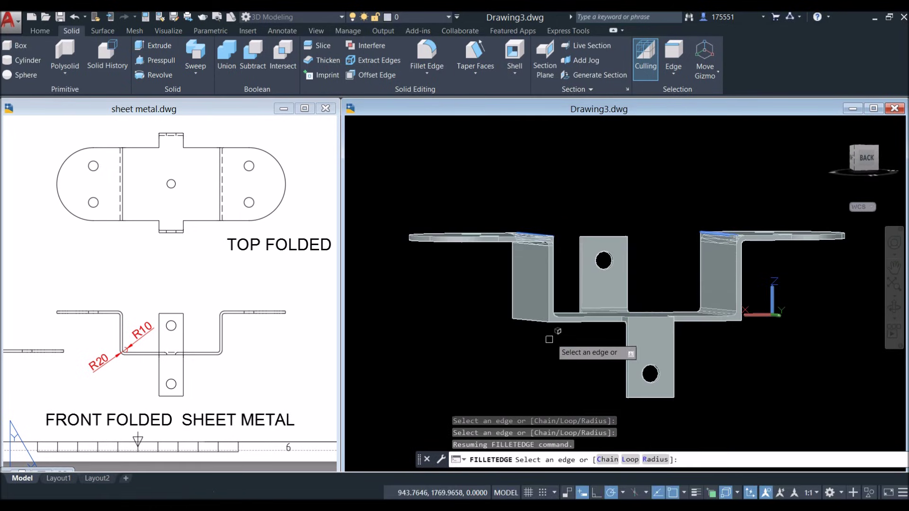
pyautogui.scroll(4, 539, 337)
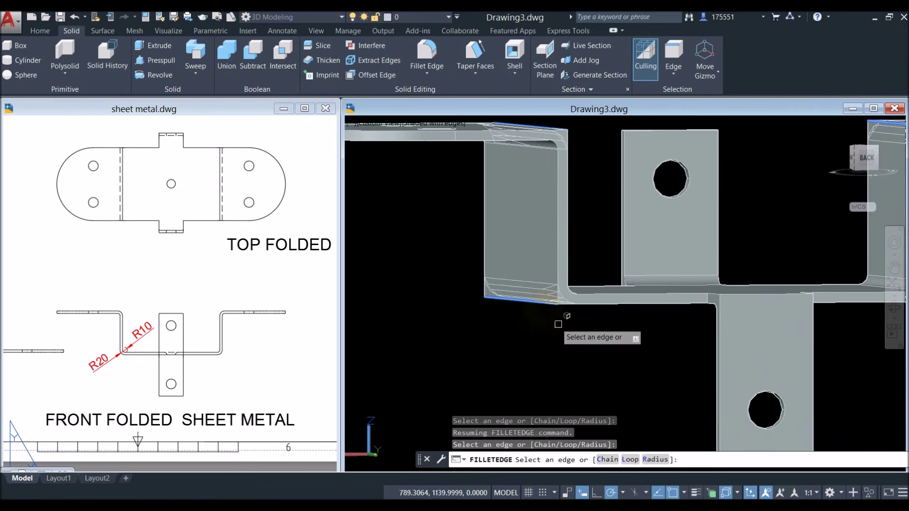
pyautogui.scroll(-3, 561, 318)
pyautogui.scroll(6, 632, 320)
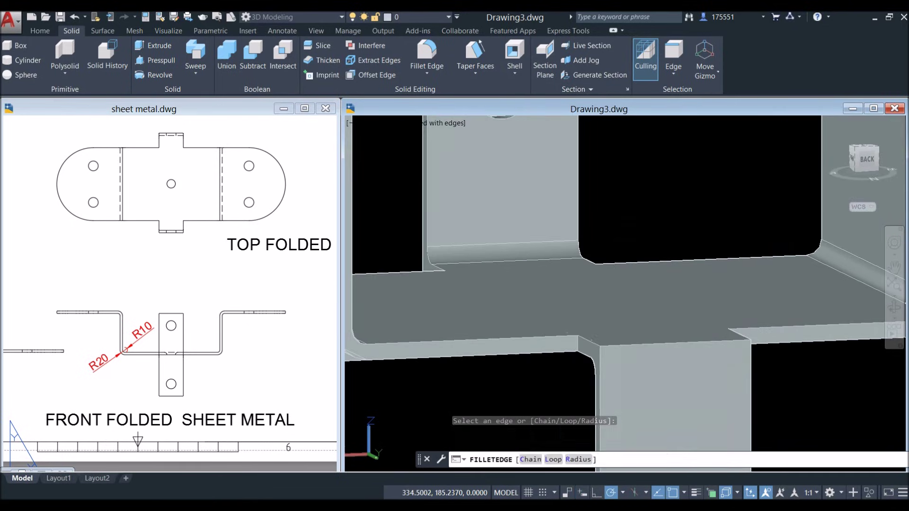
pyautogui.click(649, 346)
pyautogui.scroll(-6, 636, 320)
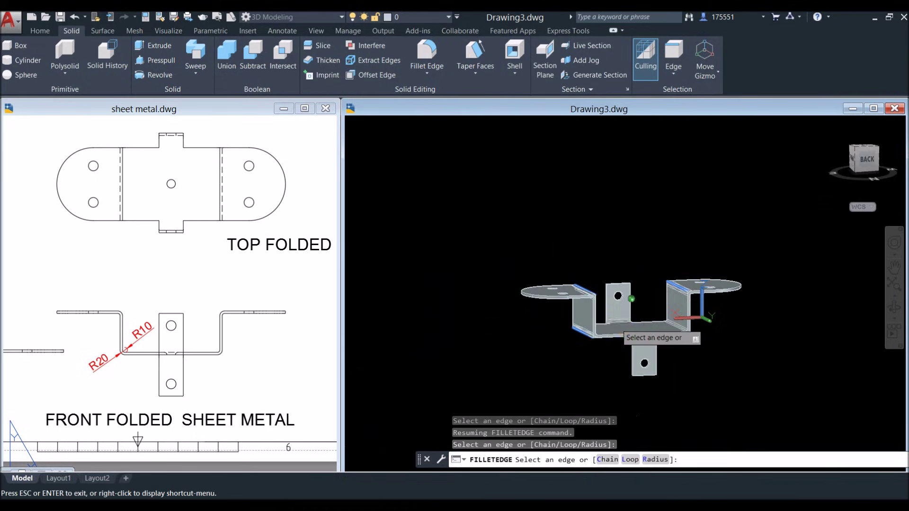
# Add the upright tab's outer bend edge and the other wall's outer bottom edge, and apply the radius 20 fillet
pyautogui.keyDown('shift'); pyautogui.moveTo(636, 320); pyautogui.dragTo(592, 327, button='middle'); pyautogui.keyUp('shift')
pyautogui.scroll(6, 589, 327)
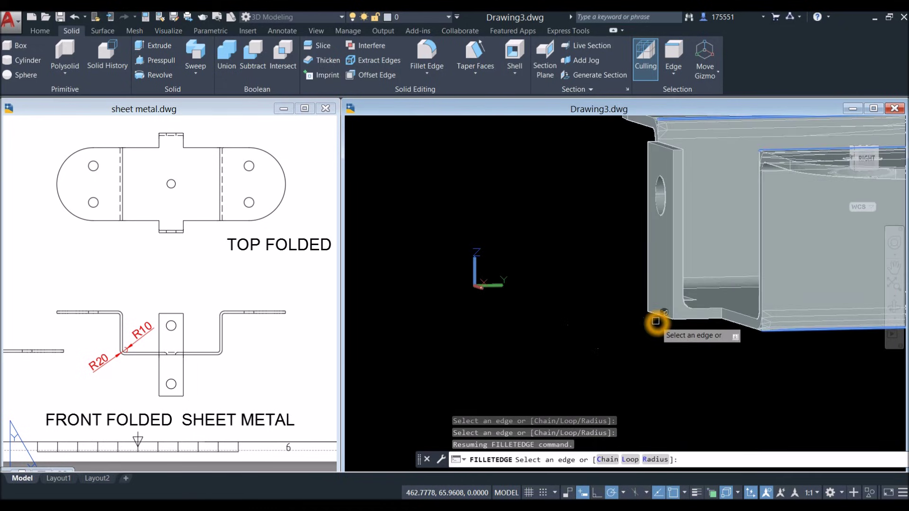
pyautogui.scroll(-2, 613, 335)
pyautogui.moveTo(614, 335); pyautogui.dragTo(646, 322, button='middle')
pyautogui.keyDown('shift'); pyautogui.moveTo(535, 316); pyautogui.dragTo(559, 351, button='middle'); pyautogui.keyUp('shift')
pyautogui.keyDown('shift'); pyautogui.moveTo(502, 250); pyautogui.dragTo(501, 294, button='middle'); pyautogui.keyUp('shift')
pyautogui.rightClick(483, 203)
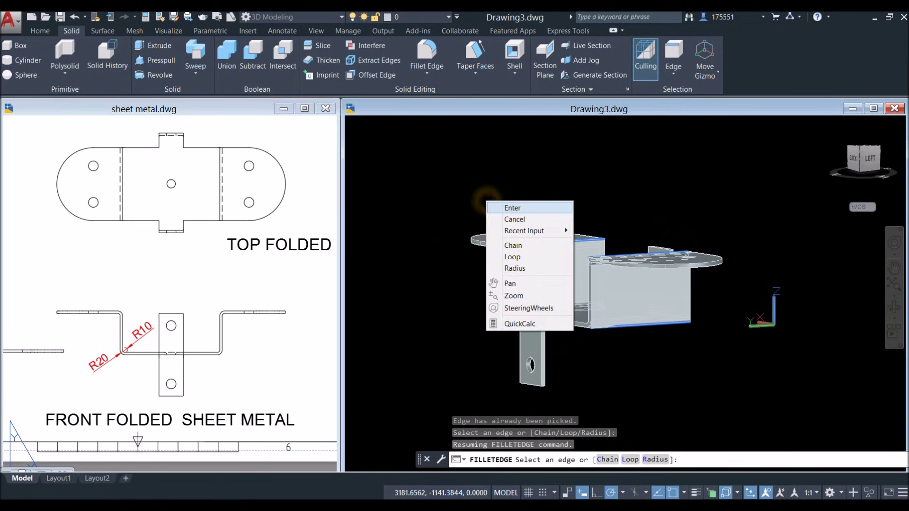
pyautogui.click(497, 205)
pyautogui.rightClick(504, 209)
pyautogui.click(528, 219)
pyautogui.moveTo(527, 219)
pyautogui.keyDown('shift'); pyautogui.mouseDown(button='middle')
pyautogui.moveTo(537, 258)
pyautogui.moveTo(568, 270)
pyautogui.moveTo(603, 242)
pyautogui.mouseUp(button='middle'); pyautogui.keyUp('shift')
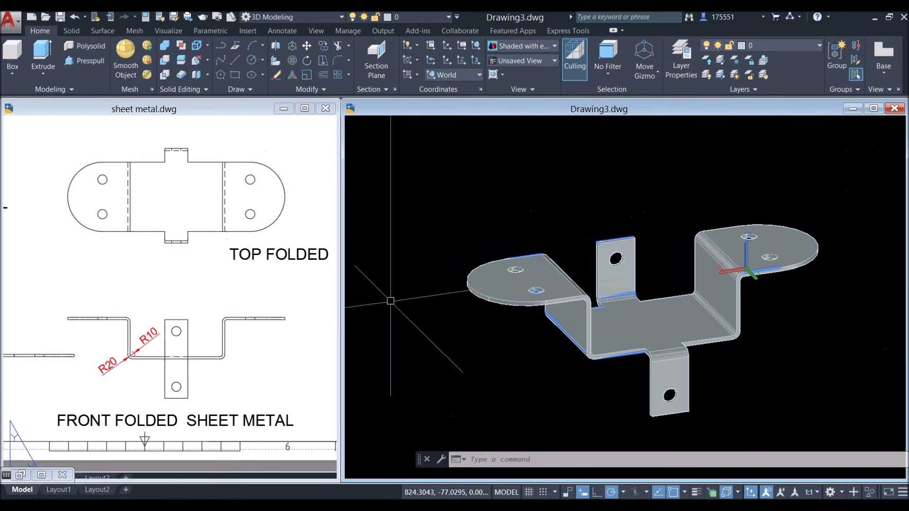
# Minimize the sheet metal.dwg reference drawing and maximize the Drawing3.dwg window with the 3D model
pyautogui.click(267, 315)
pyautogui.moveTo(268, 314); pyautogui.dragTo(265, 336, button='middle')
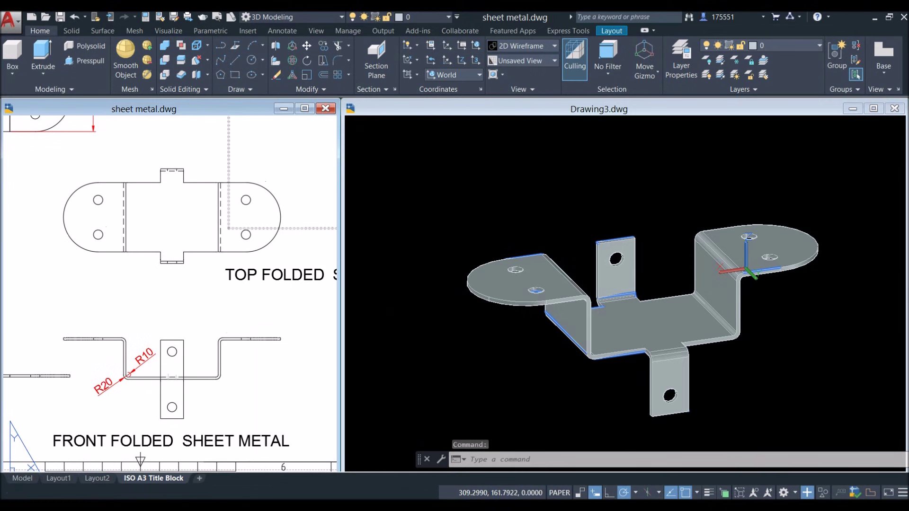
pyautogui.click(532, 209)
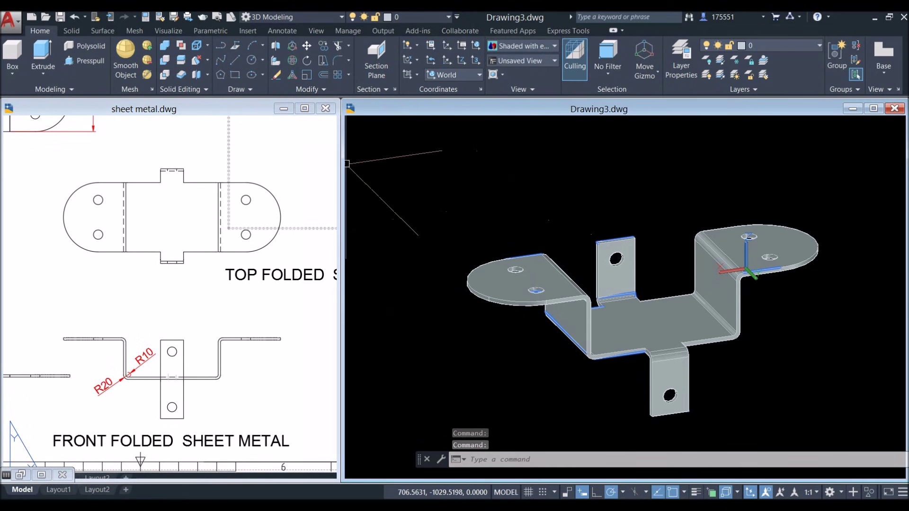
pyautogui.click(285, 110)
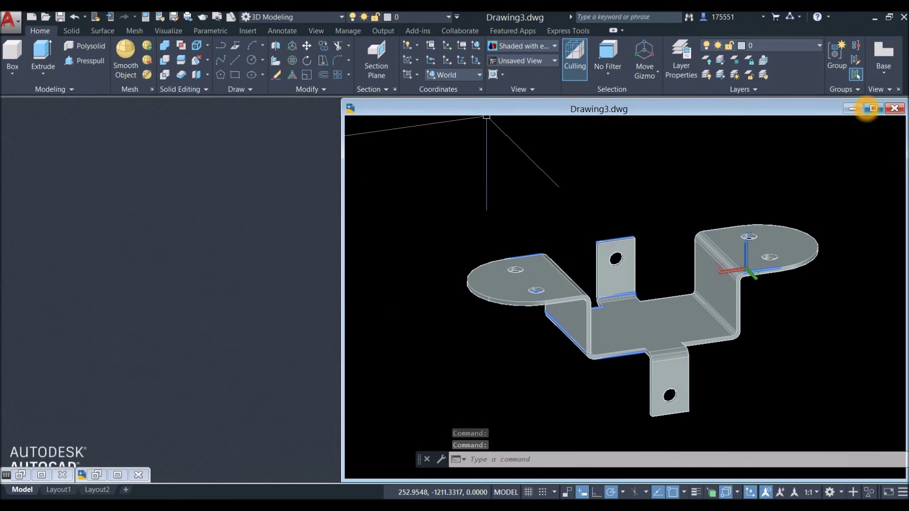
pyautogui.click(873, 109)
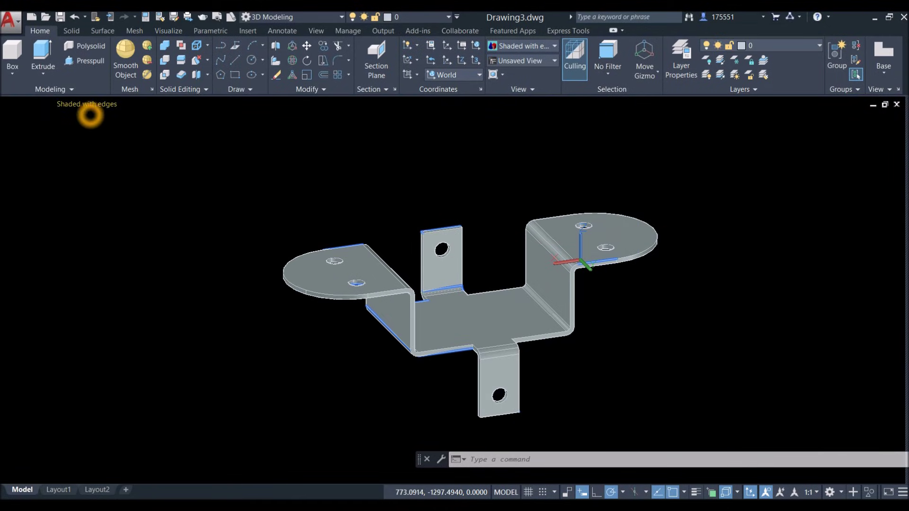
# Switch the model's visual style to Realistic and clear the selection of edges
pyautogui.click(90, 105)
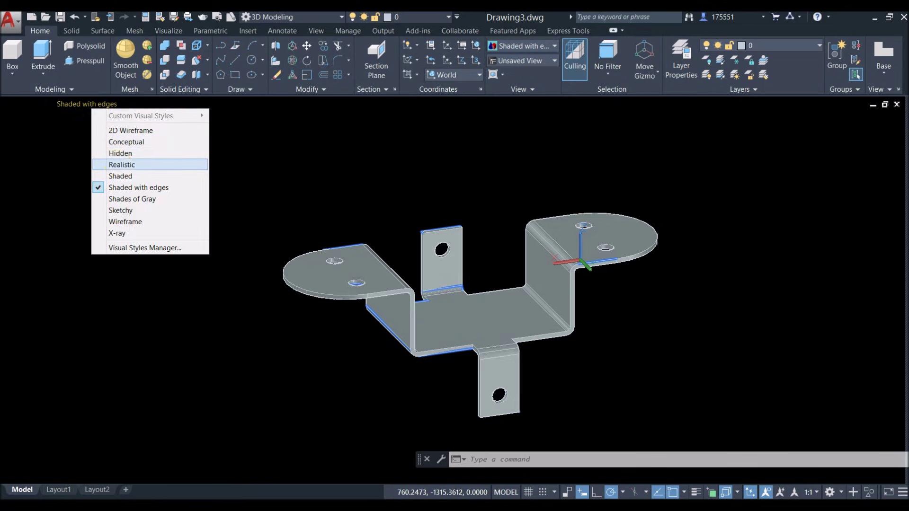
pyautogui.click(119, 165)
pyautogui.keyDown('shift'); pyautogui.moveTo(445, 202); pyautogui.dragTo(426, 195, button='middle'); pyautogui.keyUp('shift')
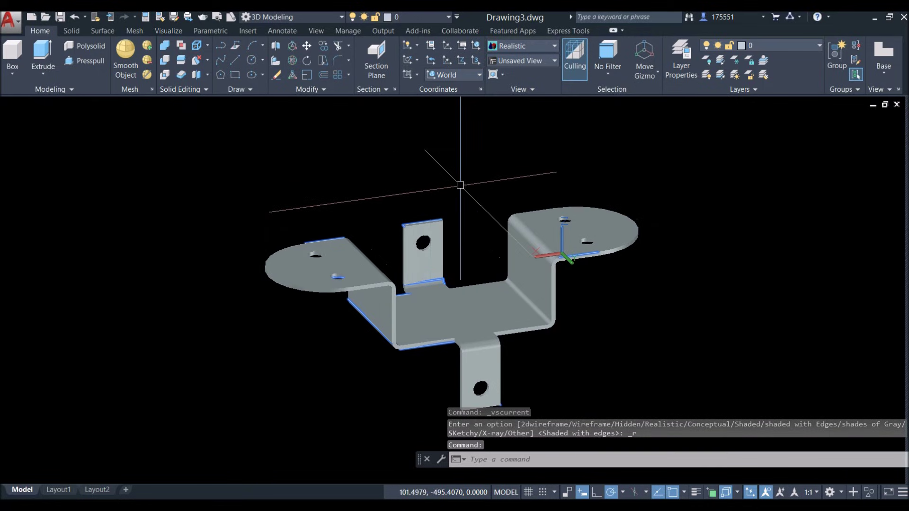
pyautogui.click(445, 241)
pyautogui.press('Escape')
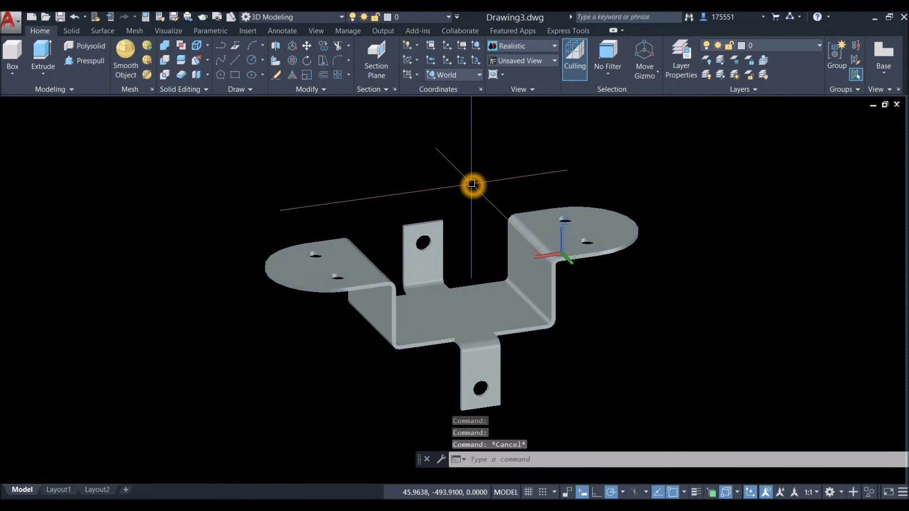
# Assign the Flaked Reflective - Beige material from the Autodesk Library's Metallic Paint category to the folded sheet metal solid
pyautogui.write('MAT')
pyautogui.press('Return')
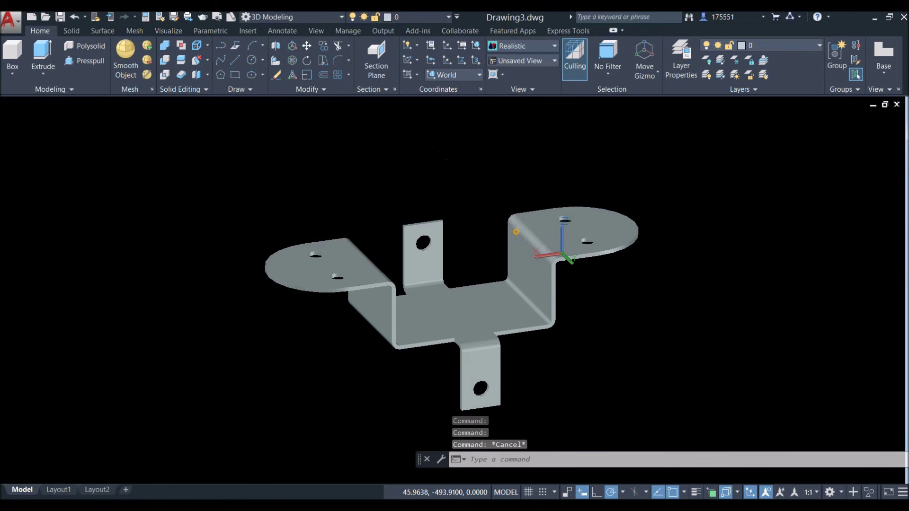
pyautogui.moveTo(617, 161); pyautogui.dragTo(857, 127)
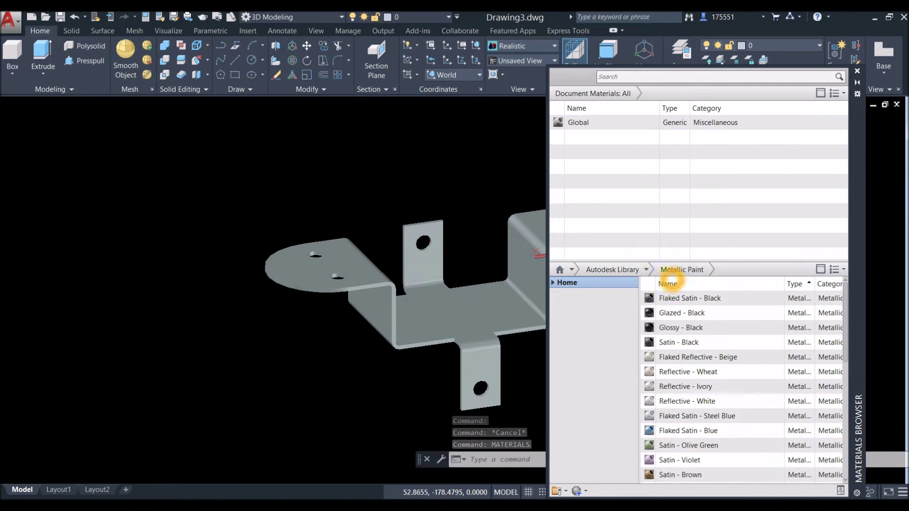
pyautogui.click(646, 269)
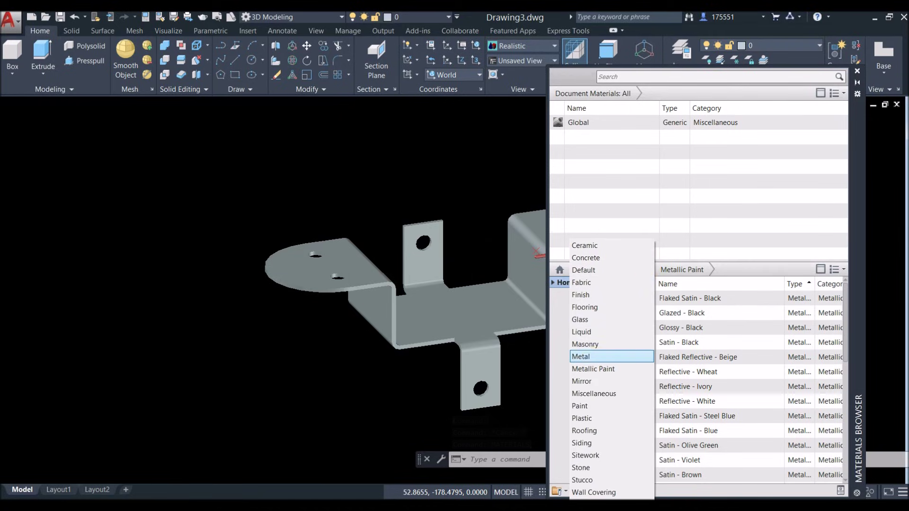
pyautogui.click(593, 372)
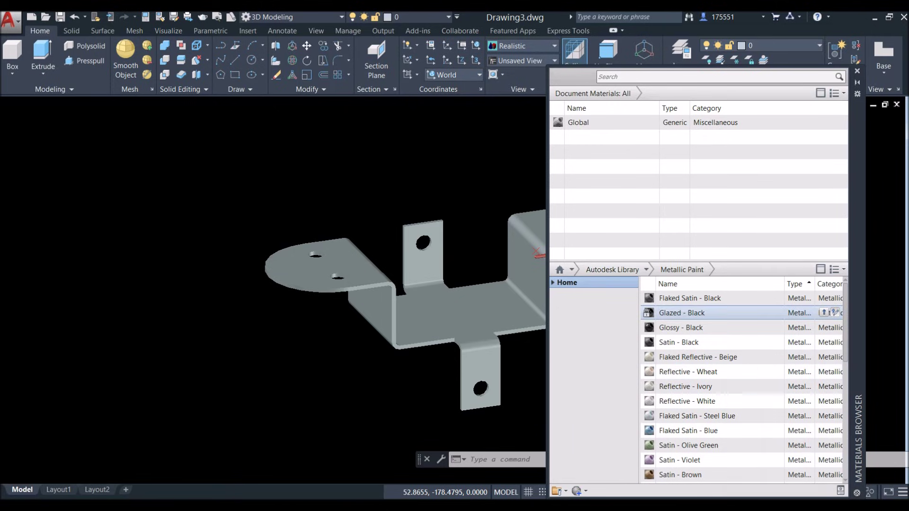
pyautogui.scroll(-1, 734, 325)
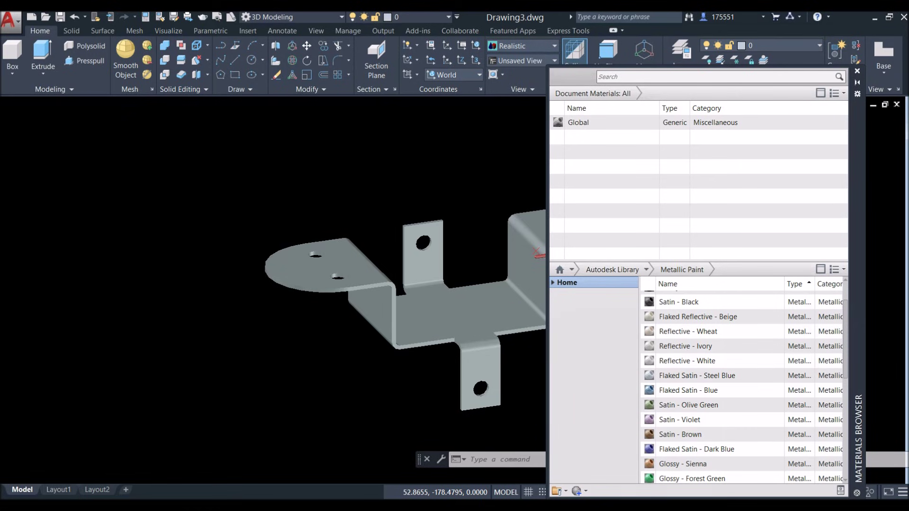
pyautogui.moveTo(698, 316); pyautogui.dragTo(521, 321)
pyautogui.moveTo(516, 318); pyautogui.dragTo(402, 313, button='middle')
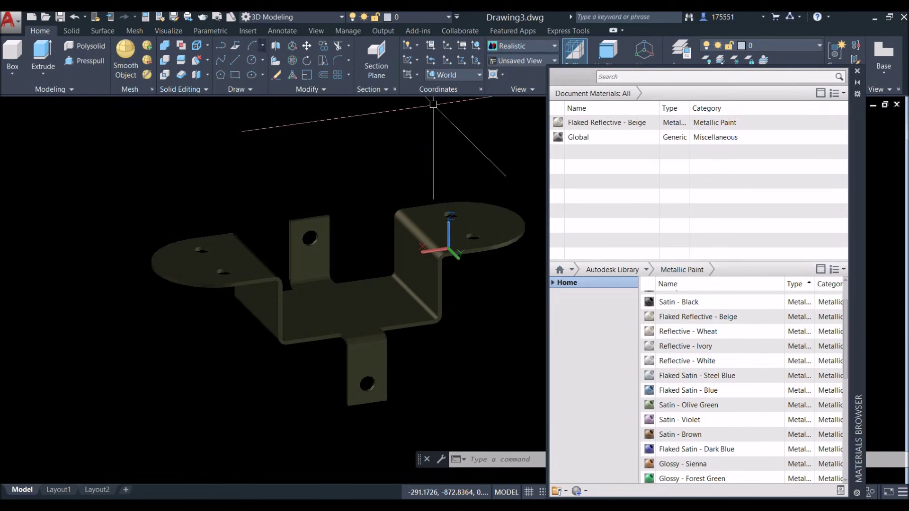
# Lower the default lighting exposure to 6.50 to brighten the model, and close the Materials Browser
pyautogui.click(168, 30)
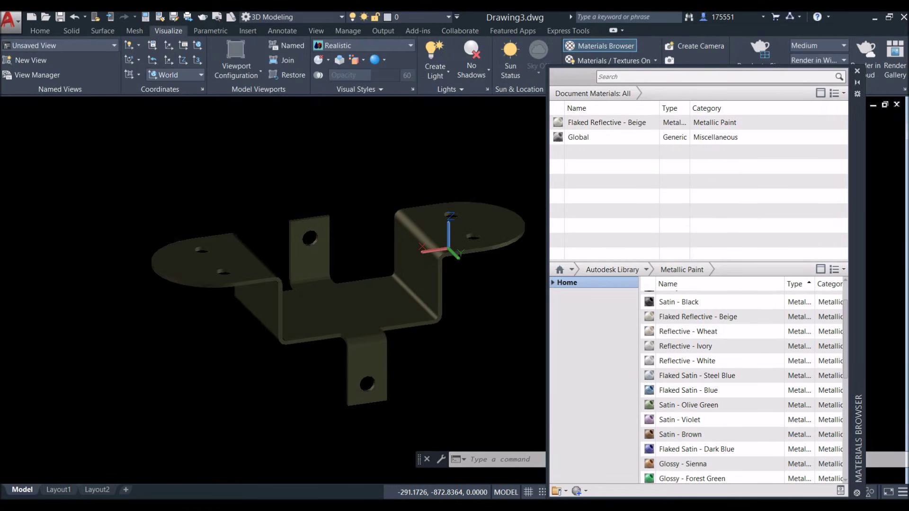
pyautogui.click(464, 90)
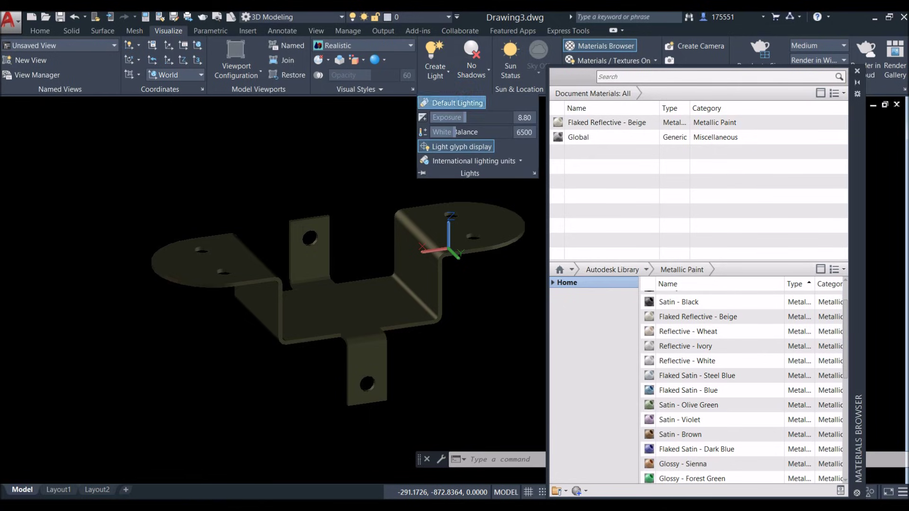
pyautogui.moveTo(464, 118)
pyautogui.mouseDown()
pyautogui.moveTo(474, 117)
pyautogui.moveTo(453, 117)
pyautogui.mouseUp()
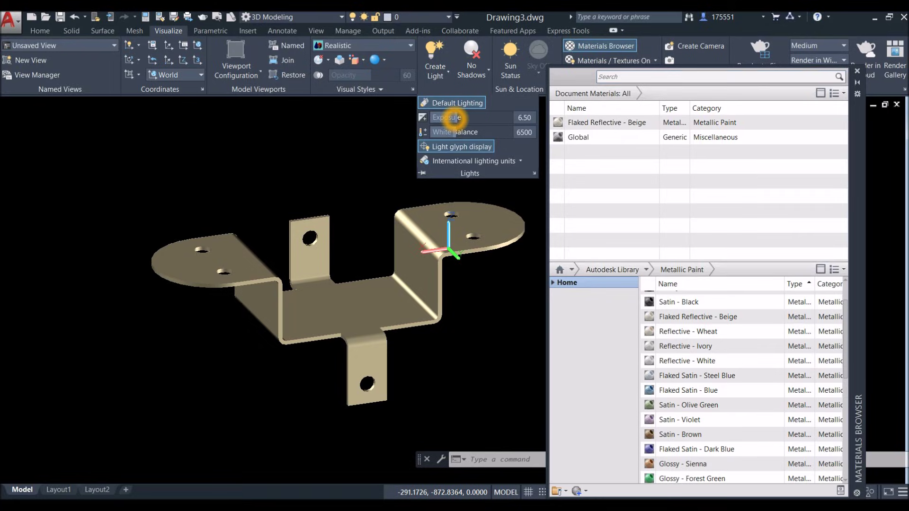
pyautogui.click(854, 73)
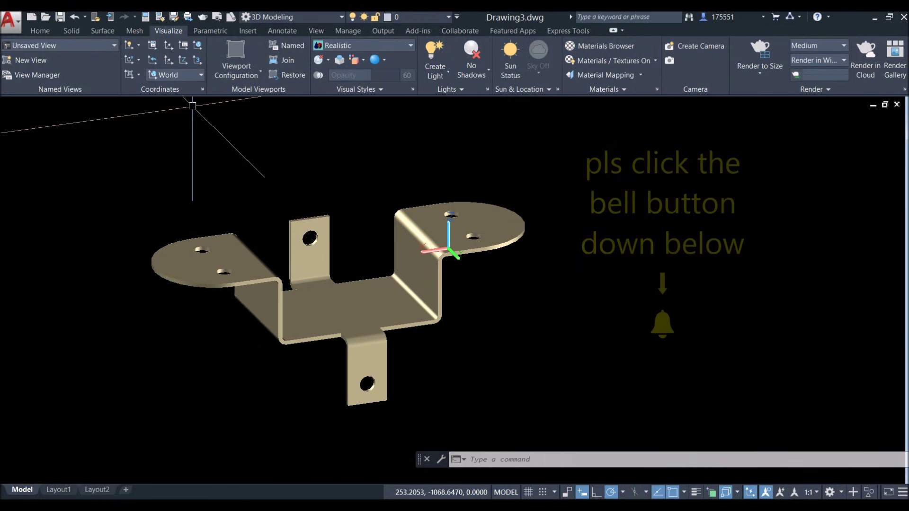
pyautogui.keyDown('shift'); pyautogui.moveTo(666, 227); pyautogui.dragTo(700, 219, button='middle'); pyautogui.keyUp('shift')
pyautogui.moveTo(511, 261); pyautogui.dragTo(554, 262, button='middle')
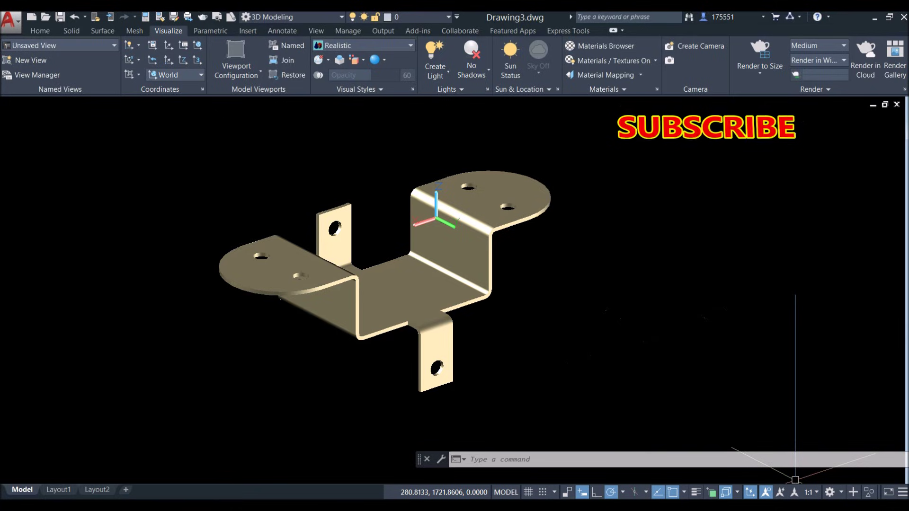
pyautogui.rightClick(785, 506)
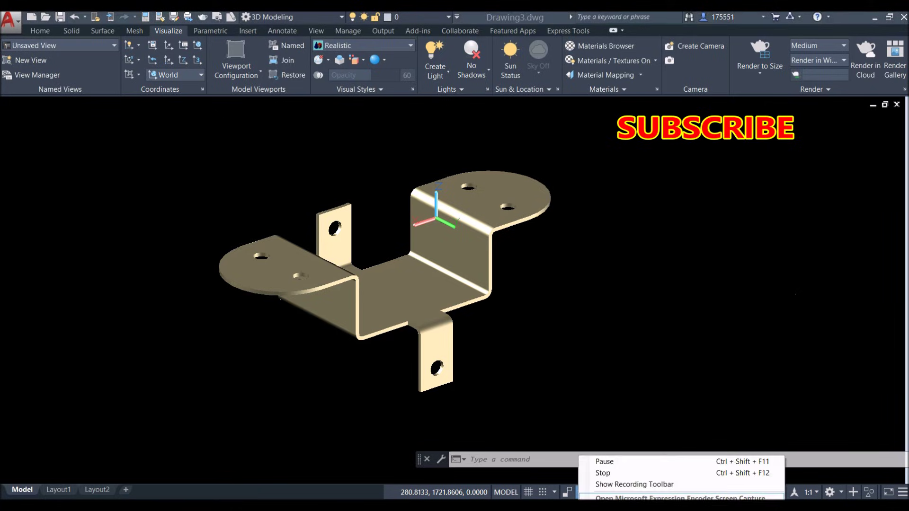